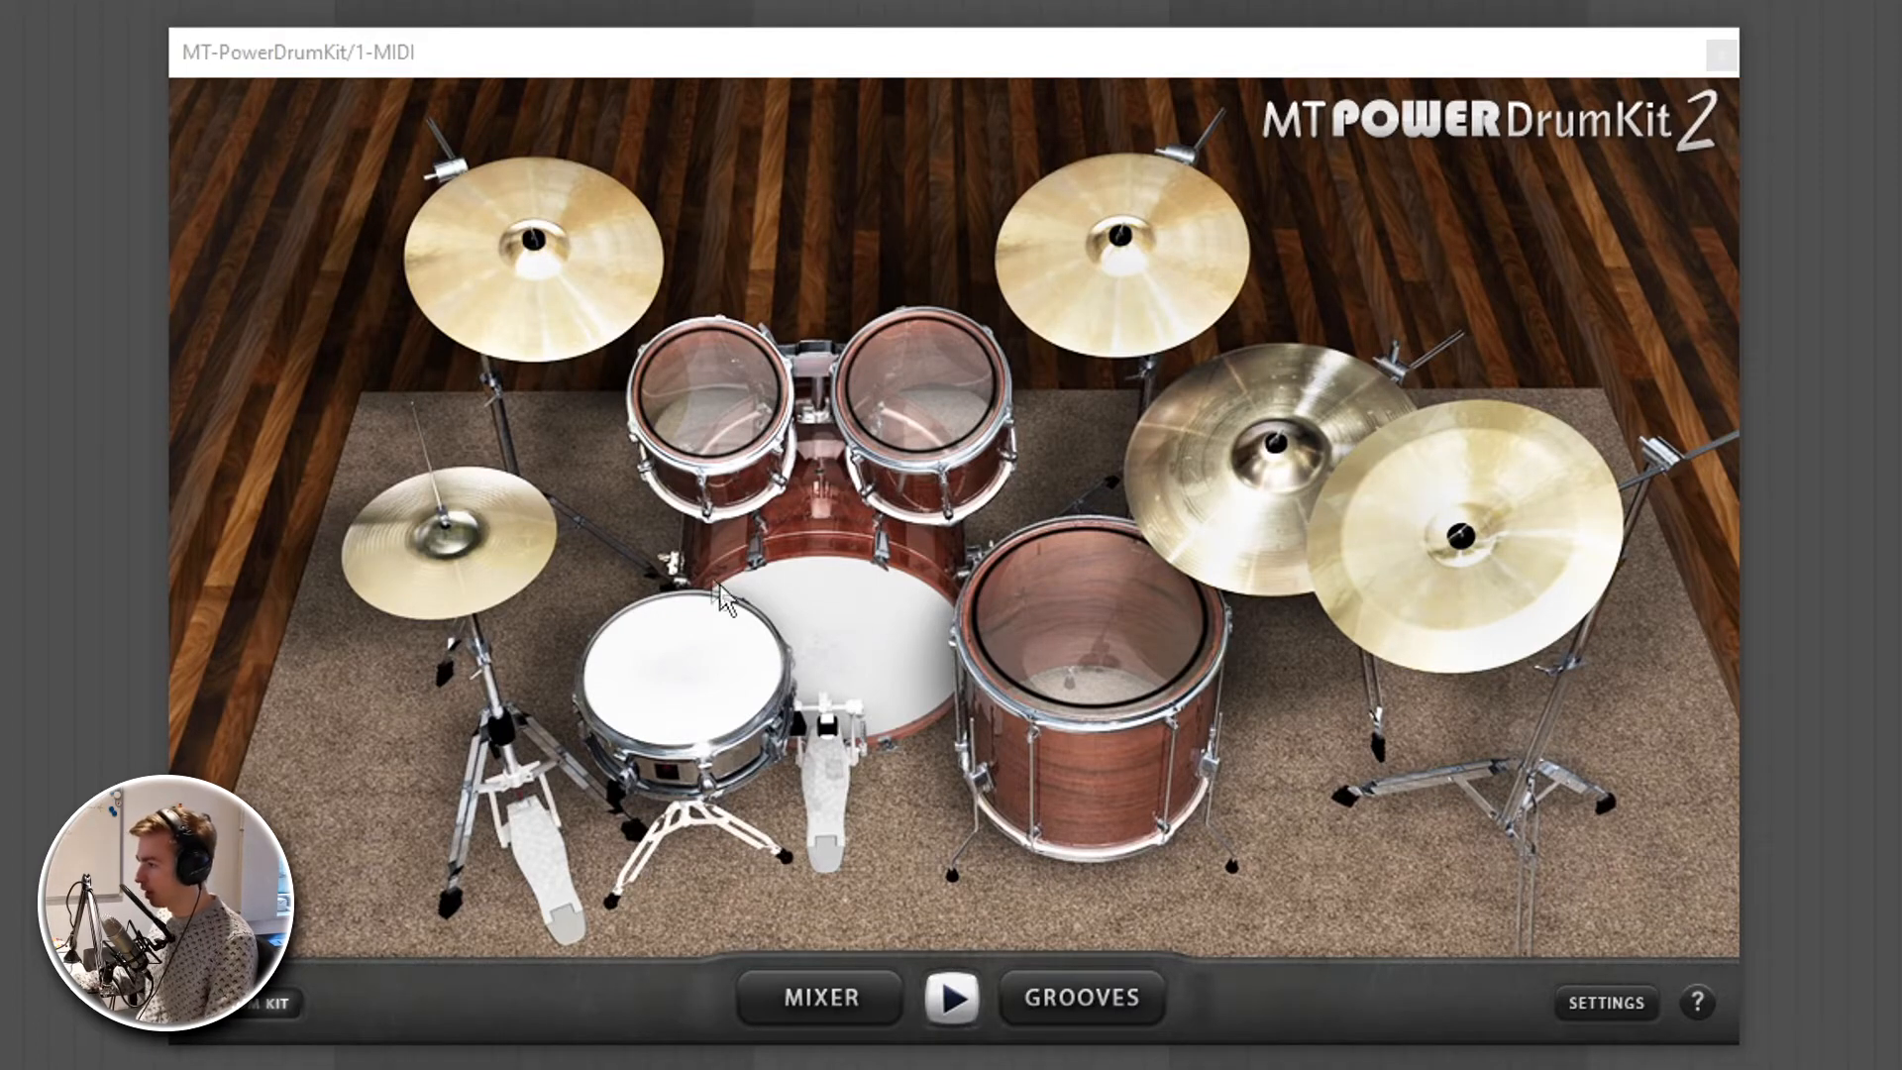
# - Audition the kick drum and the cymbal beside the floor tom directly on the drum kit image
pyautogui.click(867, 651)
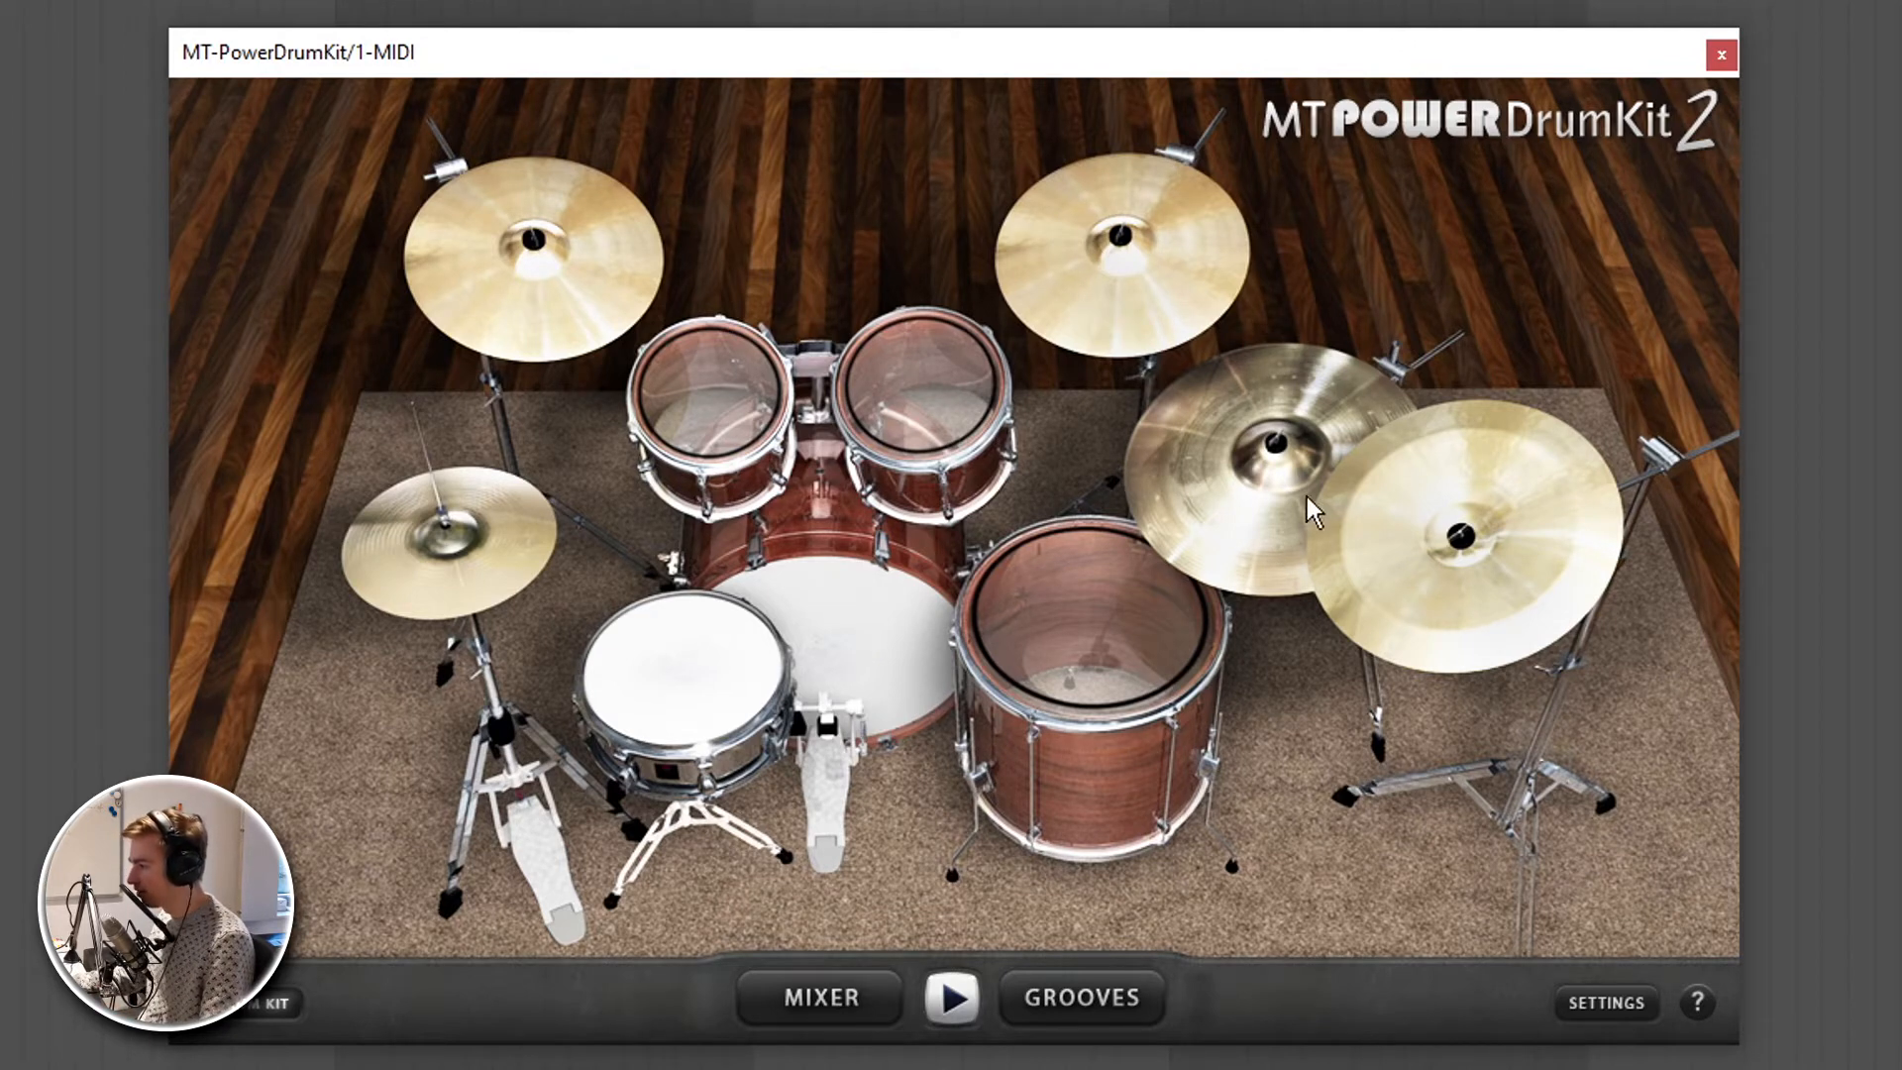
pyautogui.click(1216, 532)
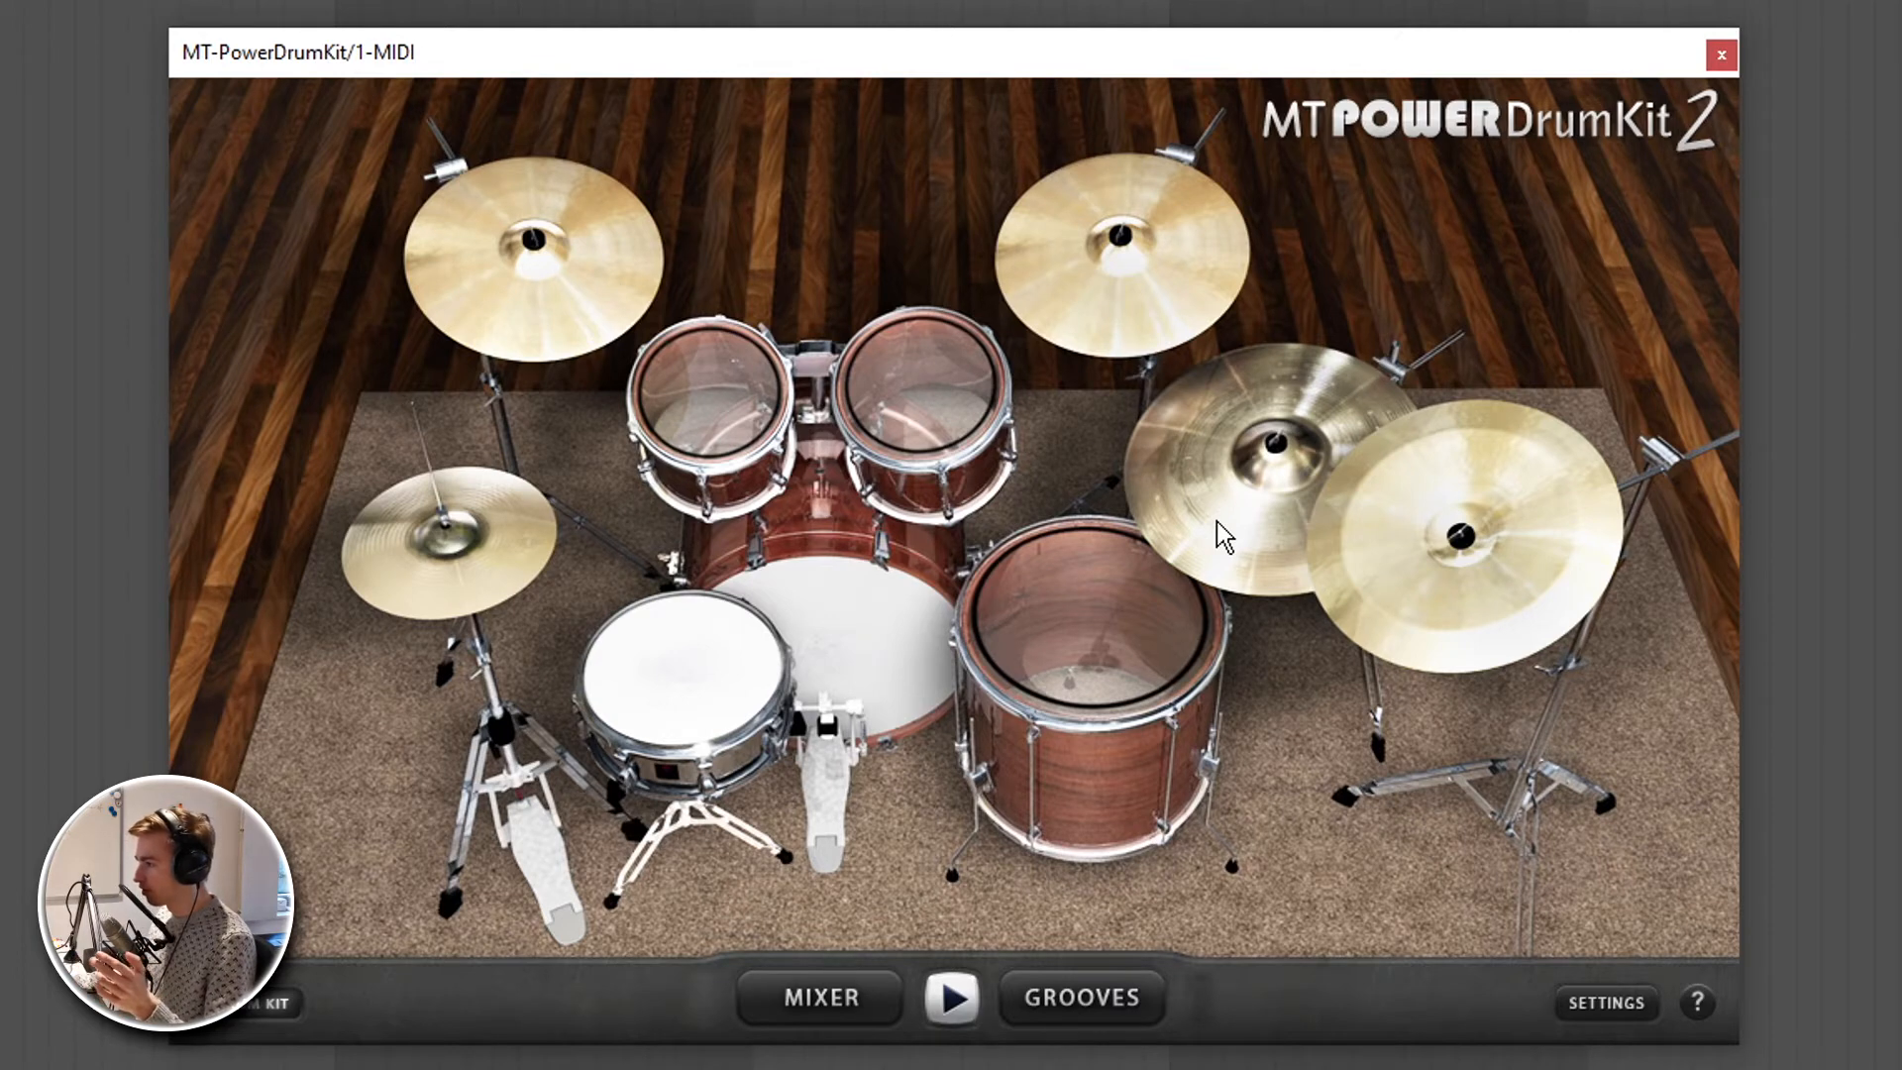
pyautogui.click(860, 655)
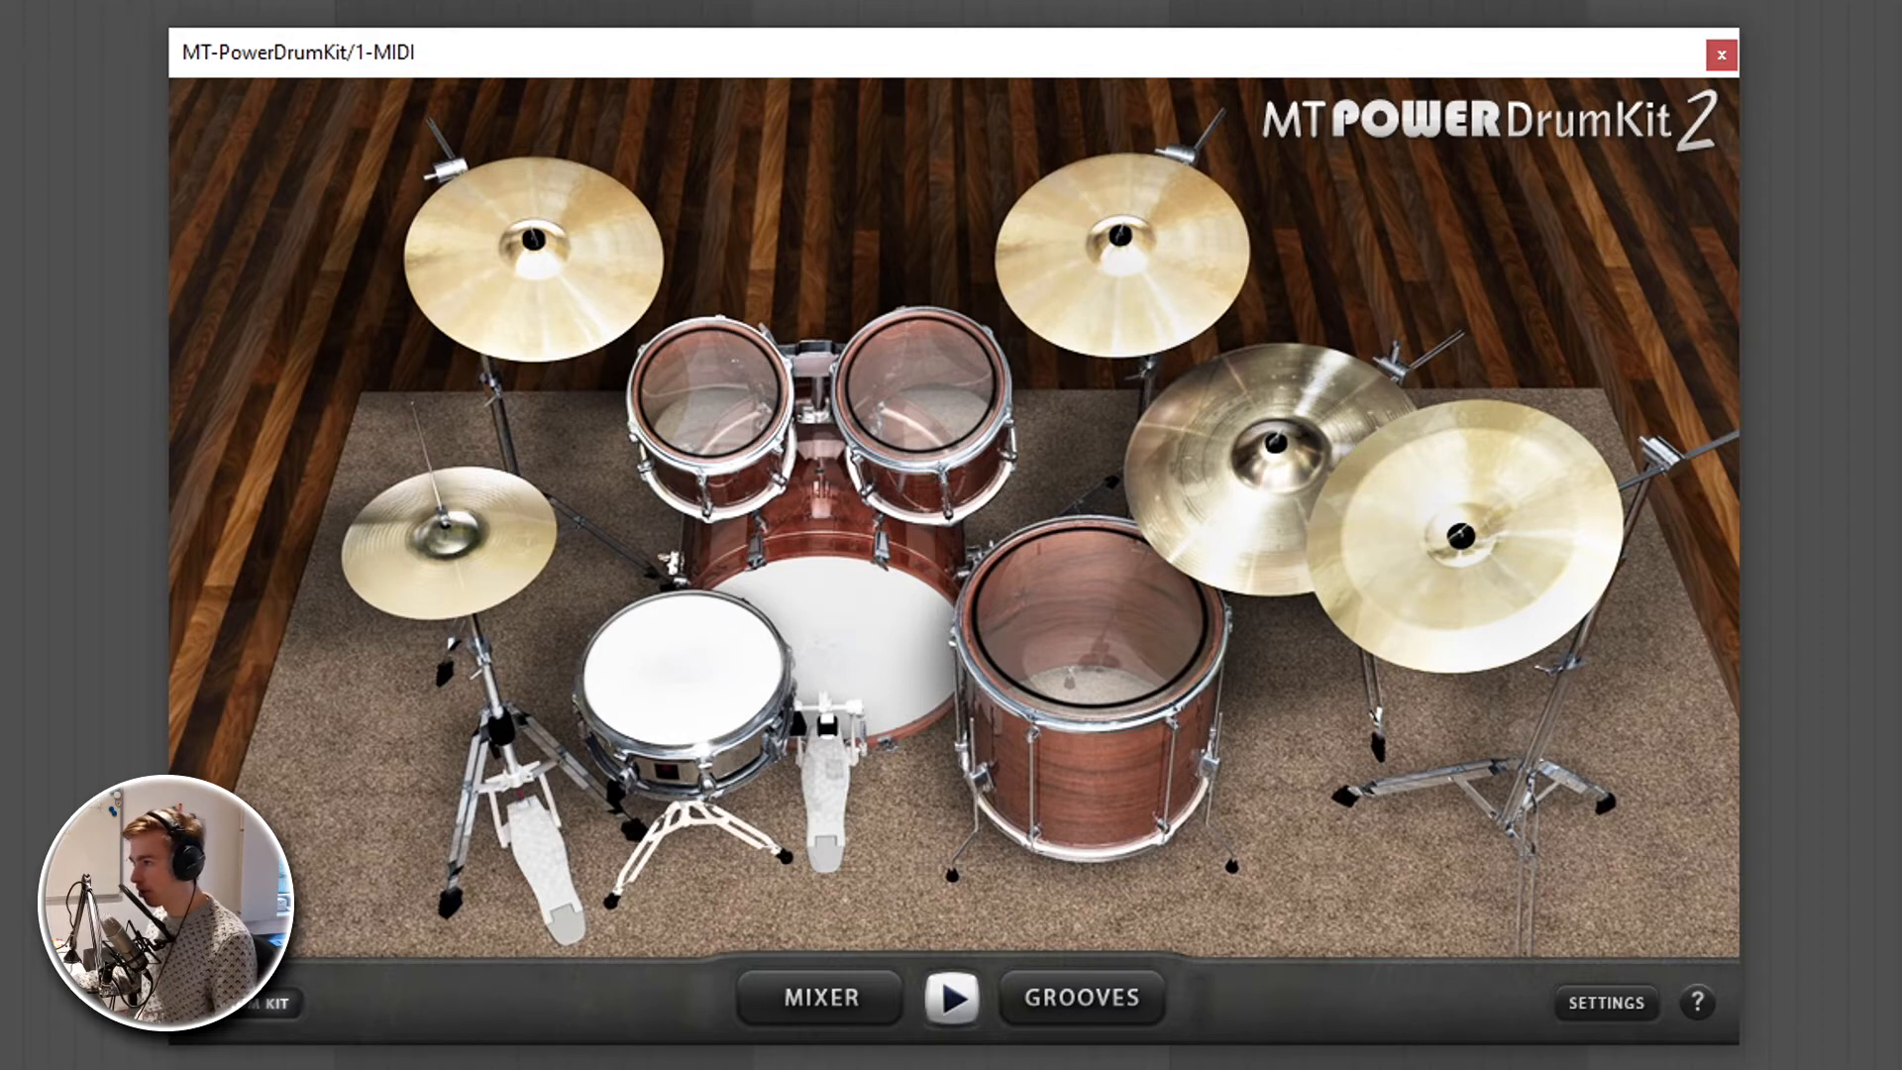
pyautogui.click(1, 30)
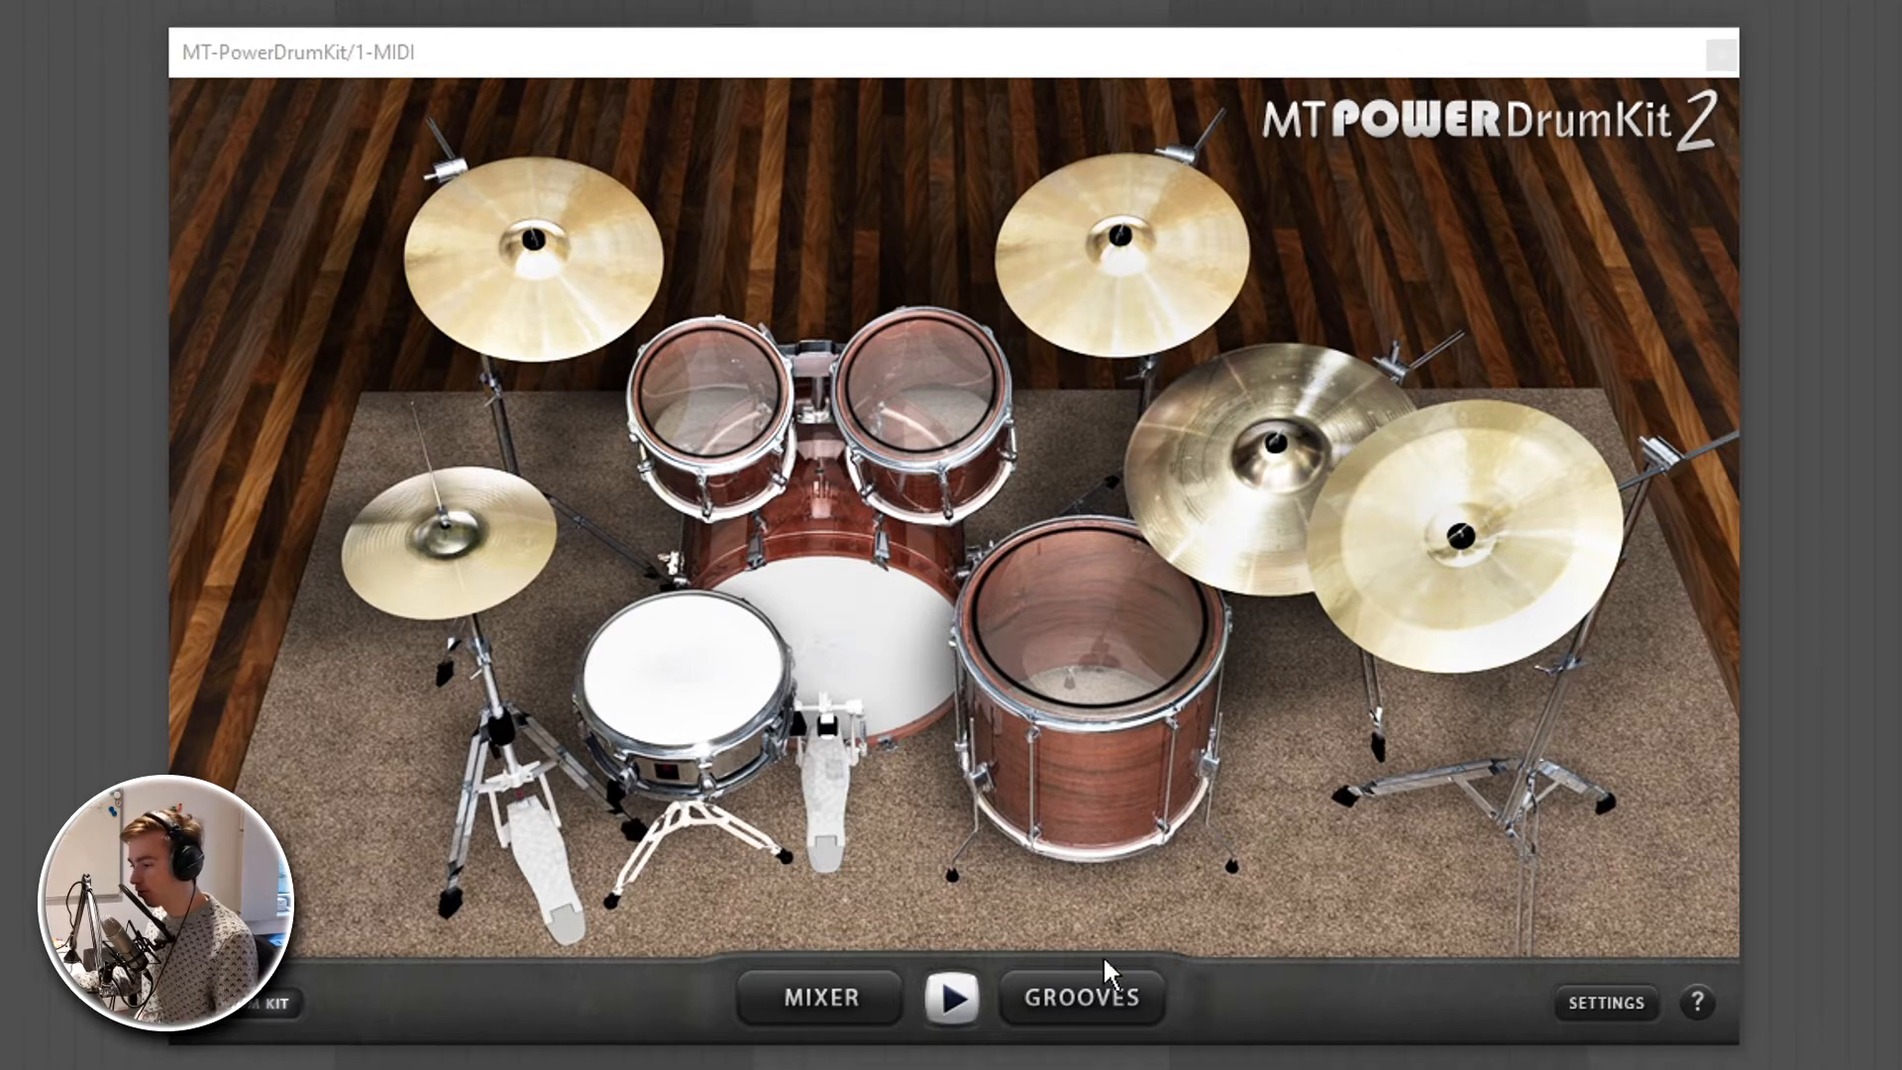
# - Show the mixer, check the output choices for the Hi-Hat op. channel, and lower the MASTER fader slightly
pyautogui.click(775, 996)
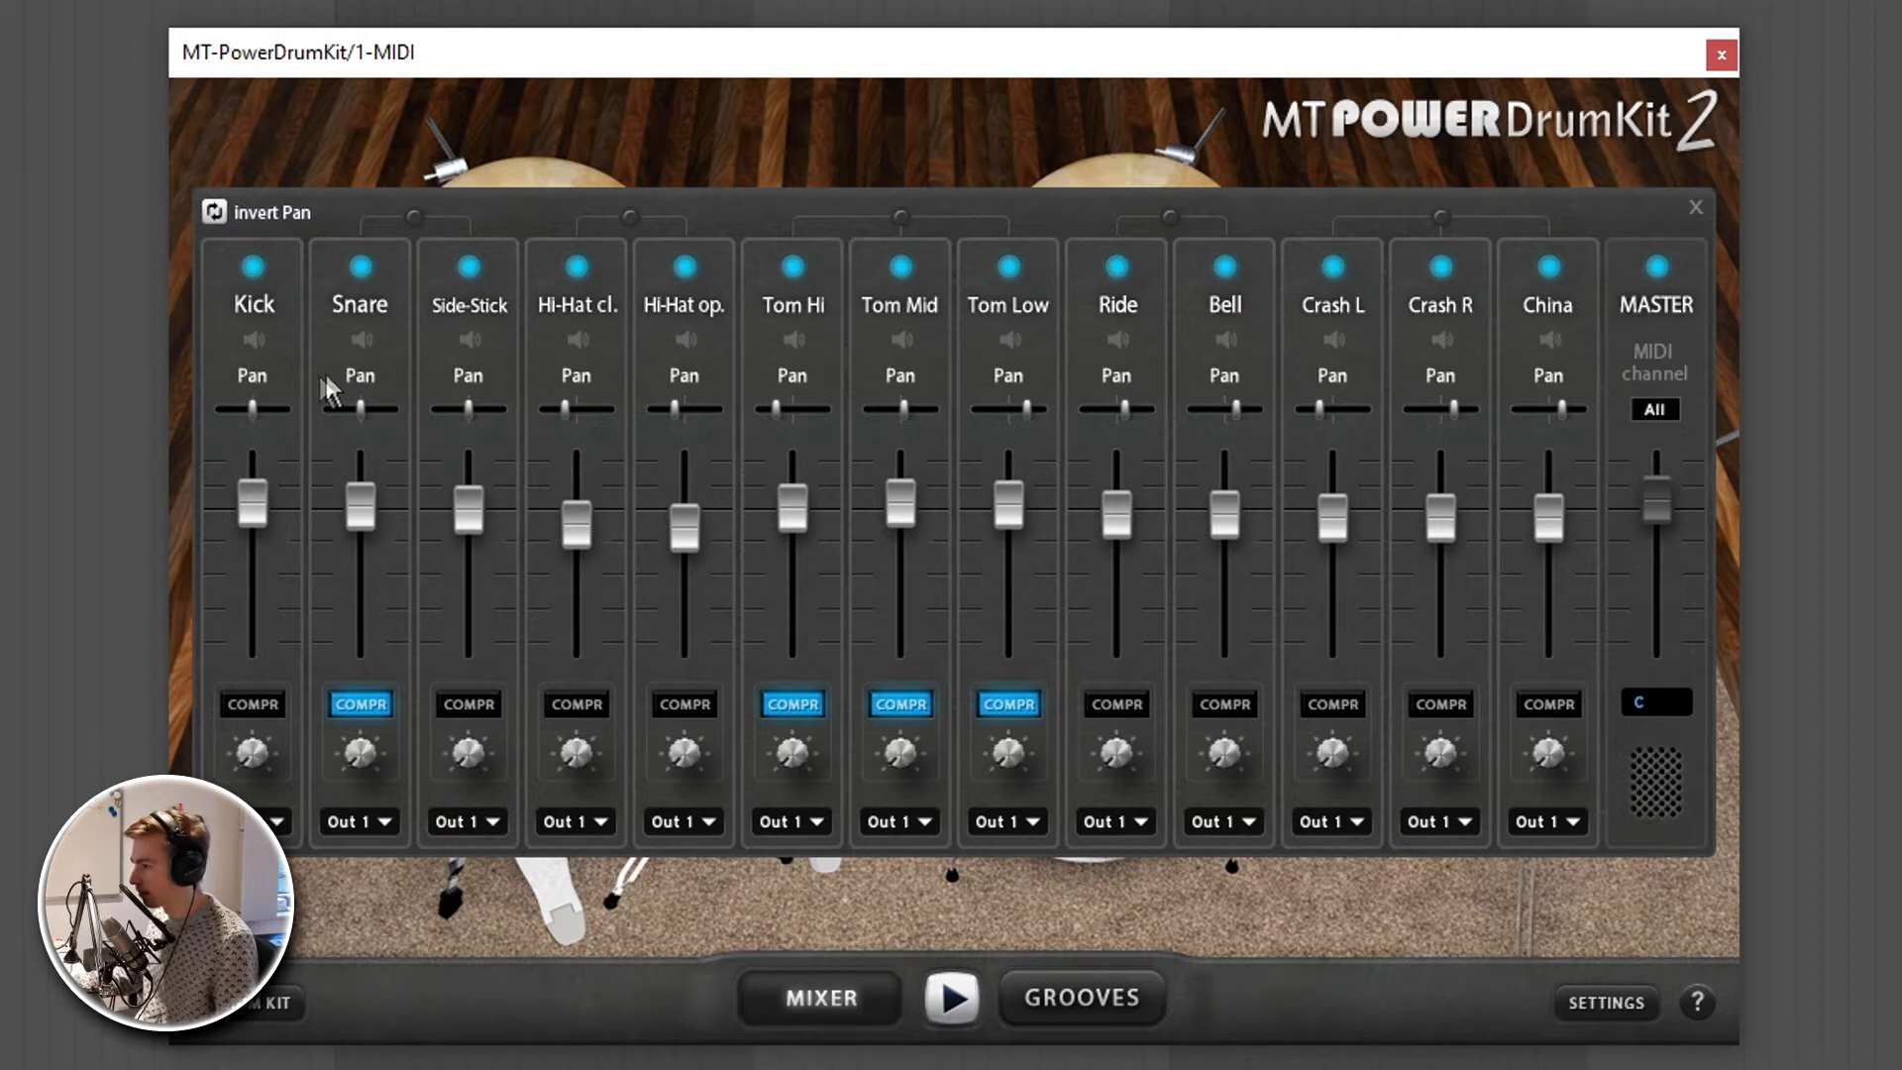
pyautogui.click(691, 821)
pyautogui.click(692, 840)
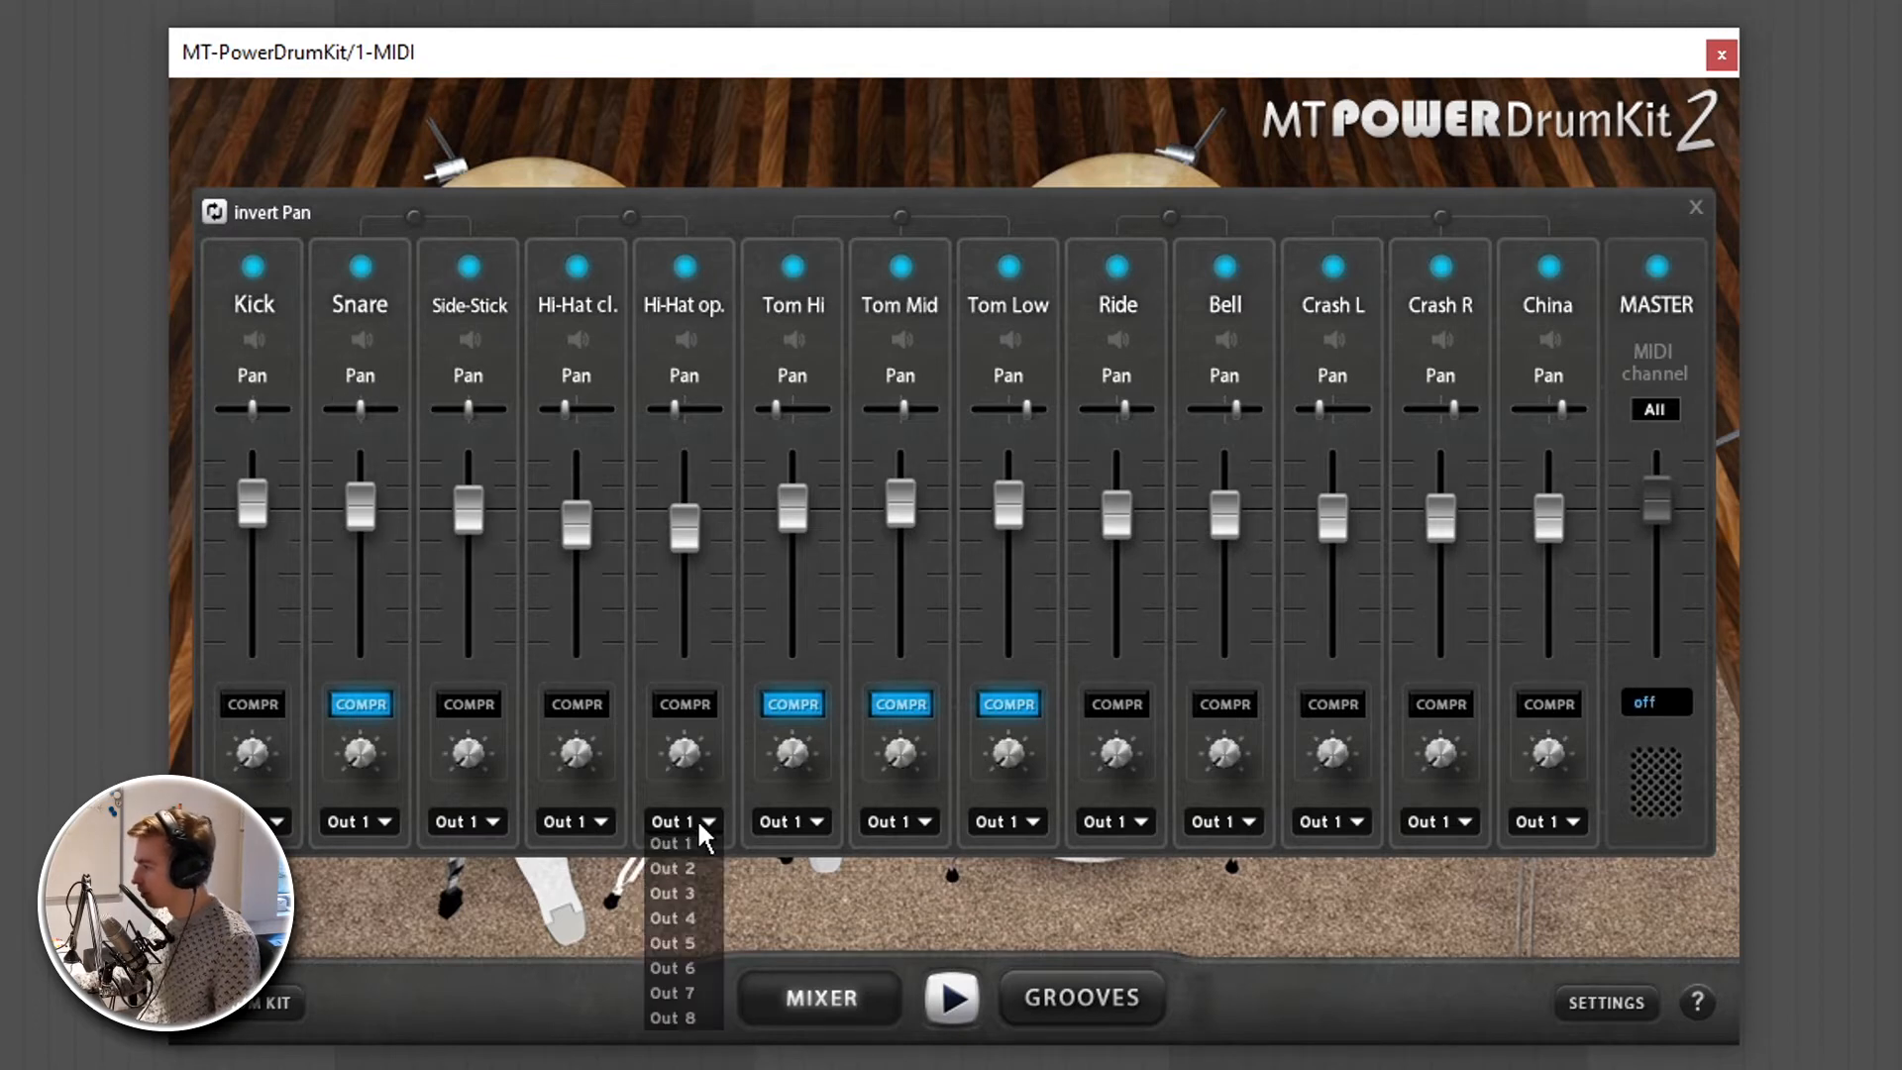
pyautogui.moveTo(1656, 495)
pyautogui.mouseDown()
pyautogui.moveTo(1656, 555)
pyautogui.moveTo(1677, 412)
pyautogui.moveTo(1664, 533)
pyautogui.moveTo(1657, 512)
pyautogui.mouseUp()
# - In the groove library, select Groove 03 from the 8th Half Open Hi-Hat SHUFFLE style and set the length to 4 Bars
pyautogui.click(1090, 1002)
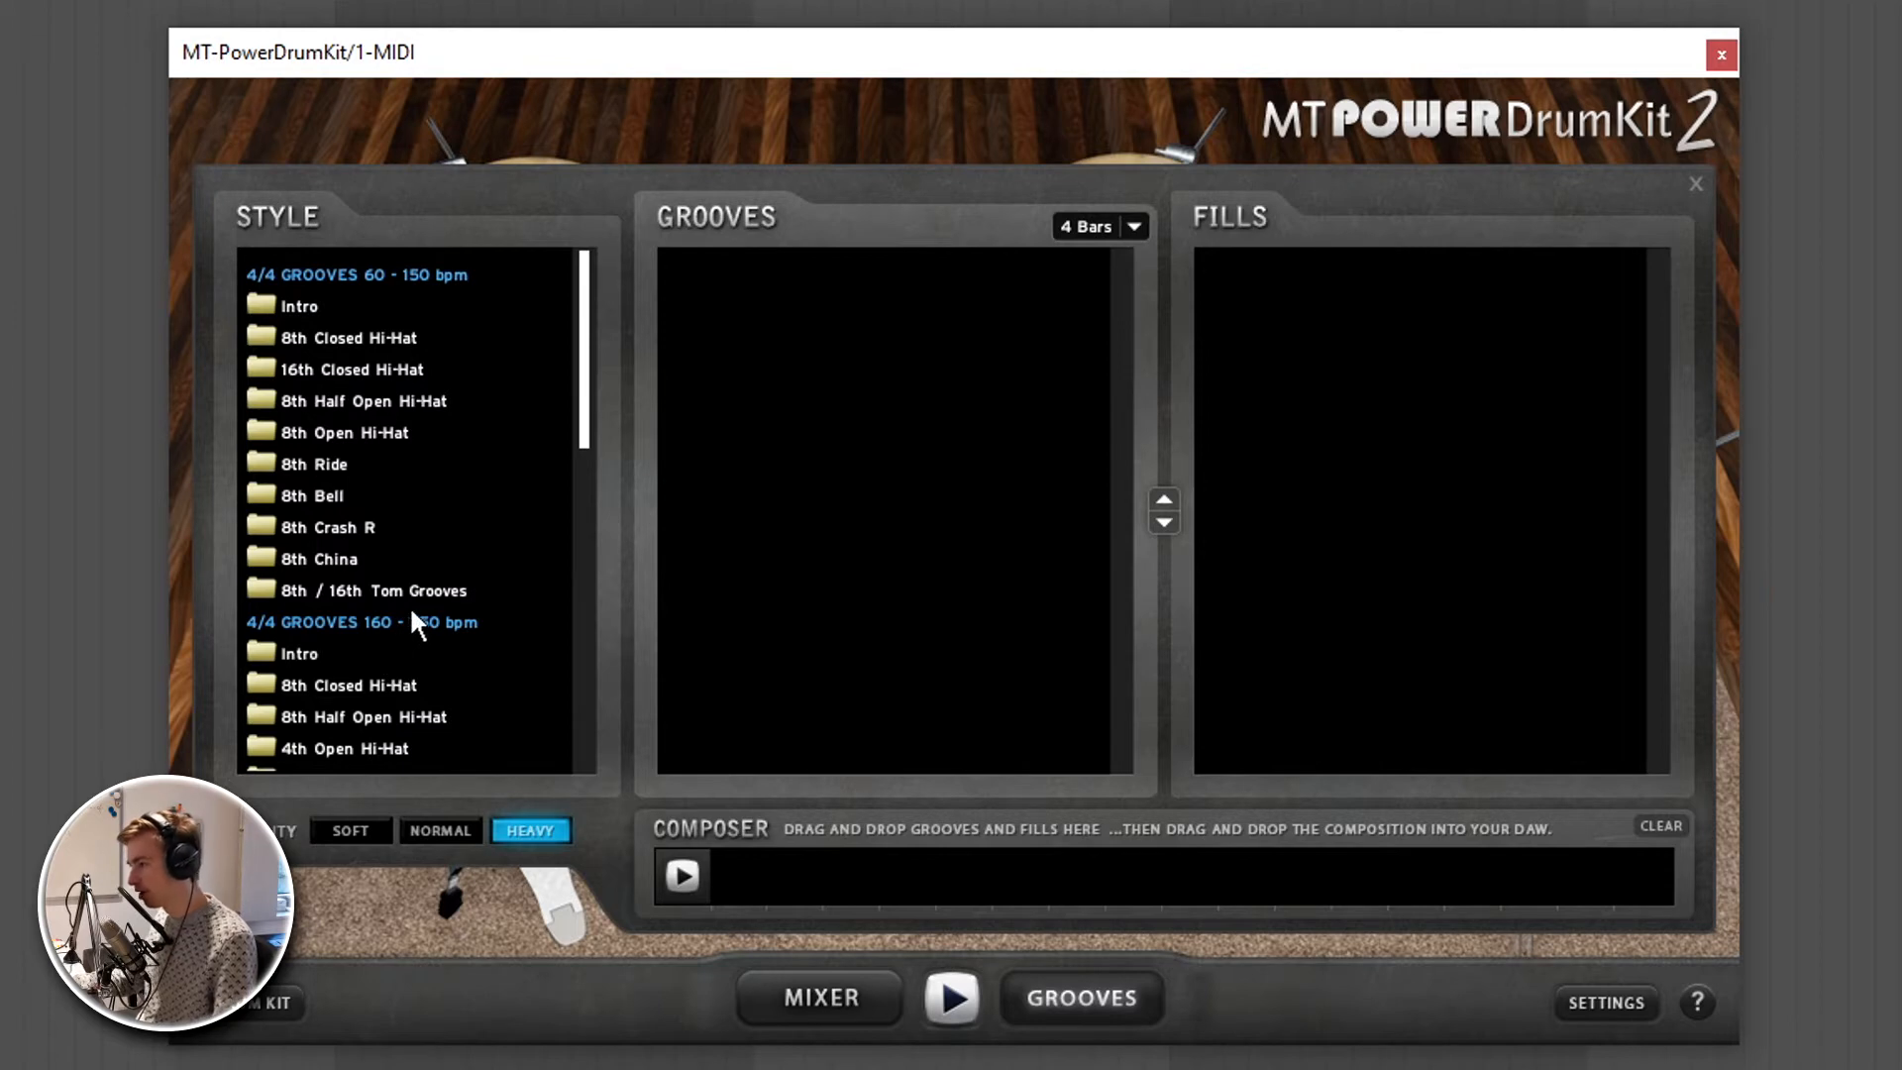
pyautogui.moveTo(586, 401); pyautogui.dragTo(584, 698)
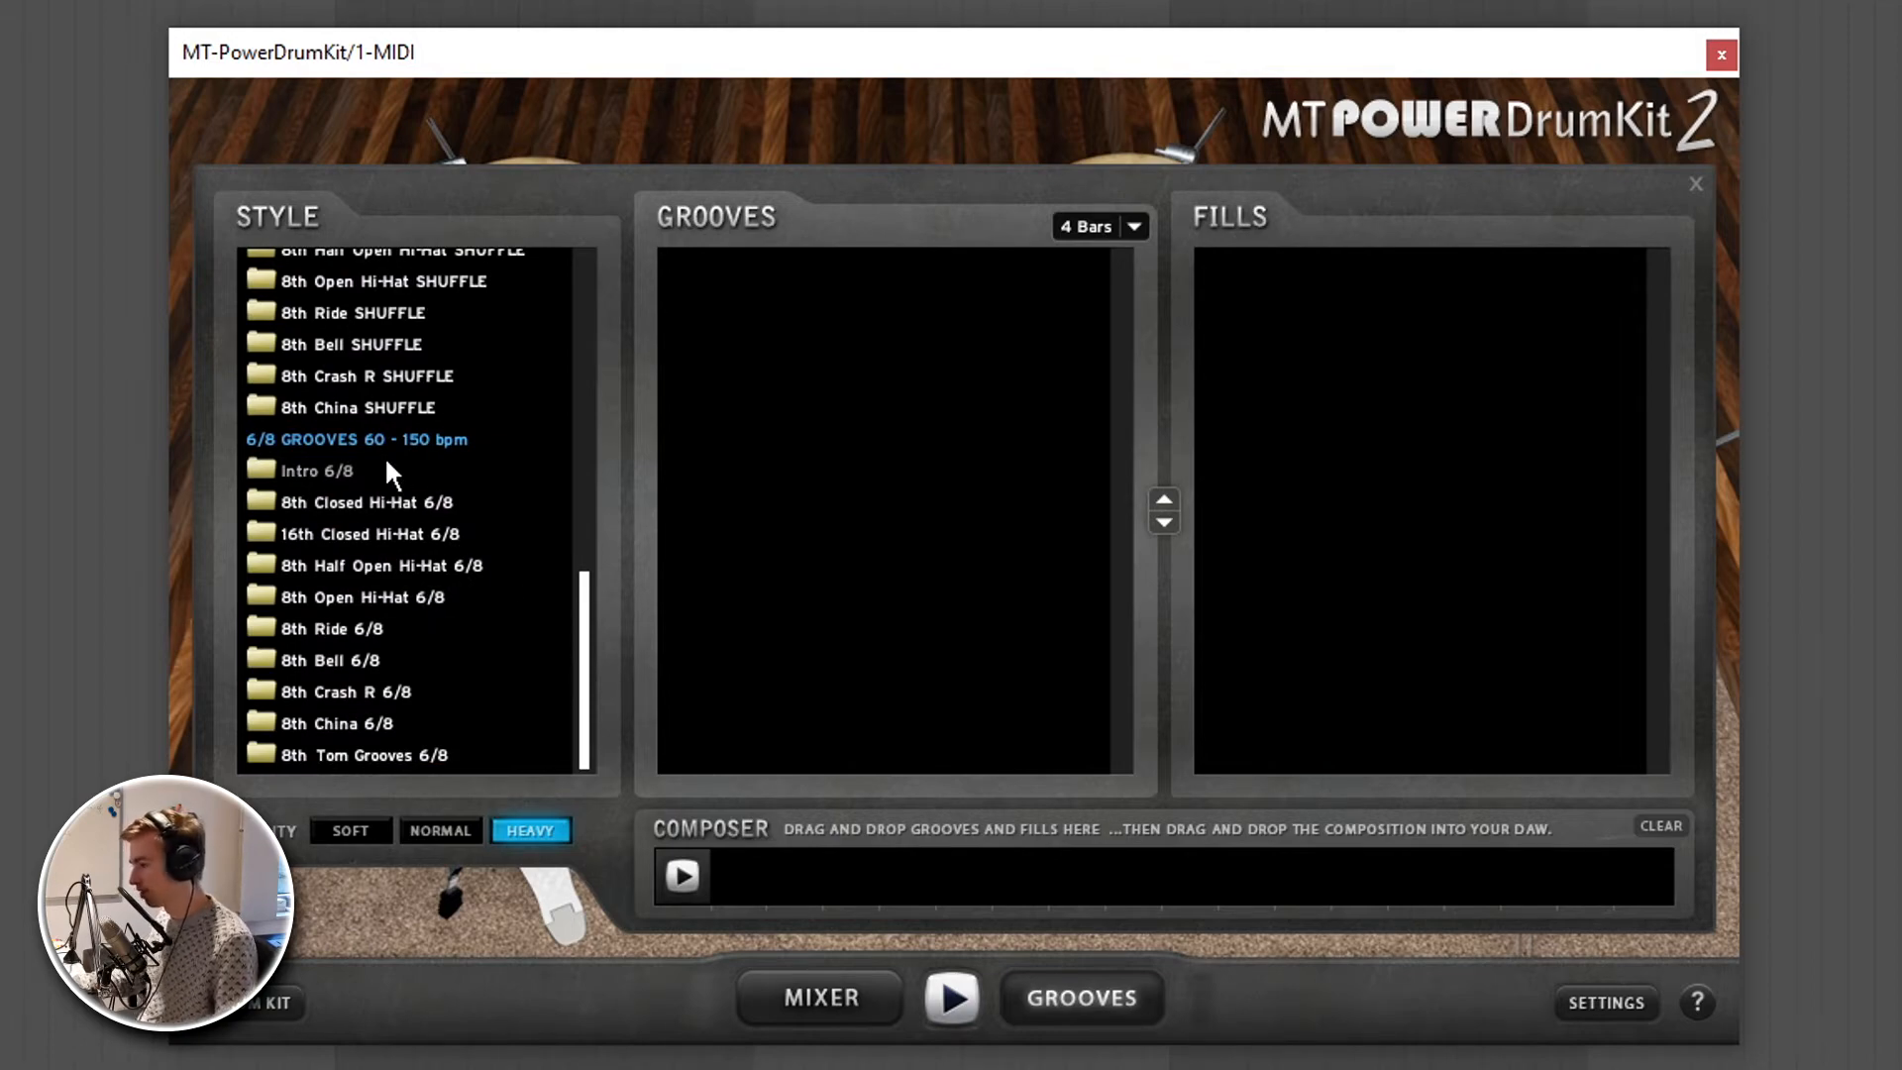
pyautogui.moveTo(581, 618); pyautogui.dragTo(572, 543)
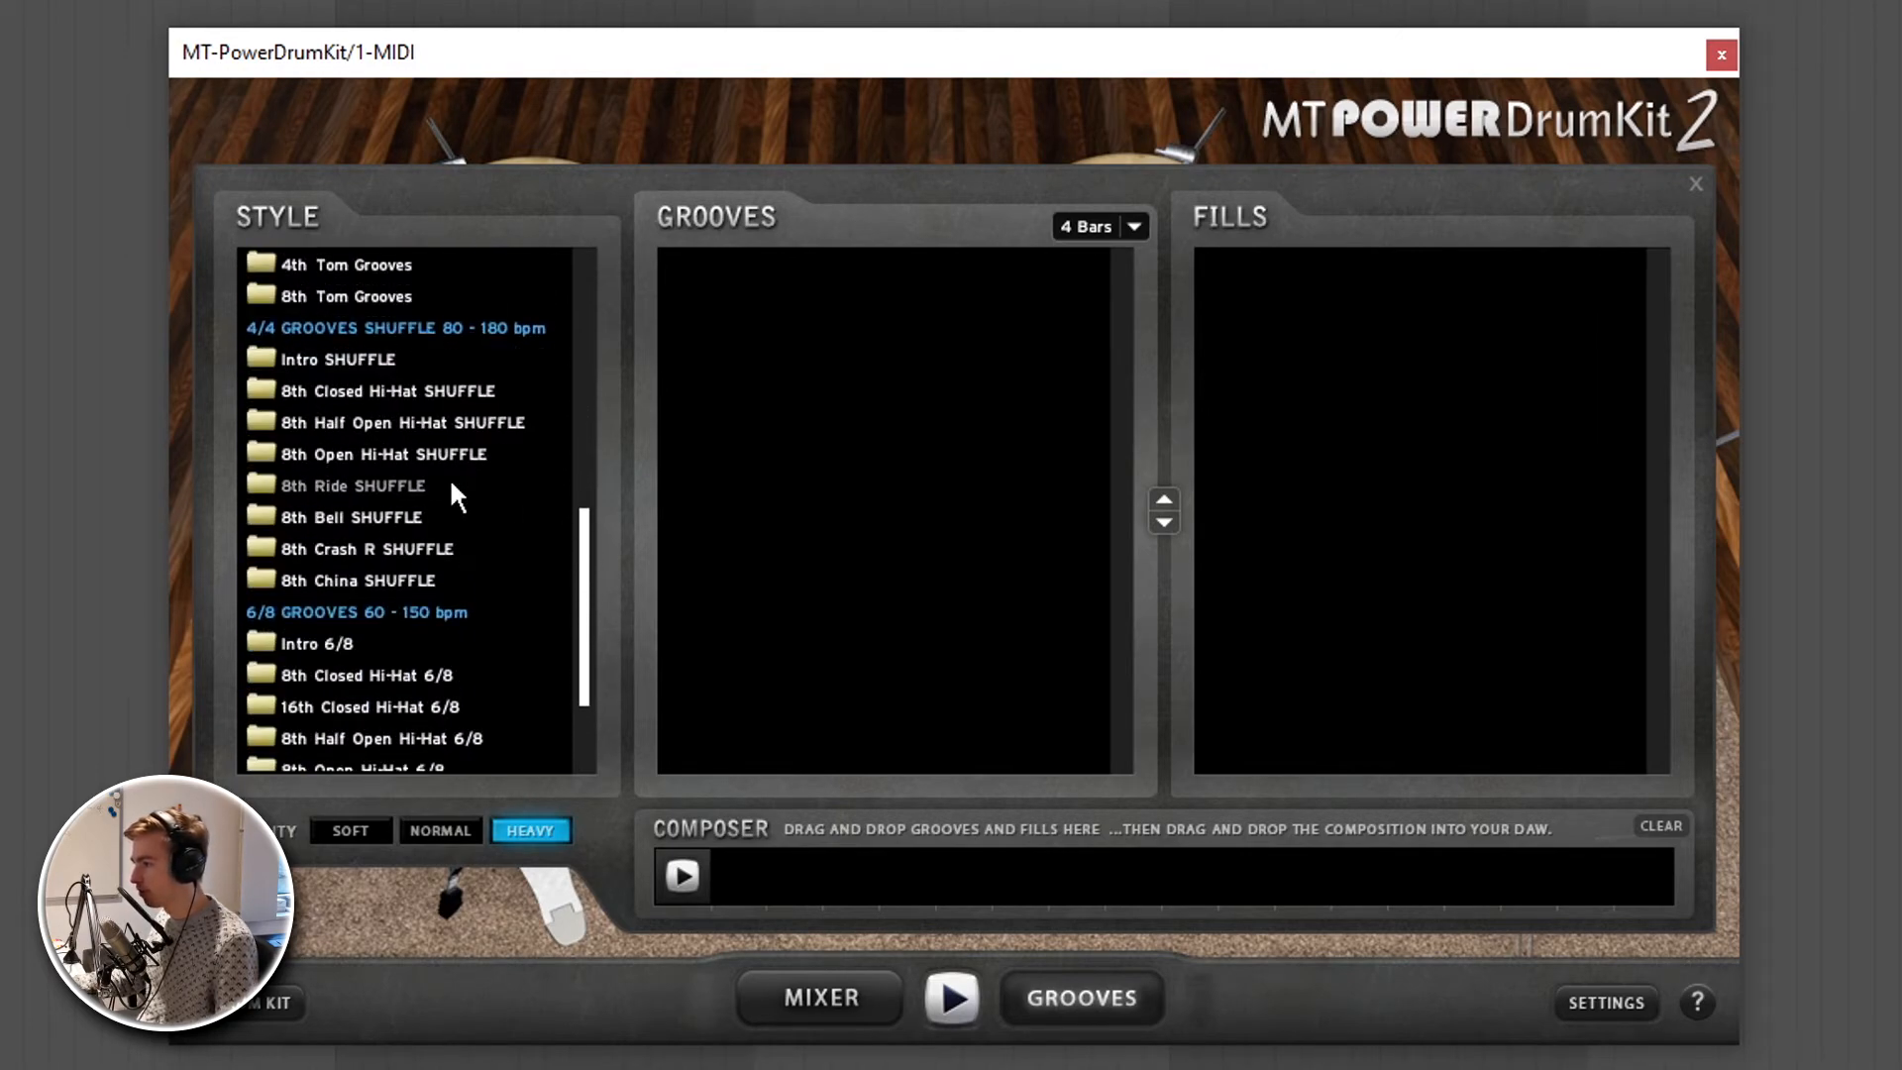
pyautogui.click(438, 418)
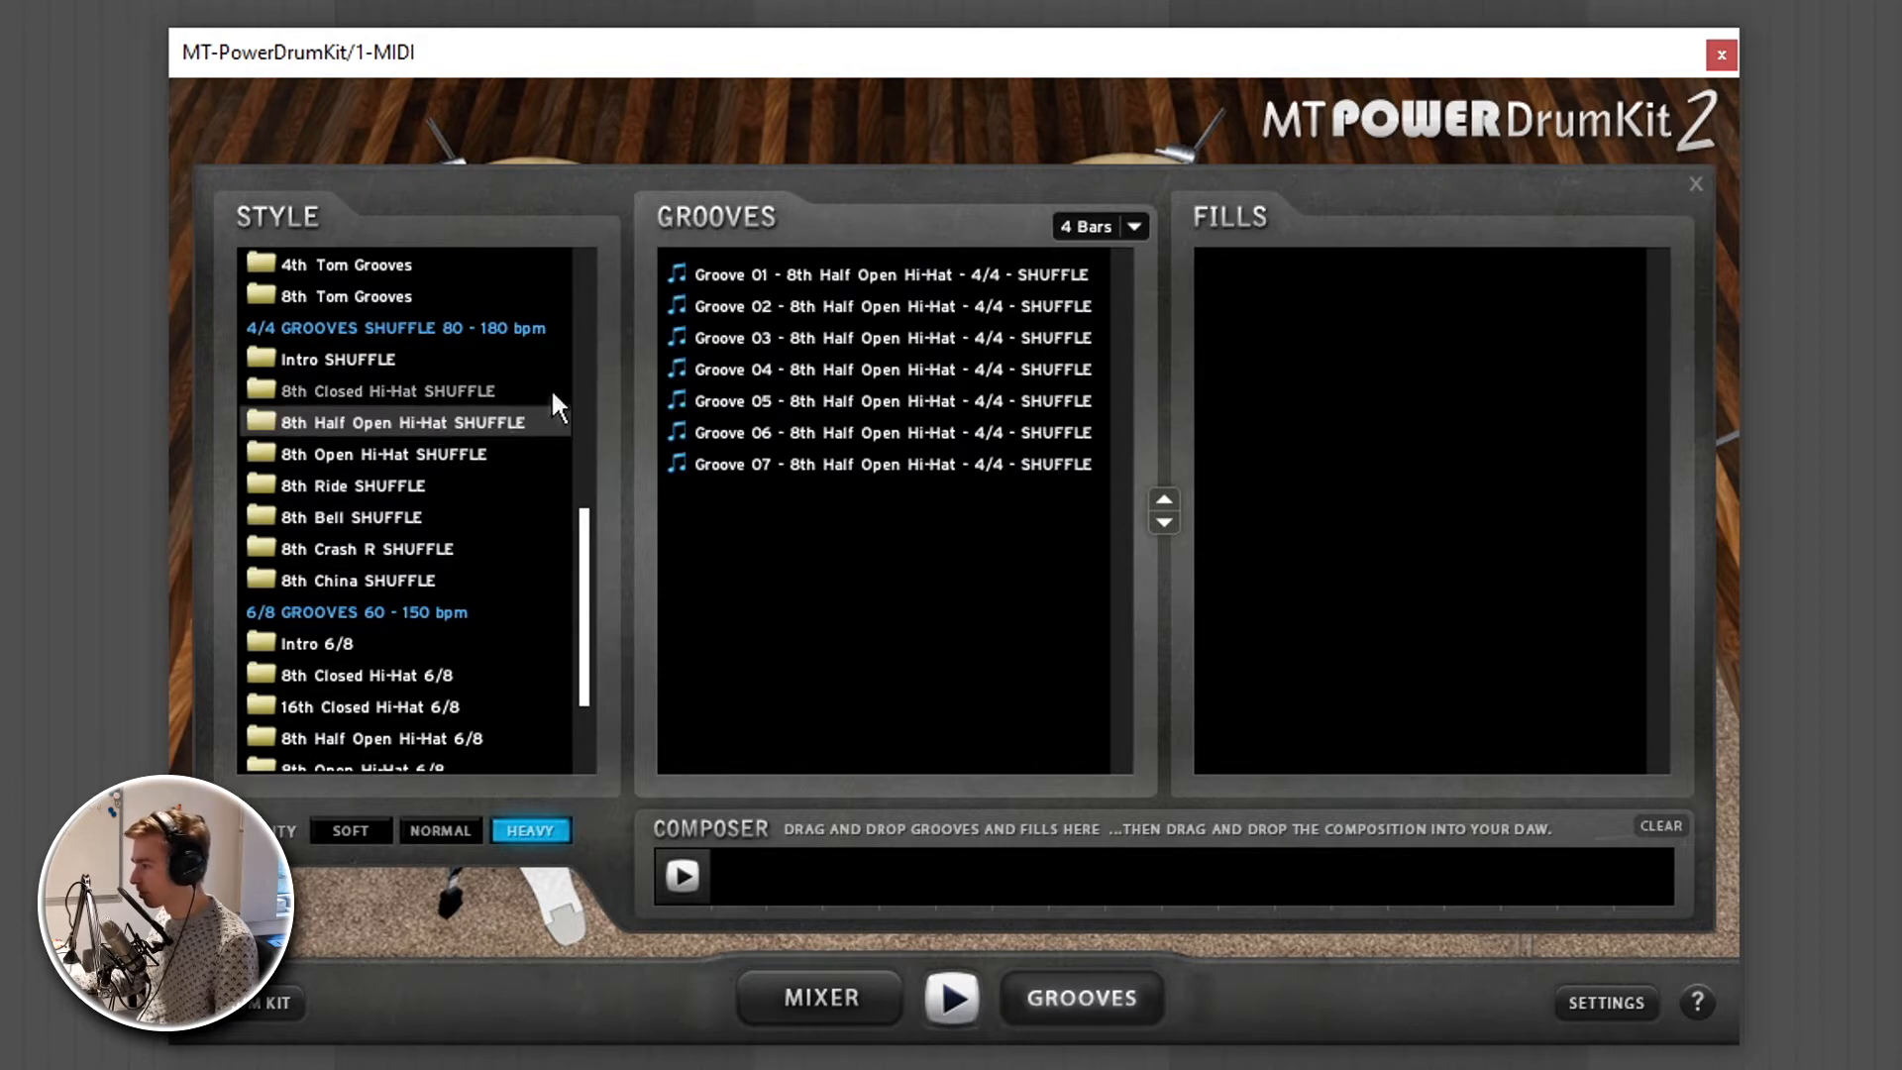
pyautogui.click(806, 332)
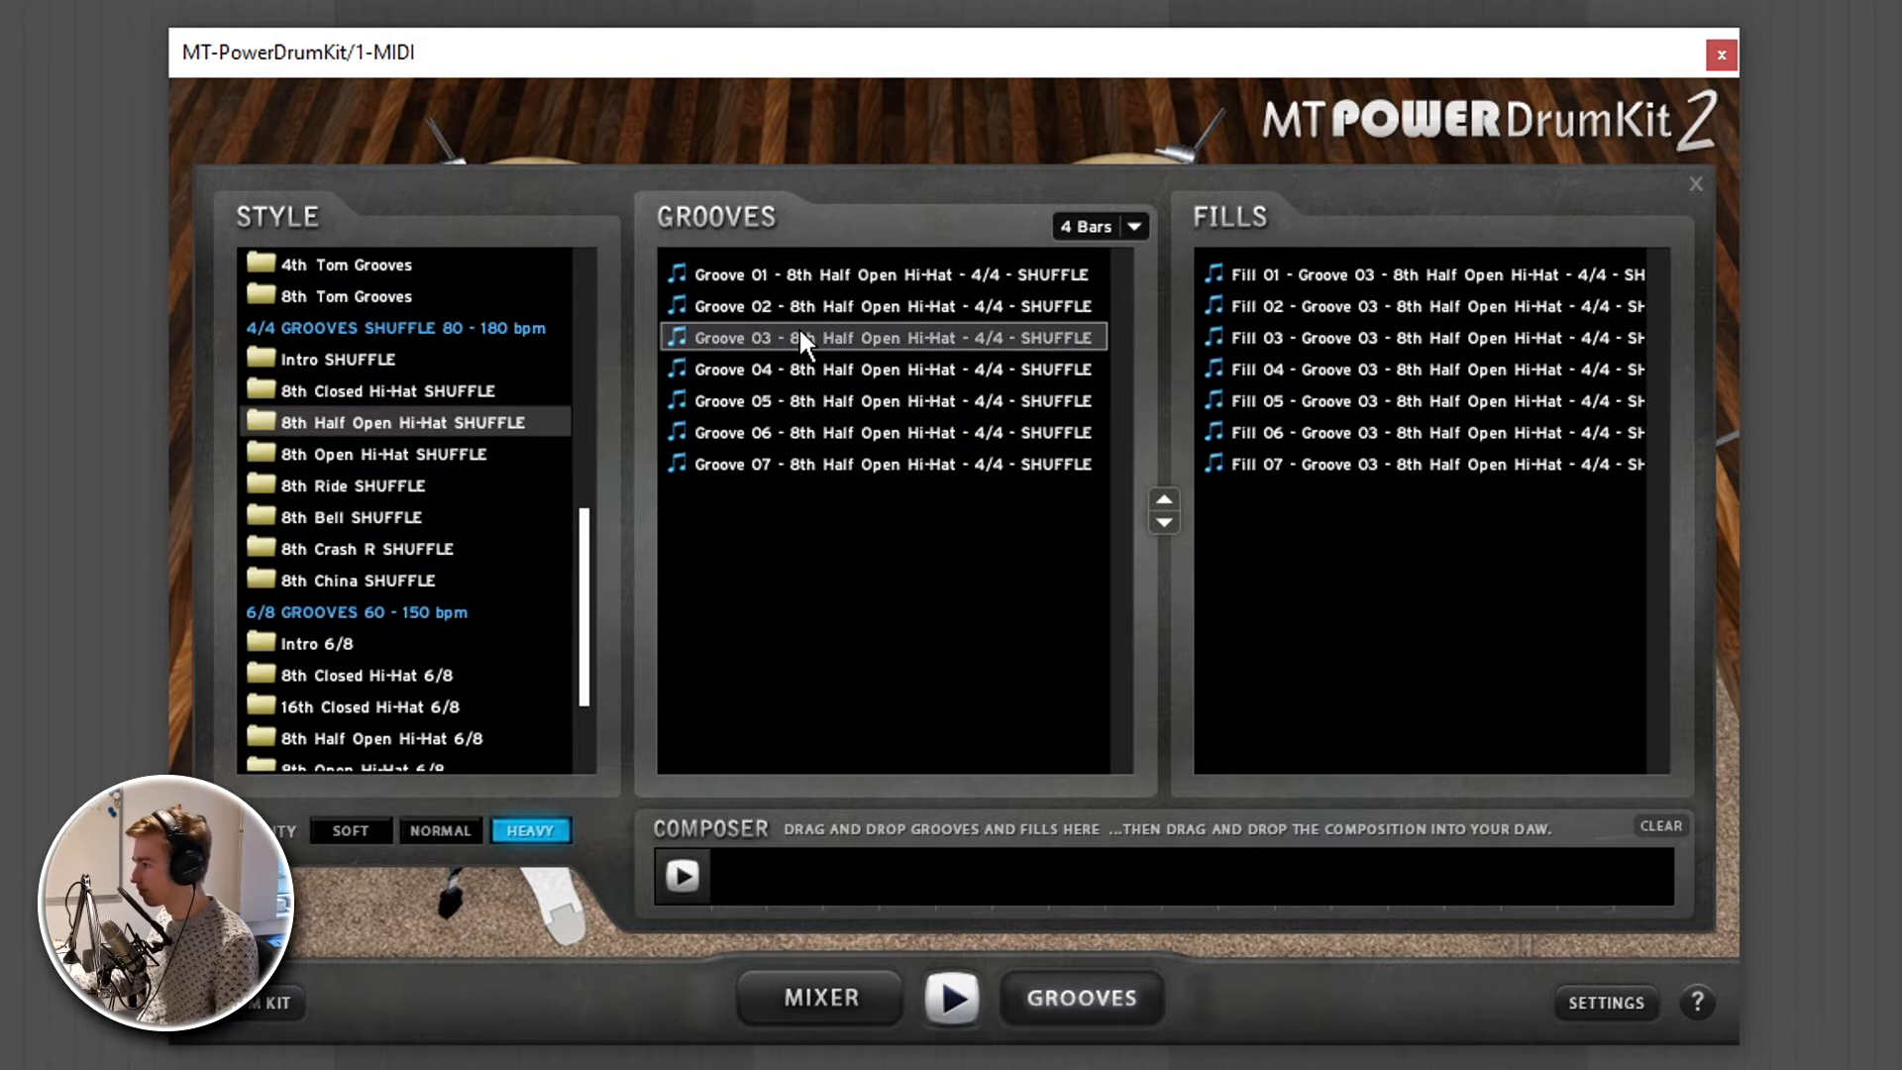
pyautogui.click(1134, 226)
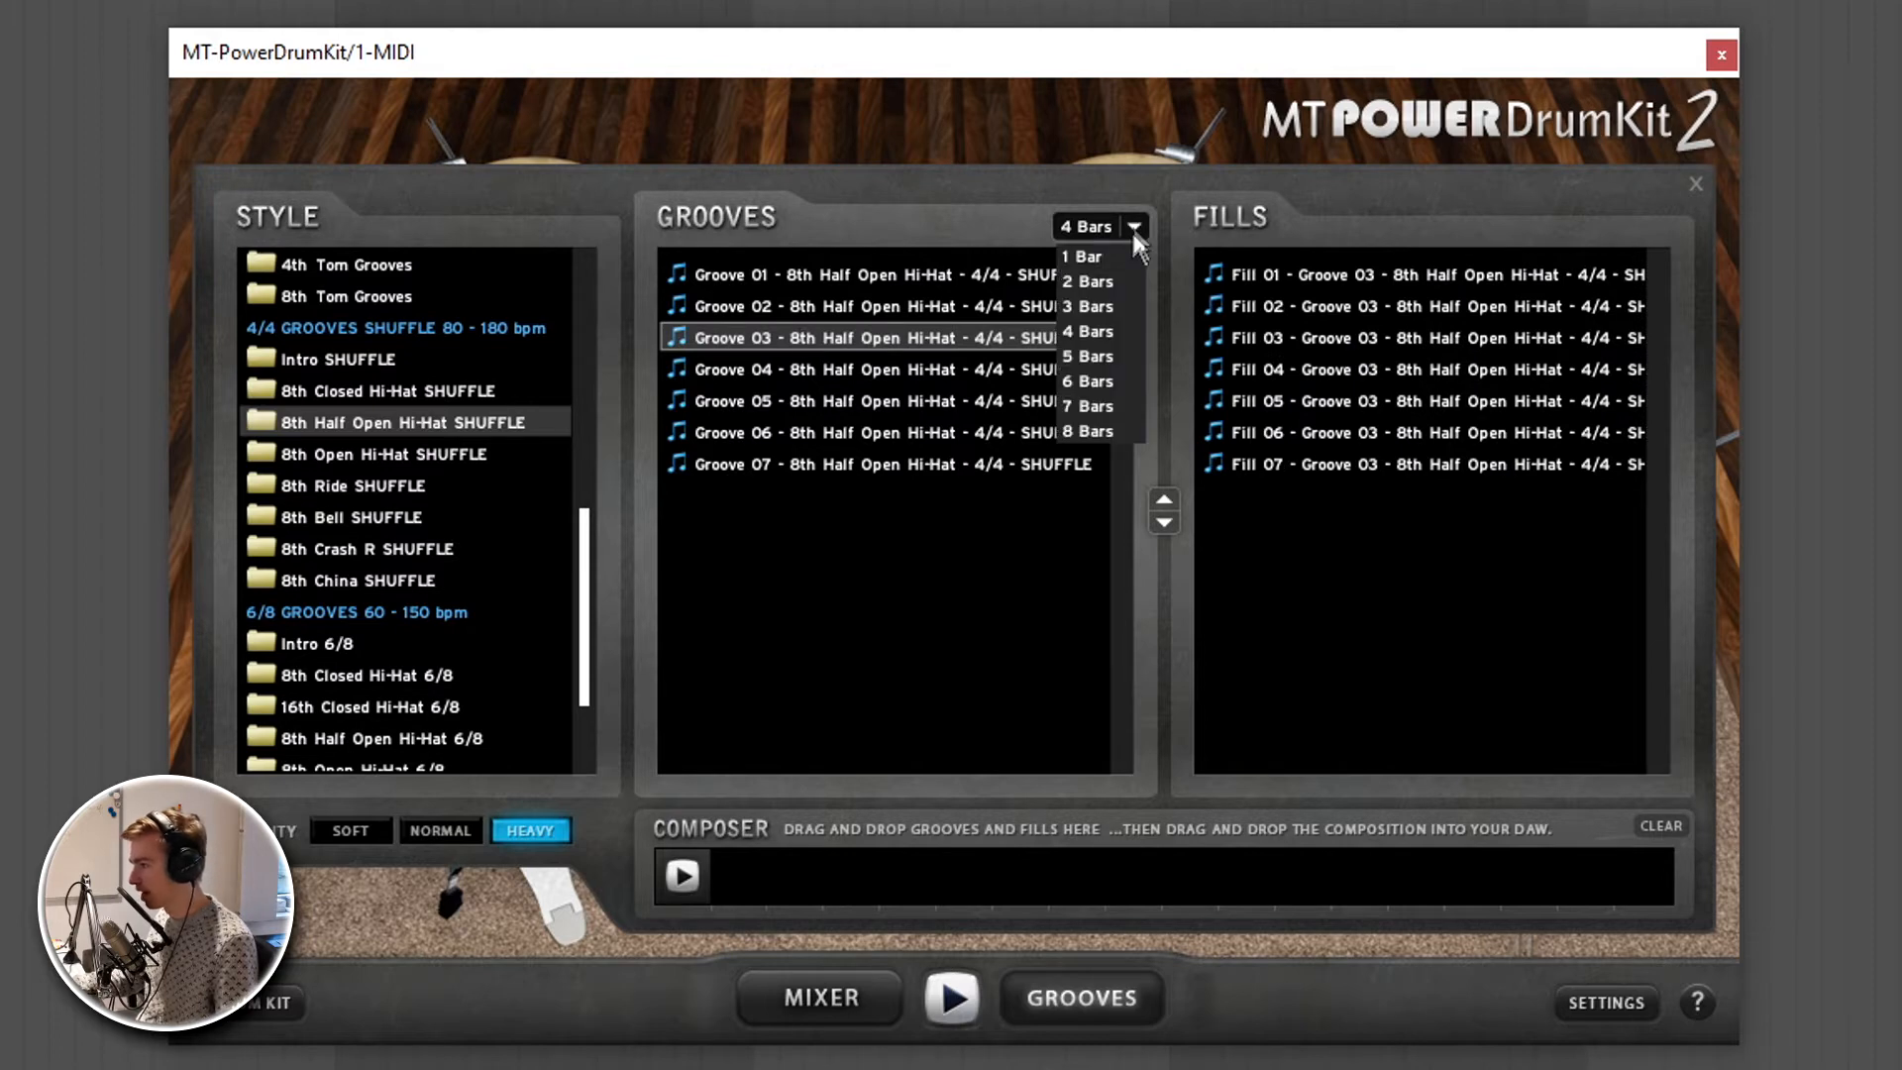
pyautogui.click(1094, 330)
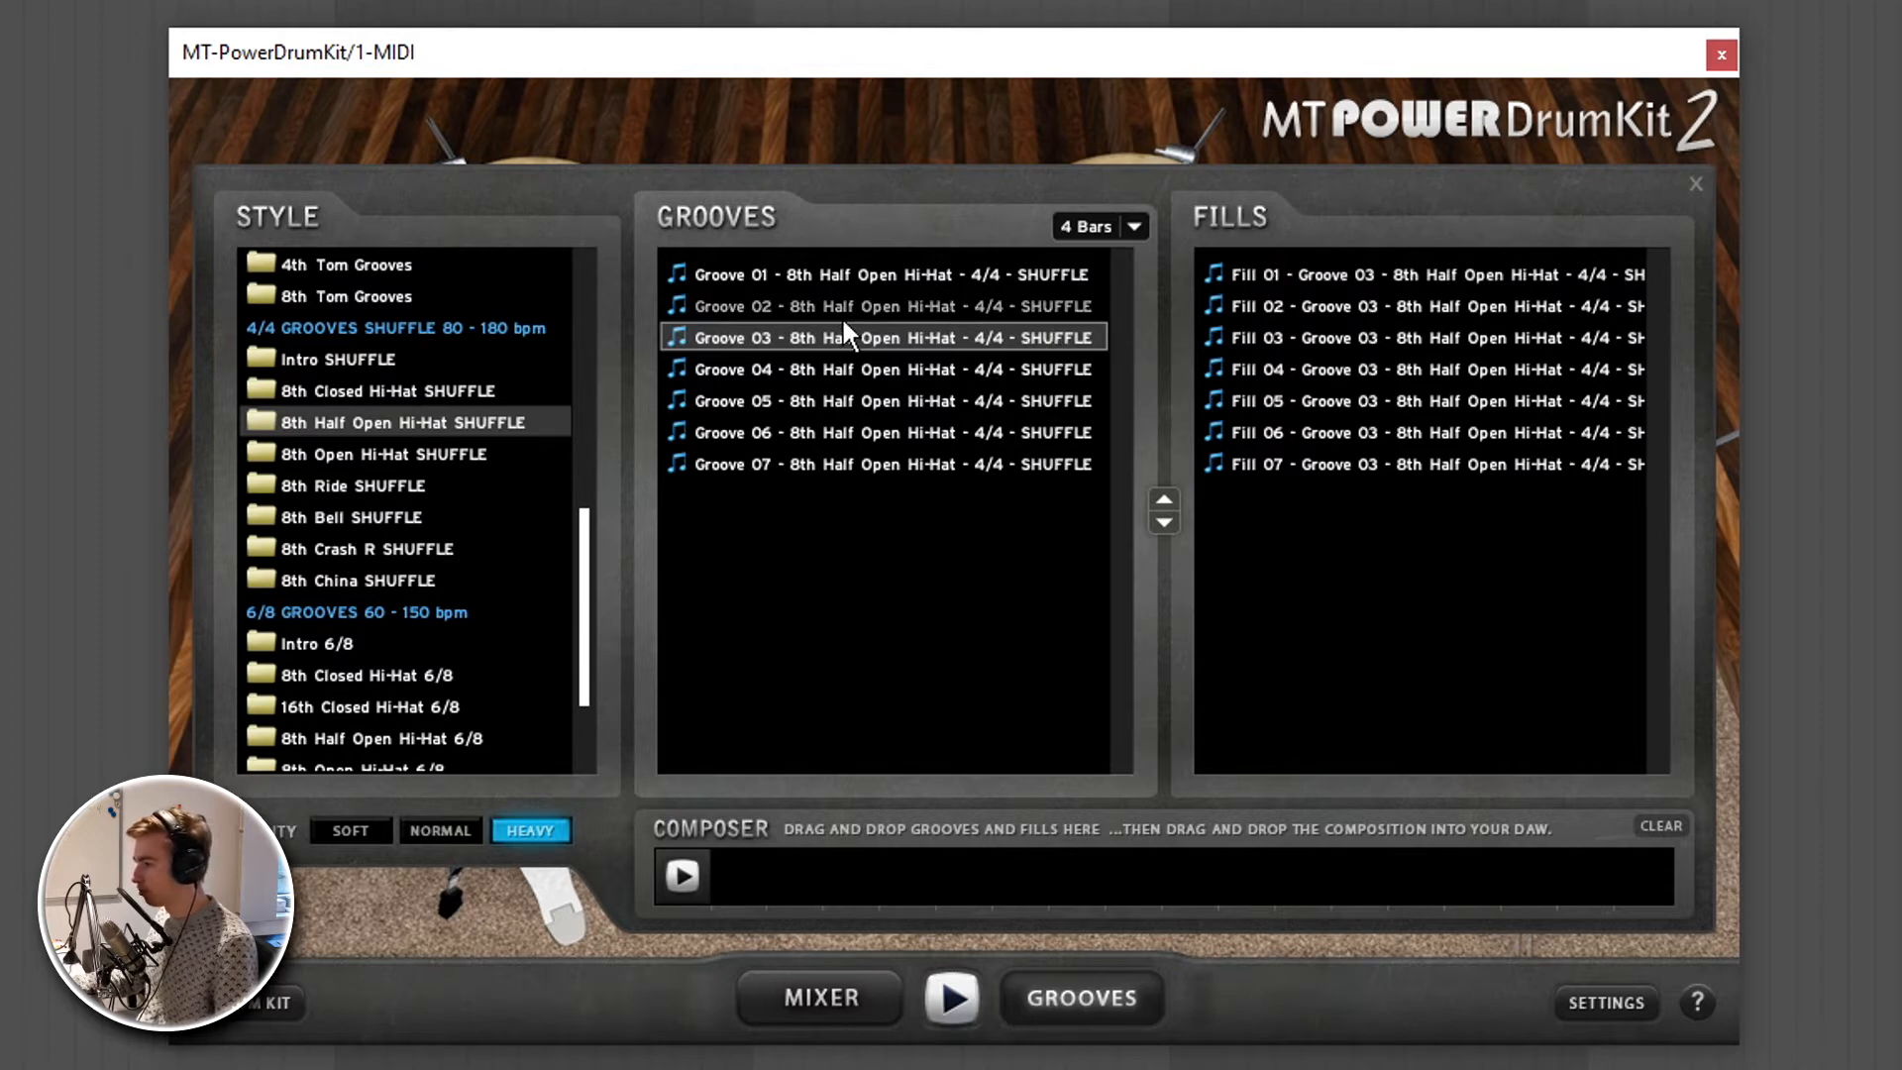
# - Audition shuffle Grooves 03, 02, 06, 01 and 07, including Fill 05 of Groove 06
pyautogui.click(966, 1010)
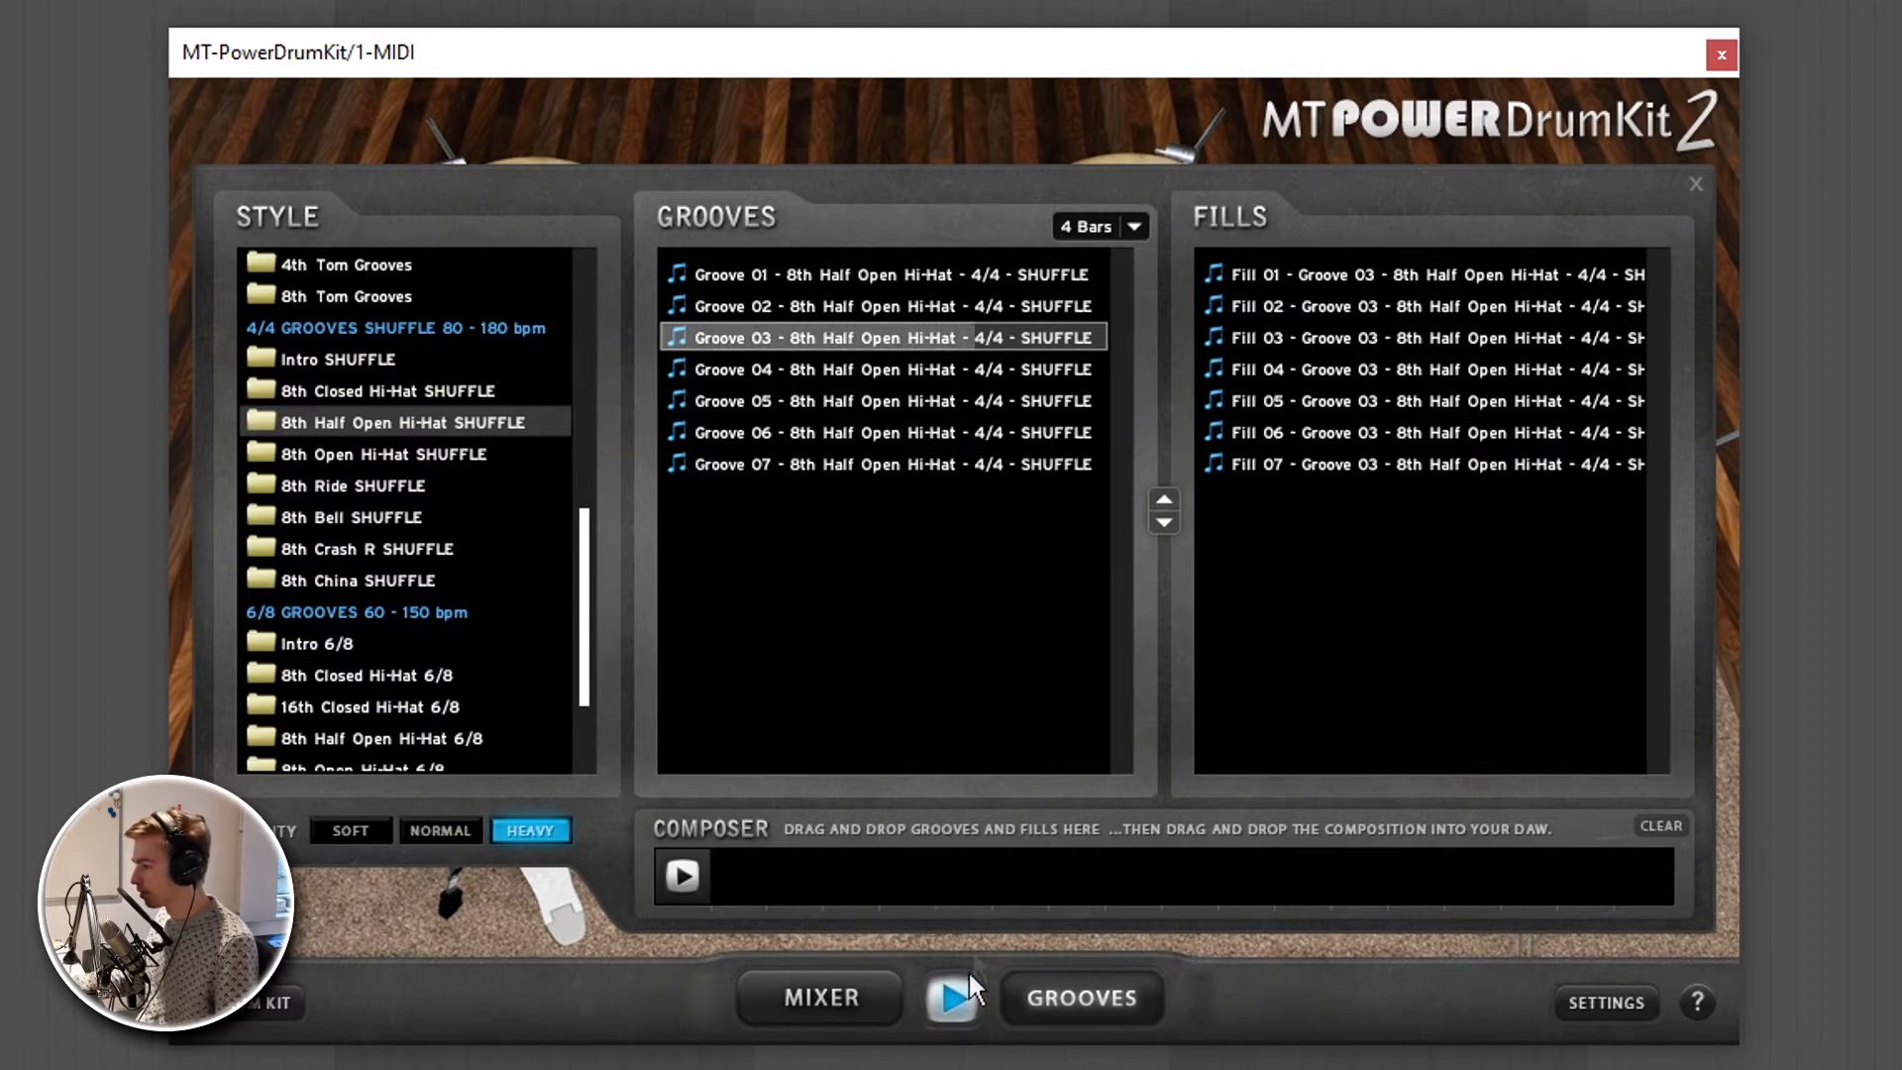
pyautogui.click(953, 996)
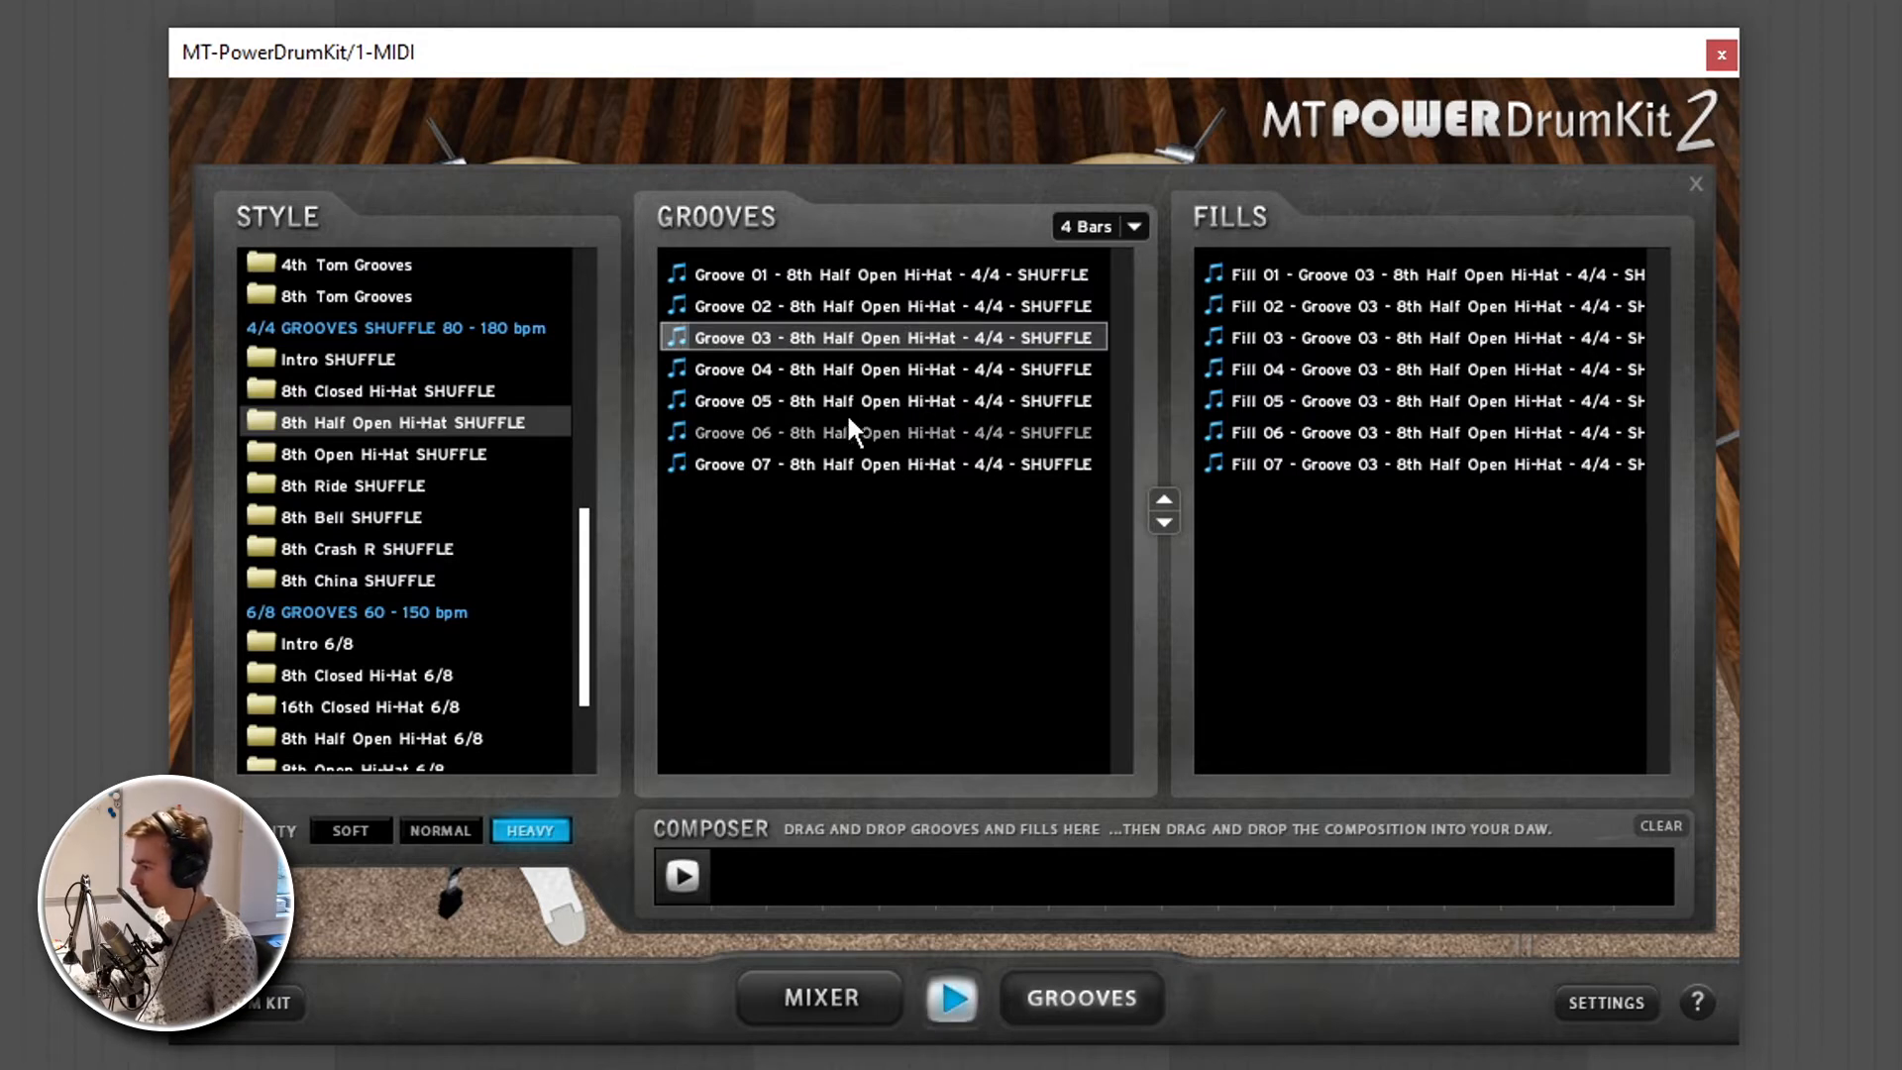
pyautogui.click(838, 309)
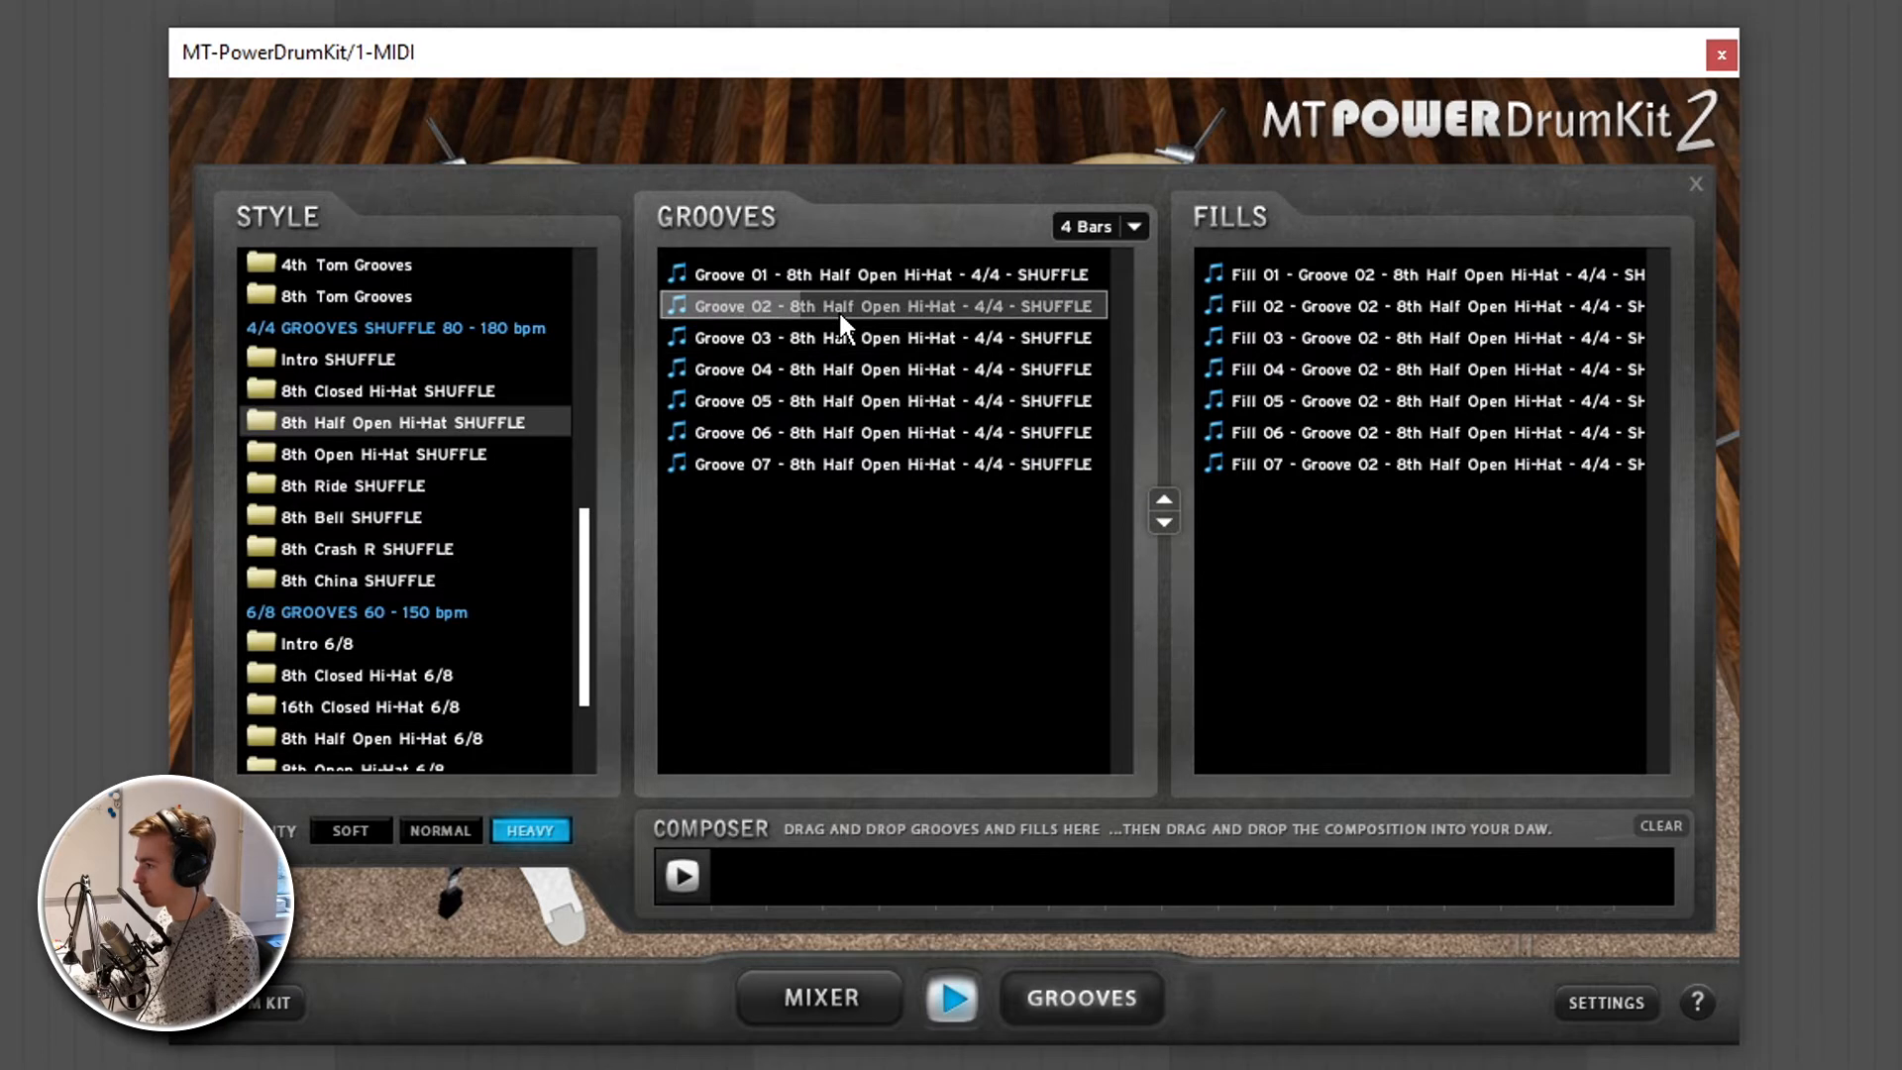
pyautogui.click(853, 421)
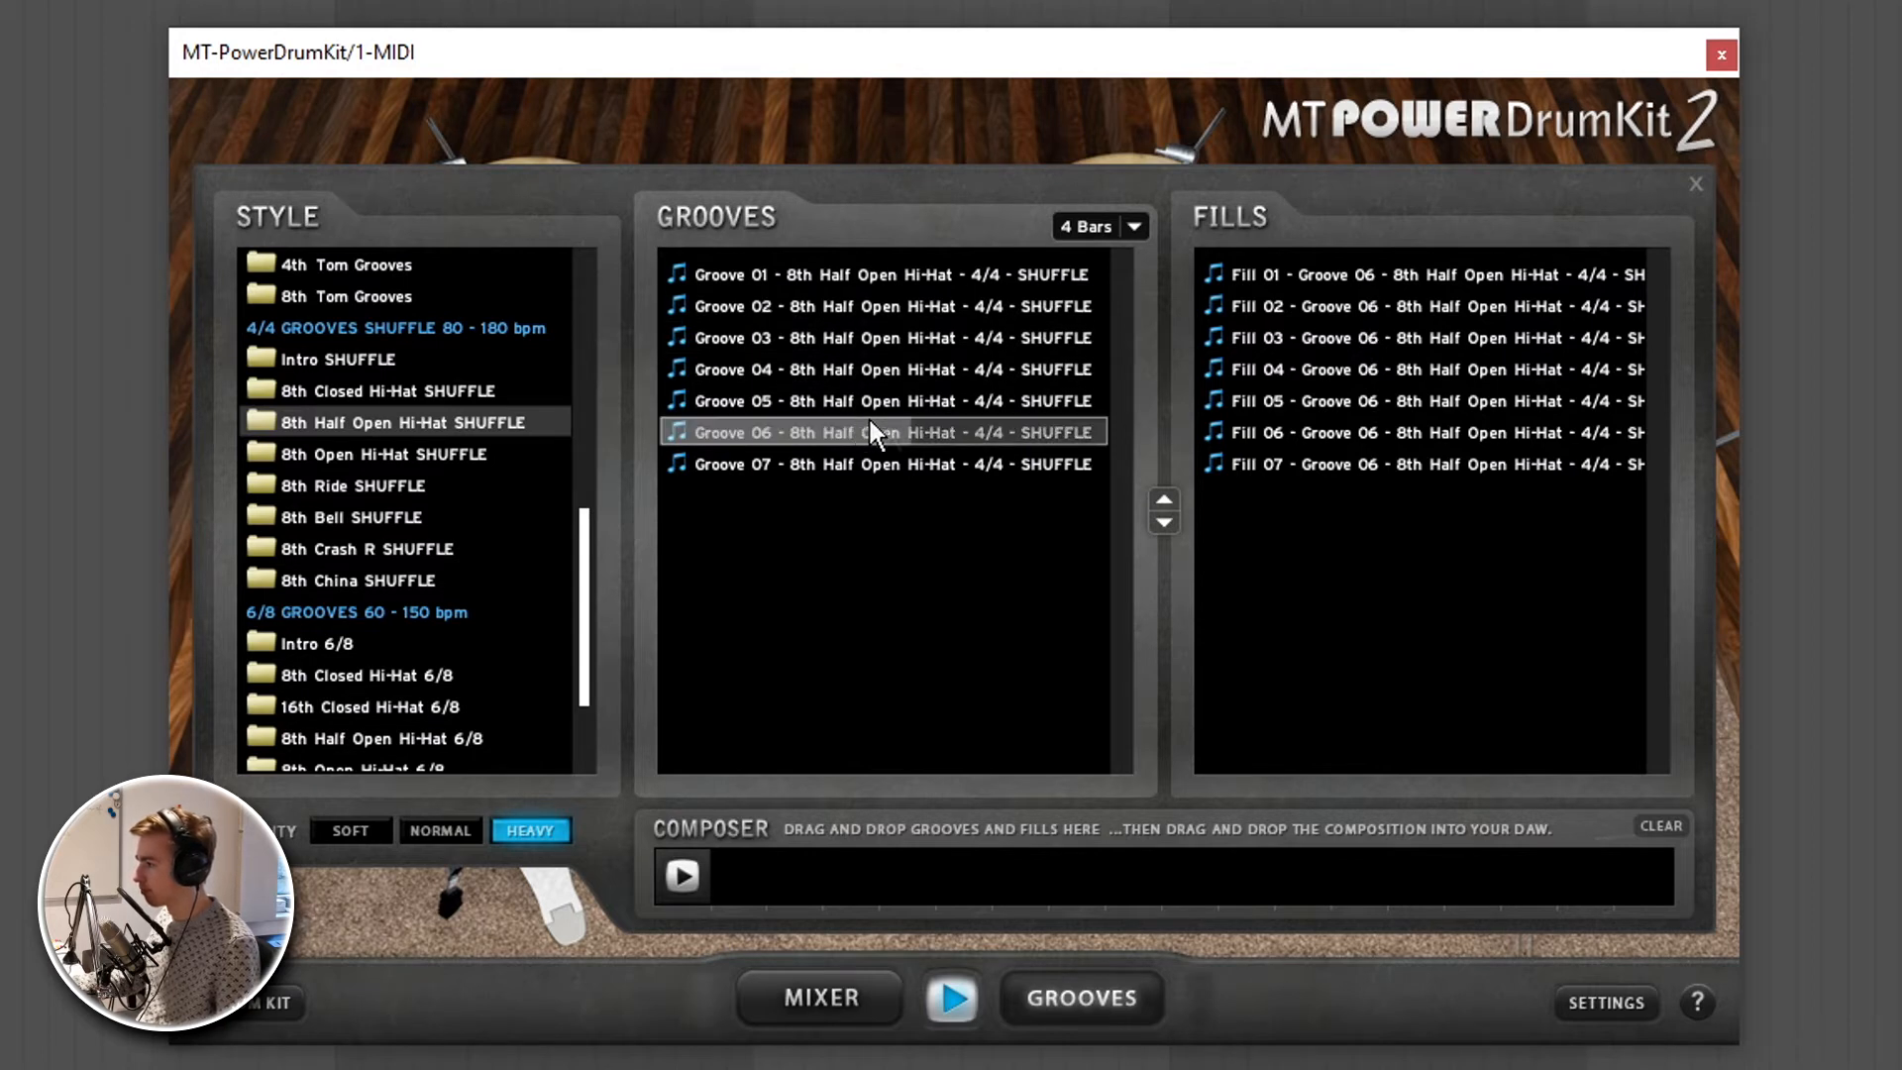
pyautogui.click(1354, 396)
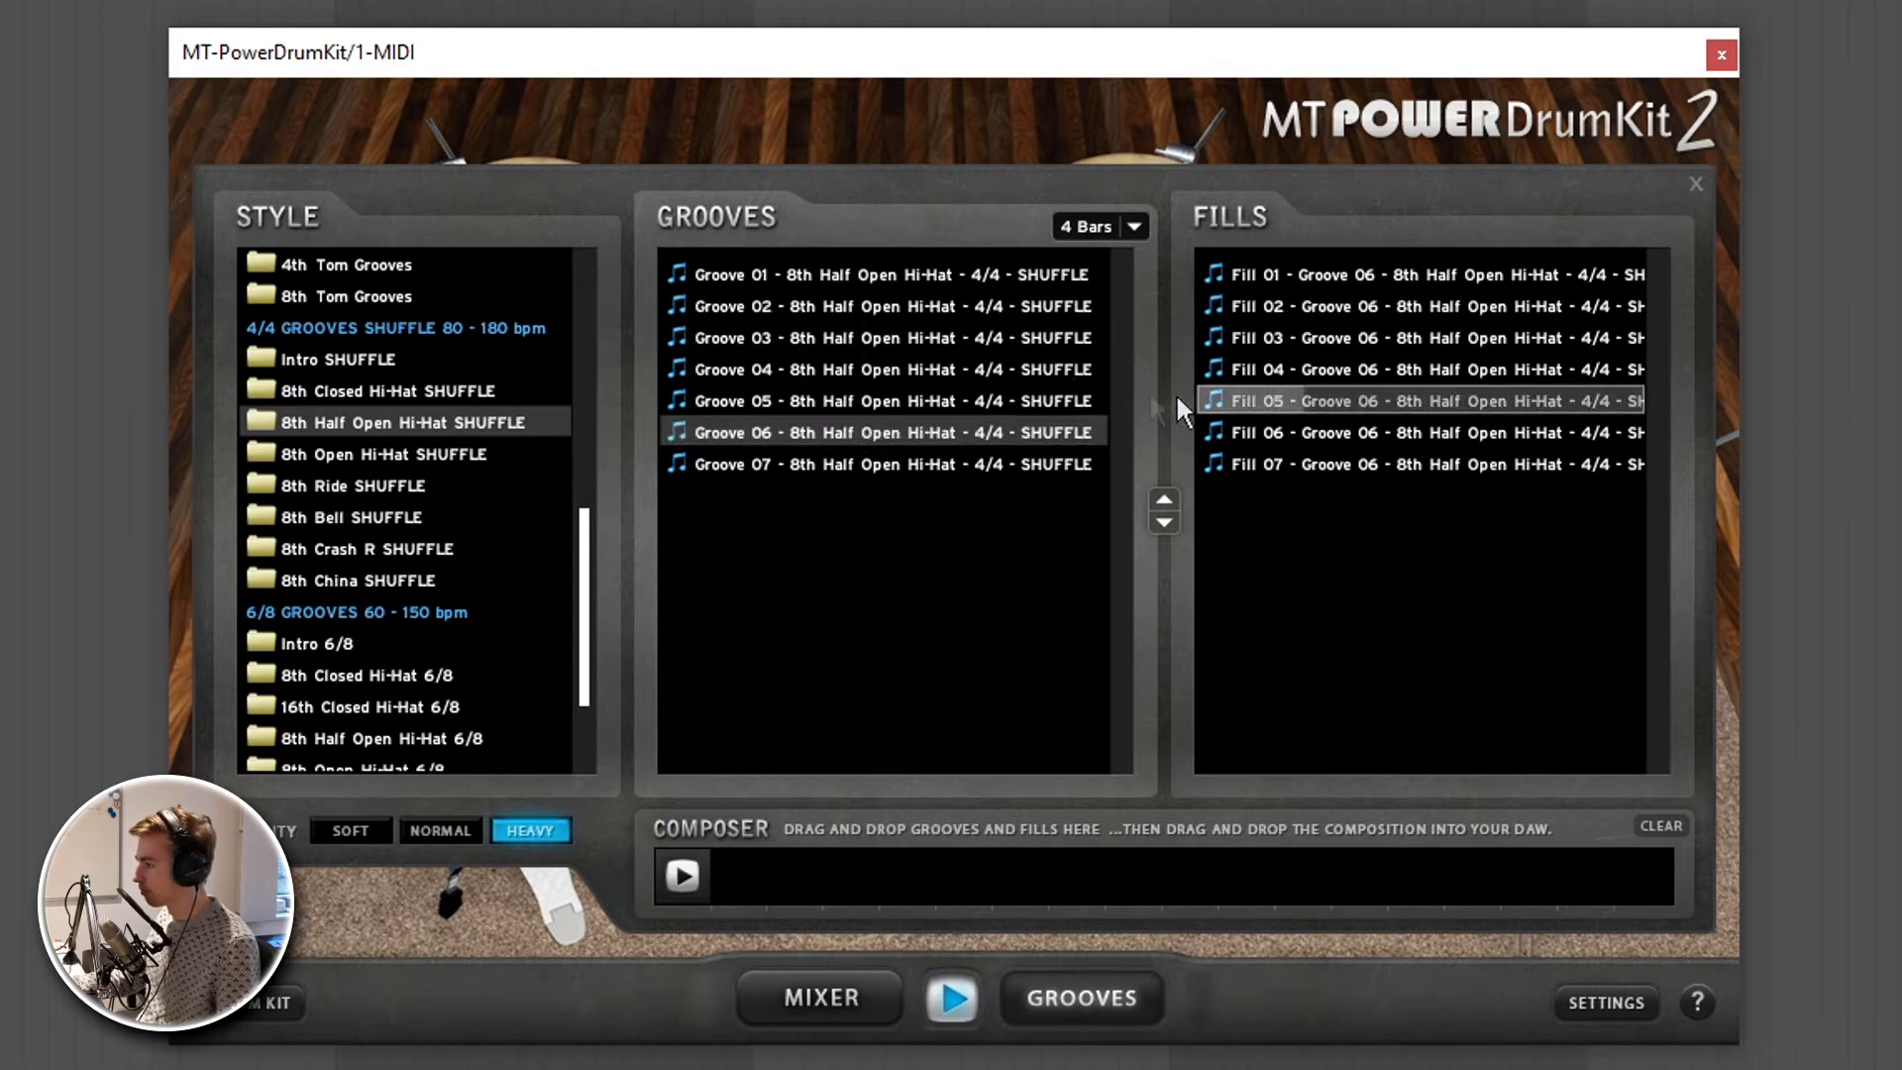
pyautogui.click(937, 275)
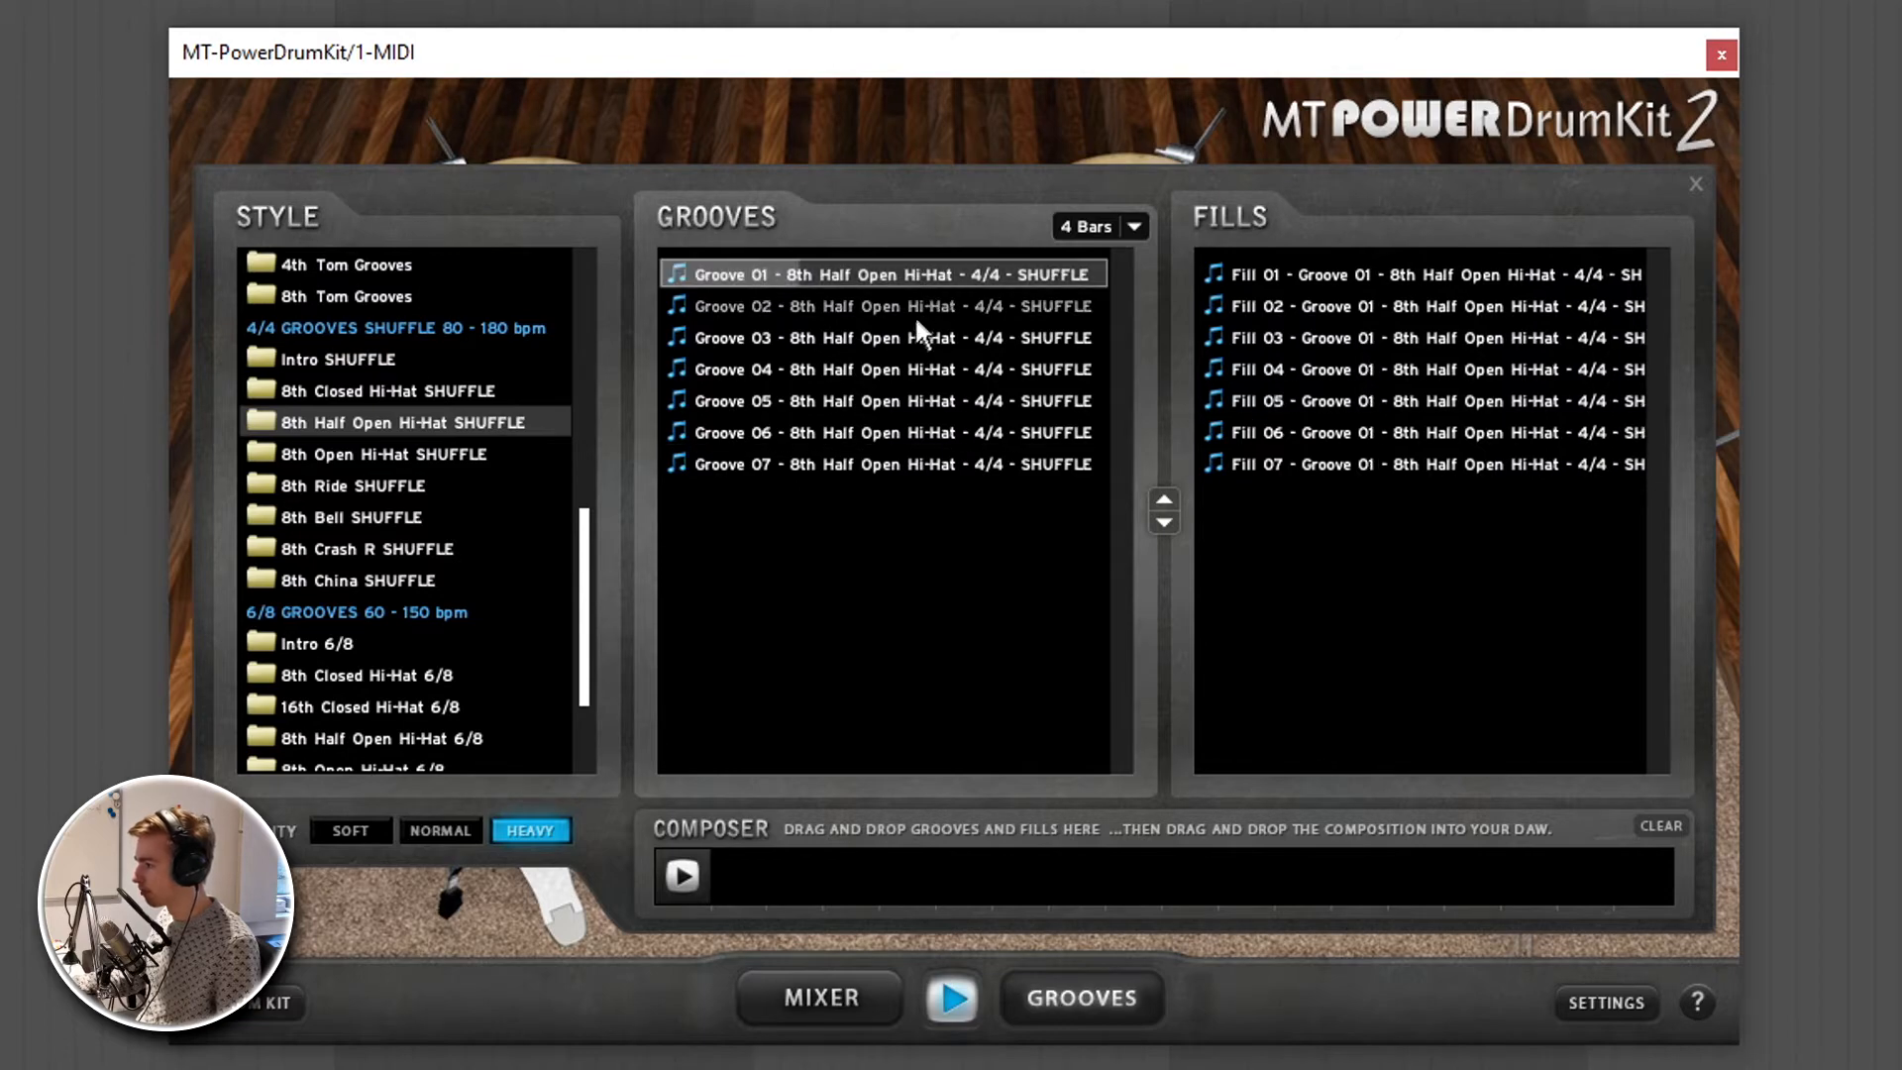
pyautogui.click(889, 466)
# - Lower the Snare fader in the mixer during groove playback and return to the groove library
pyautogui.click(853, 981)
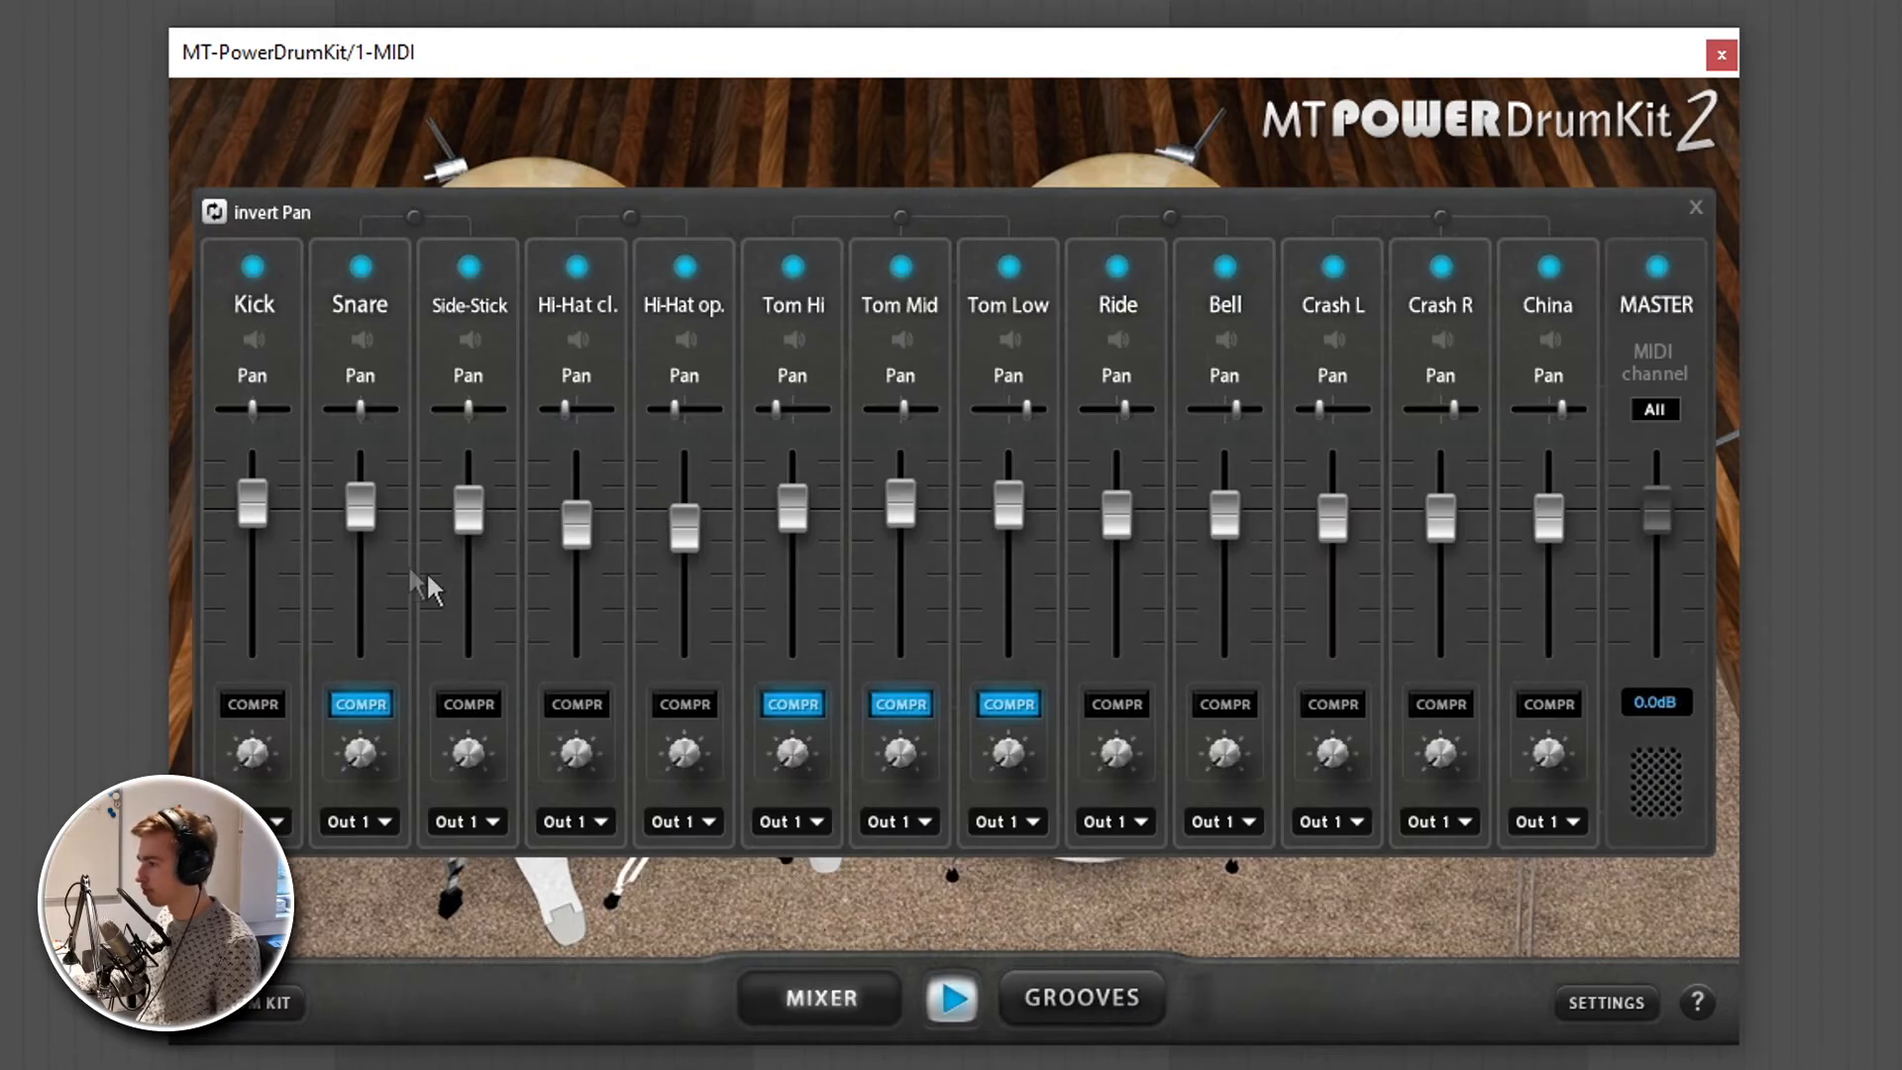
pyautogui.moveTo(368, 510); pyautogui.dragTo(371, 557)
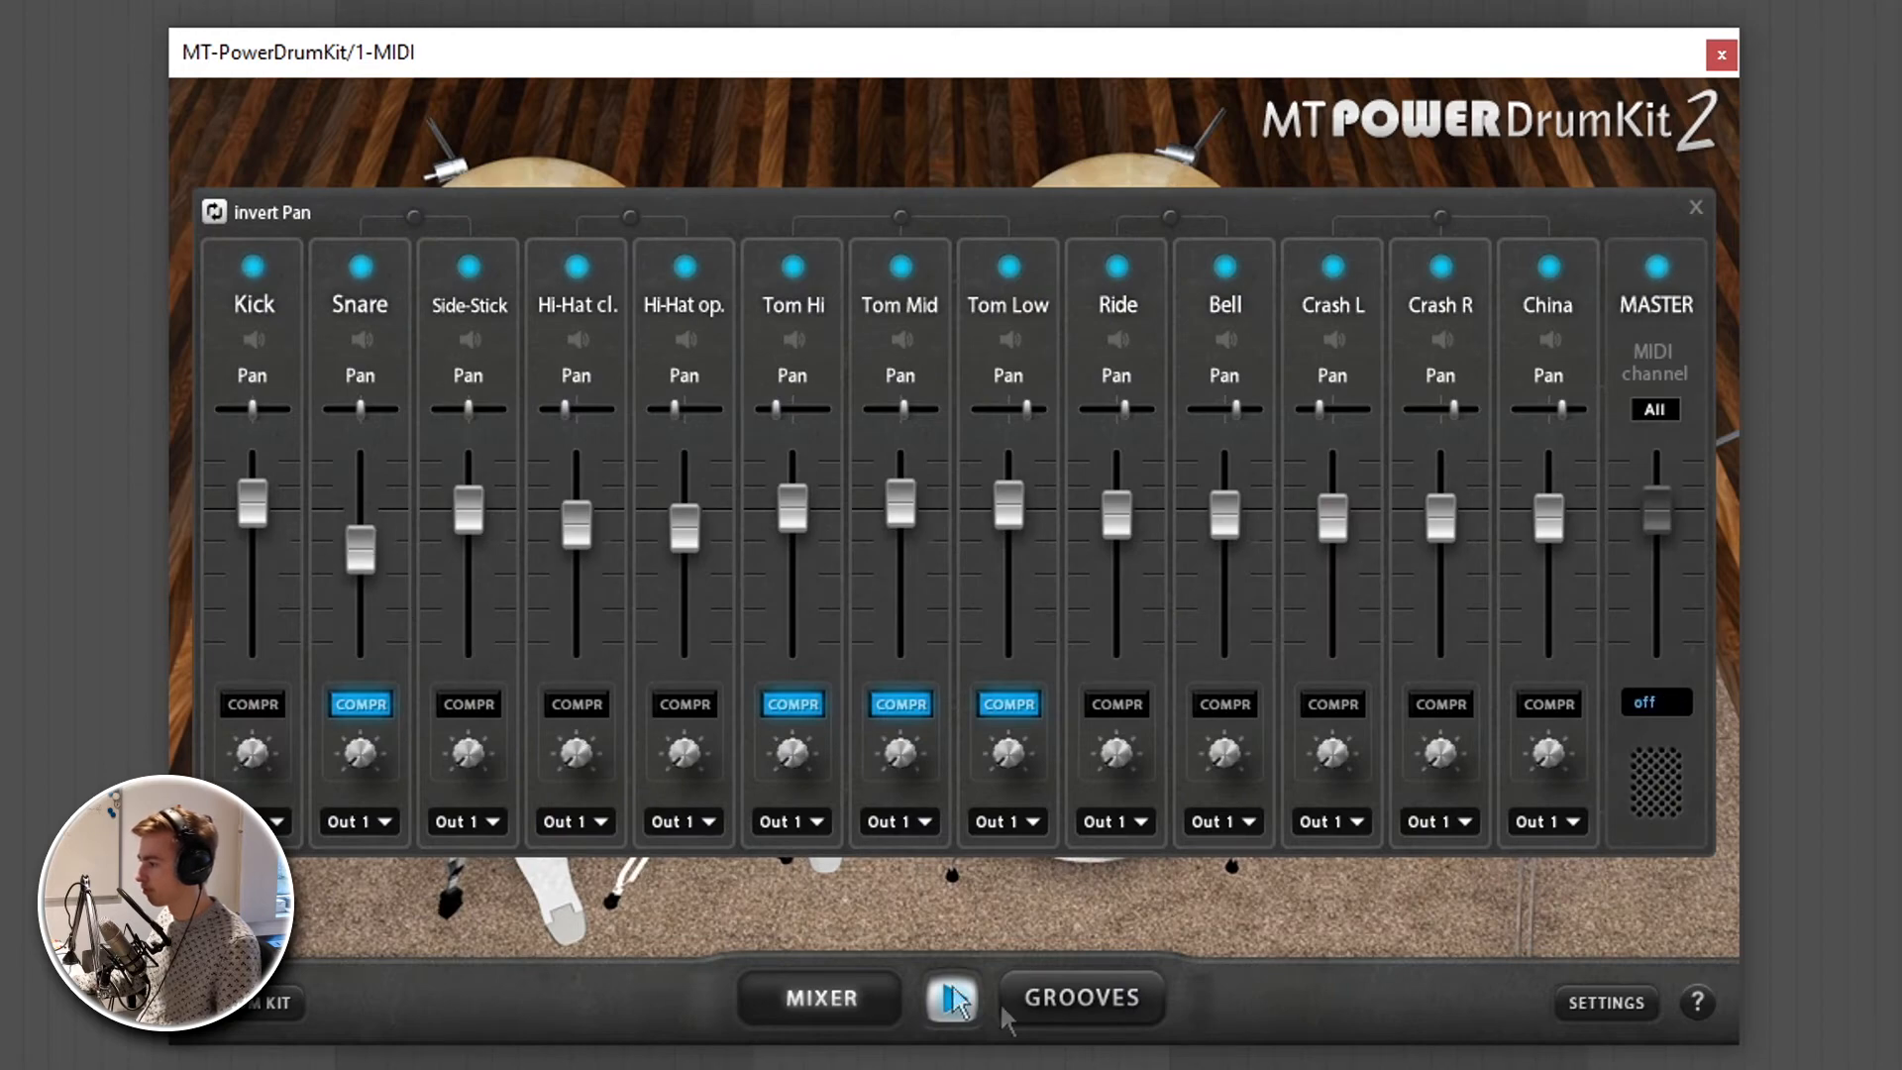
pyautogui.click(1099, 998)
# - Audition shuffle Groove 06 with Fill 06, followed by Grooves 05 and 03
pyautogui.click(866, 428)
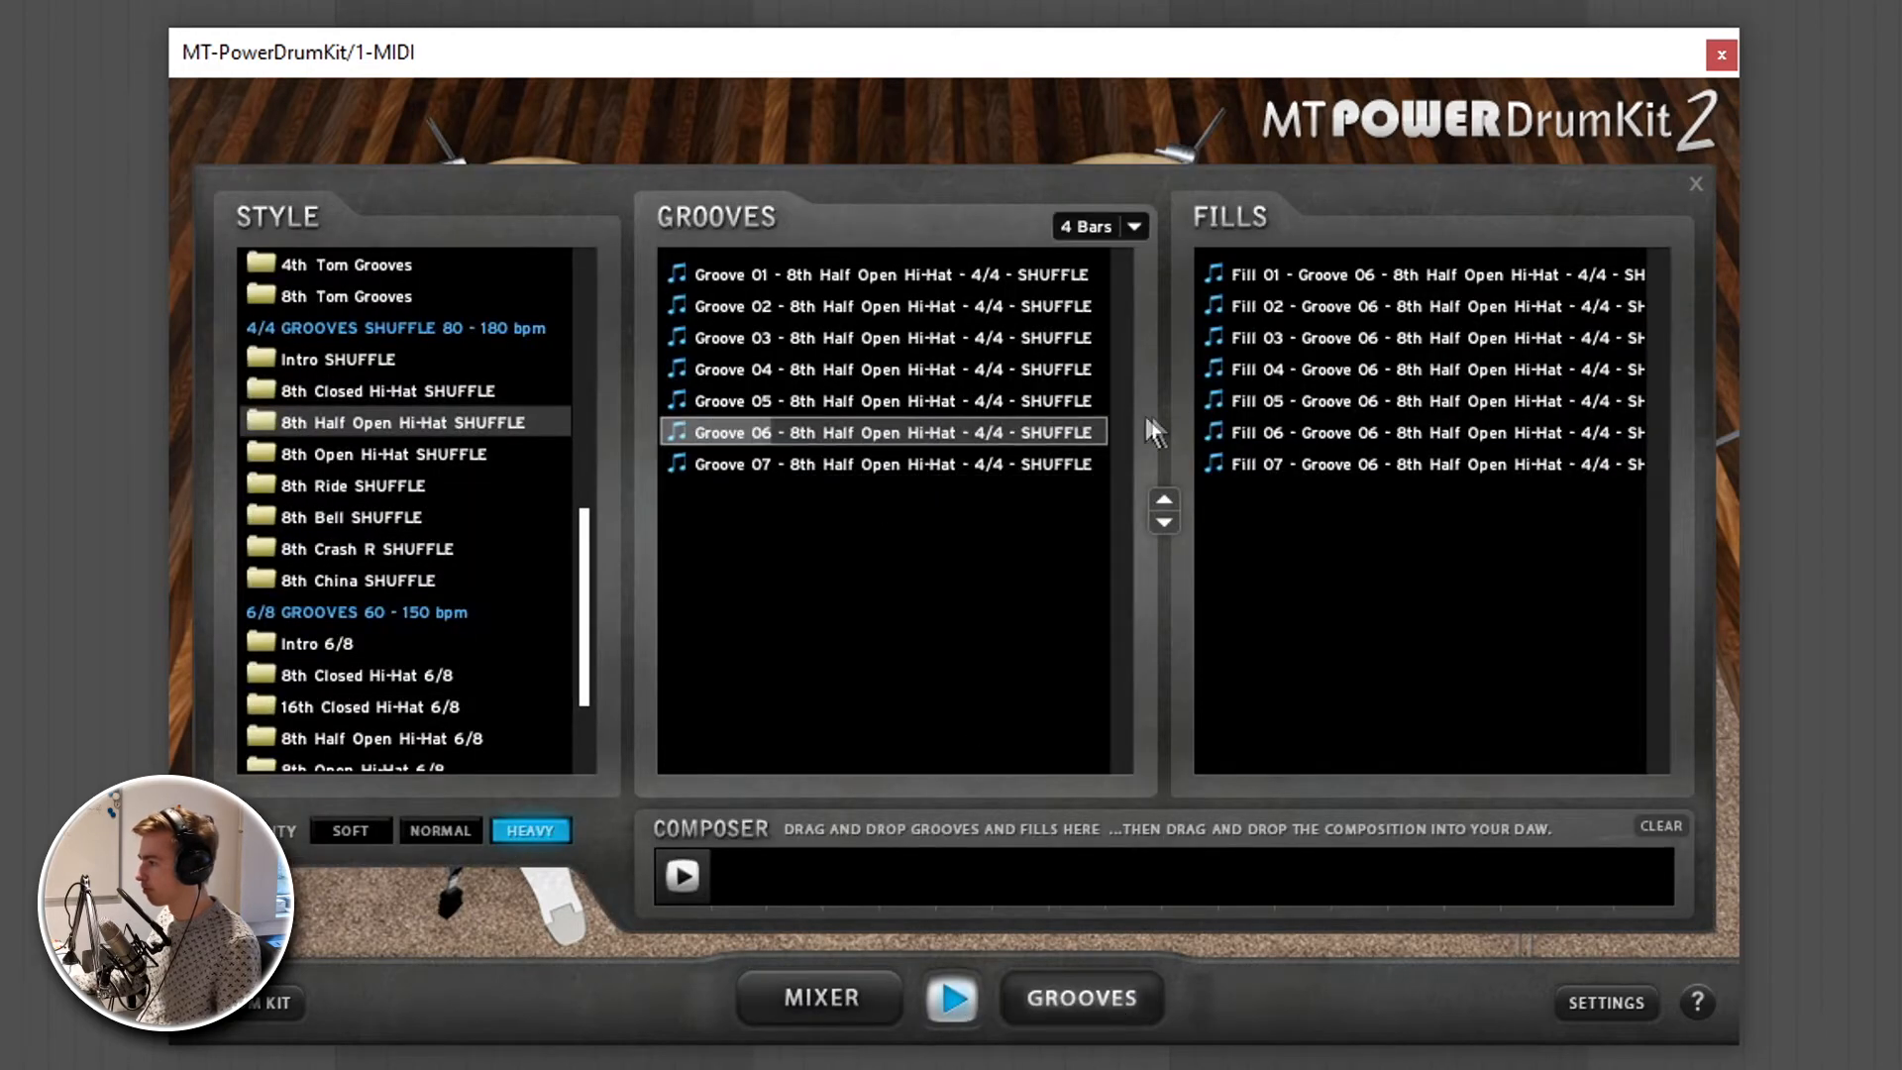
pyautogui.click(1350, 432)
pyautogui.click(973, 391)
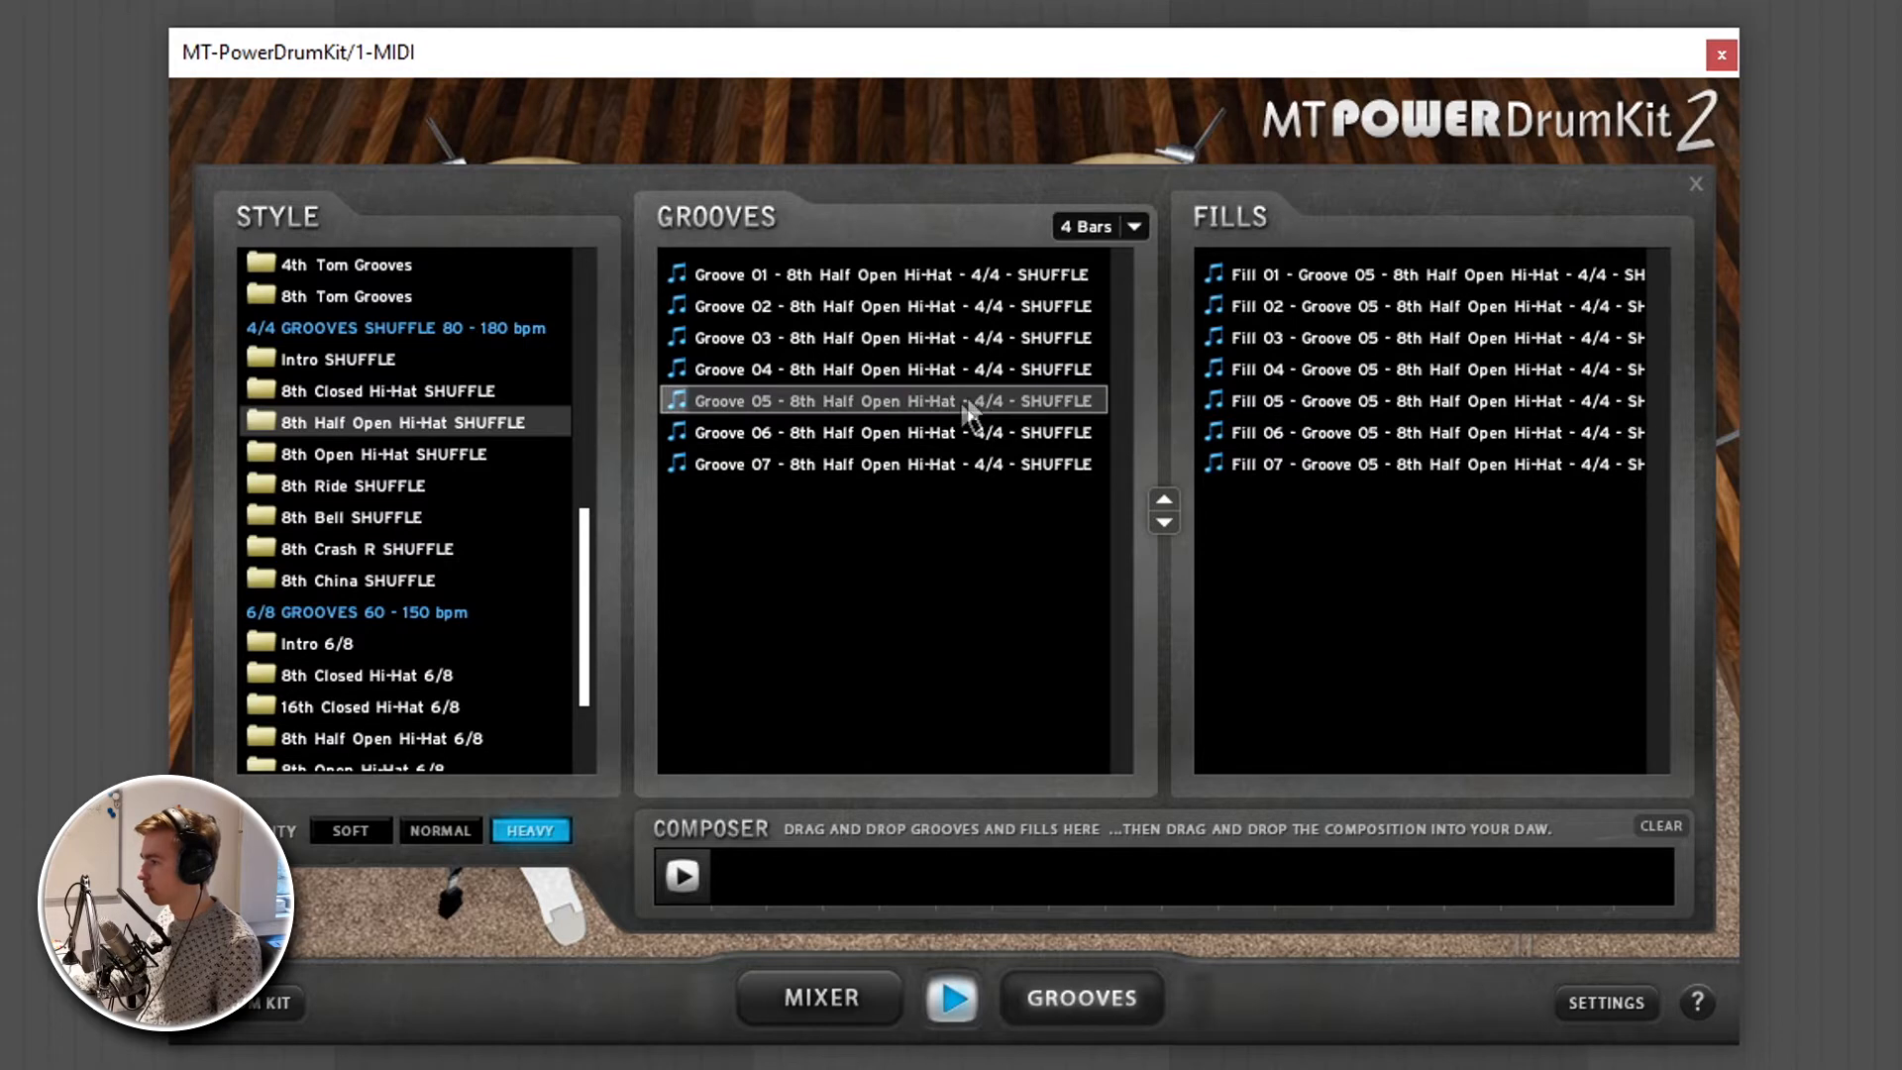
pyautogui.click(856, 339)
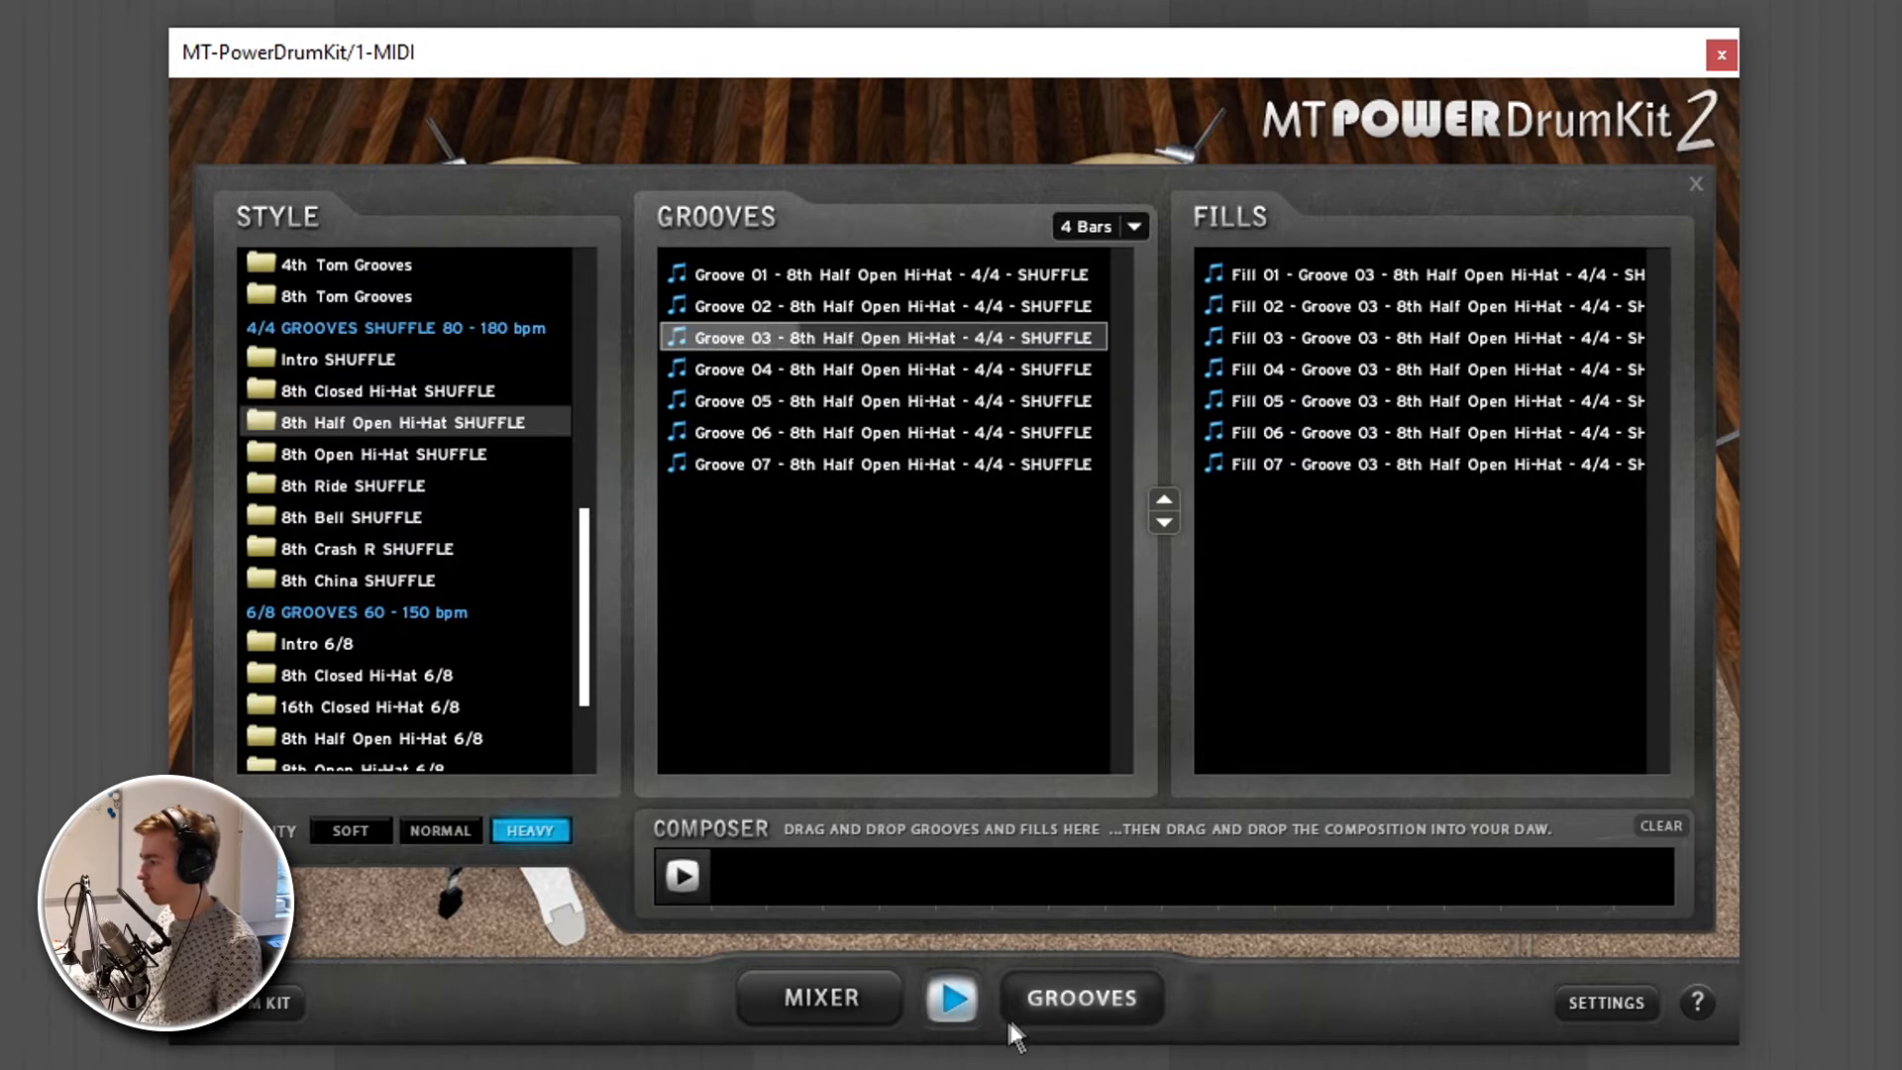
# - Load the 16th Closed Hi-Hat 6/8 style and audition Groove 07 and Groove 04 with Fill 04
pyautogui.scroll(-3, 590, 680)
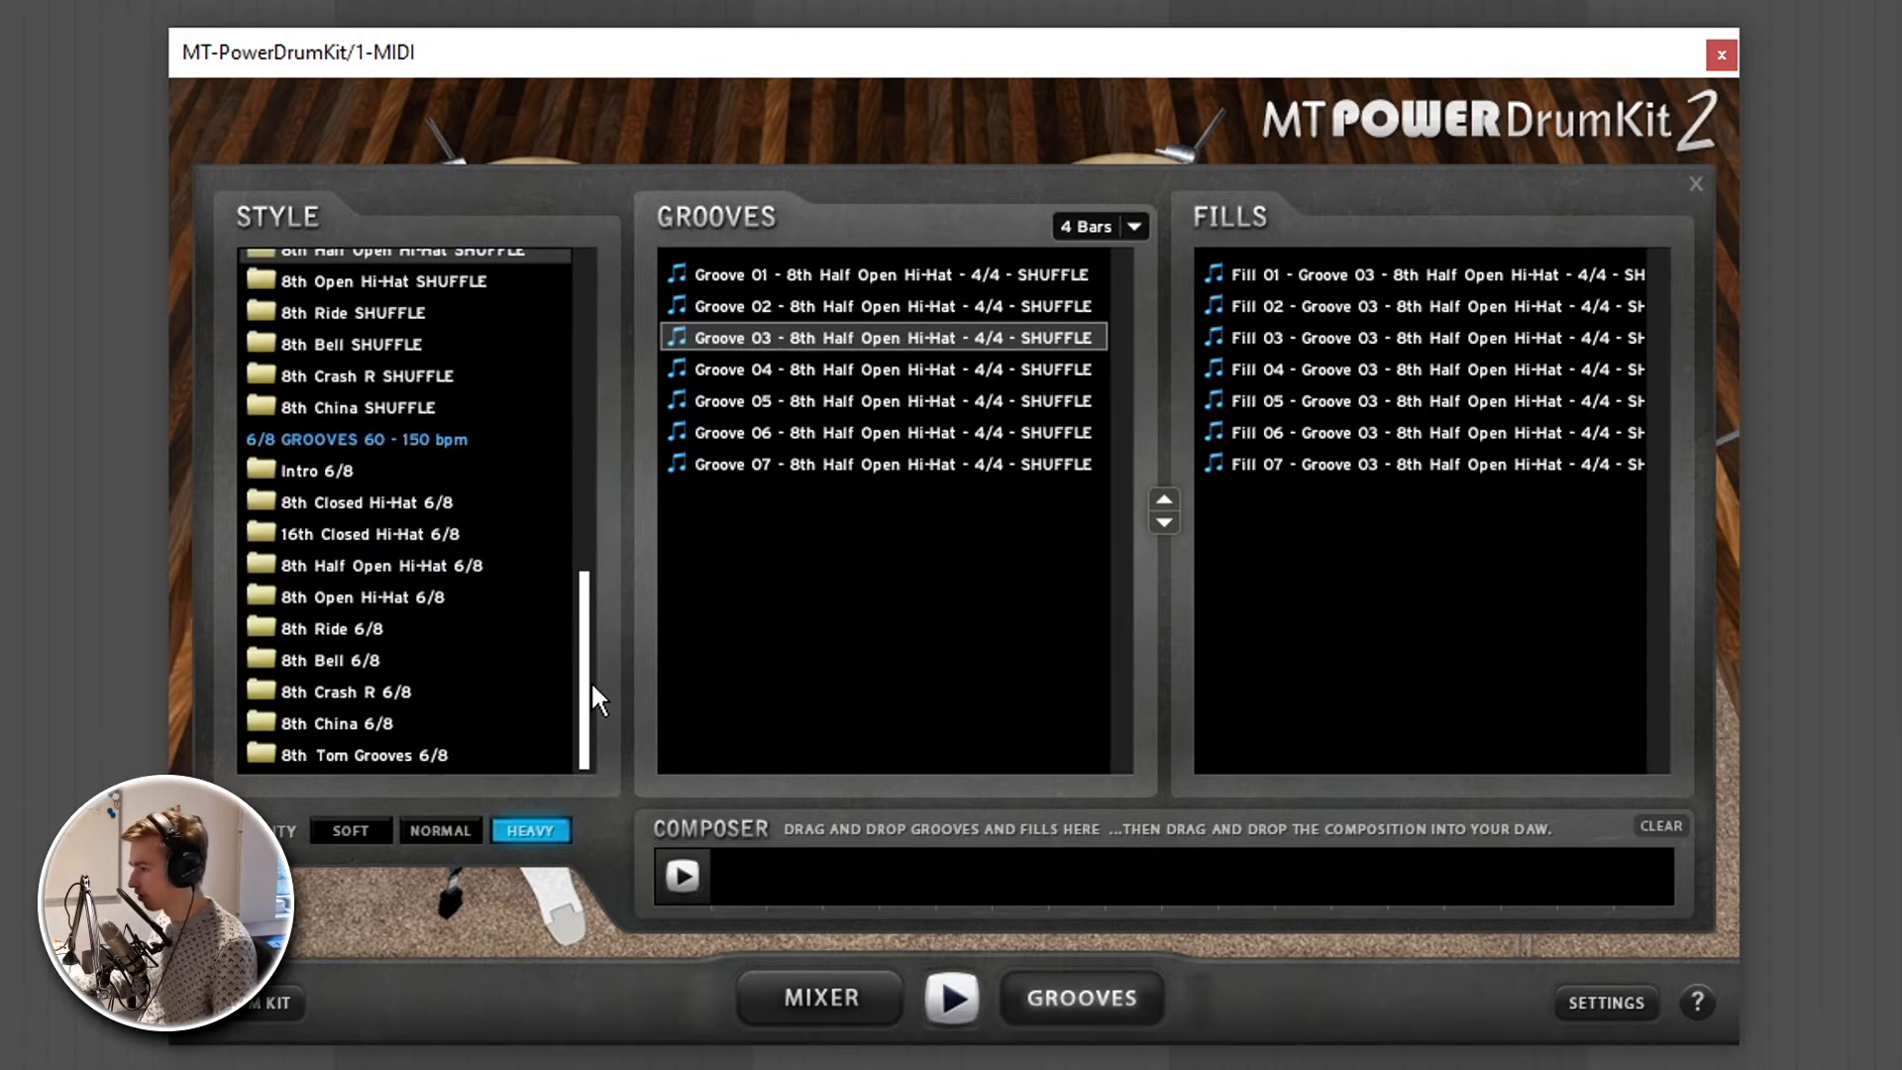
pyautogui.click(377, 532)
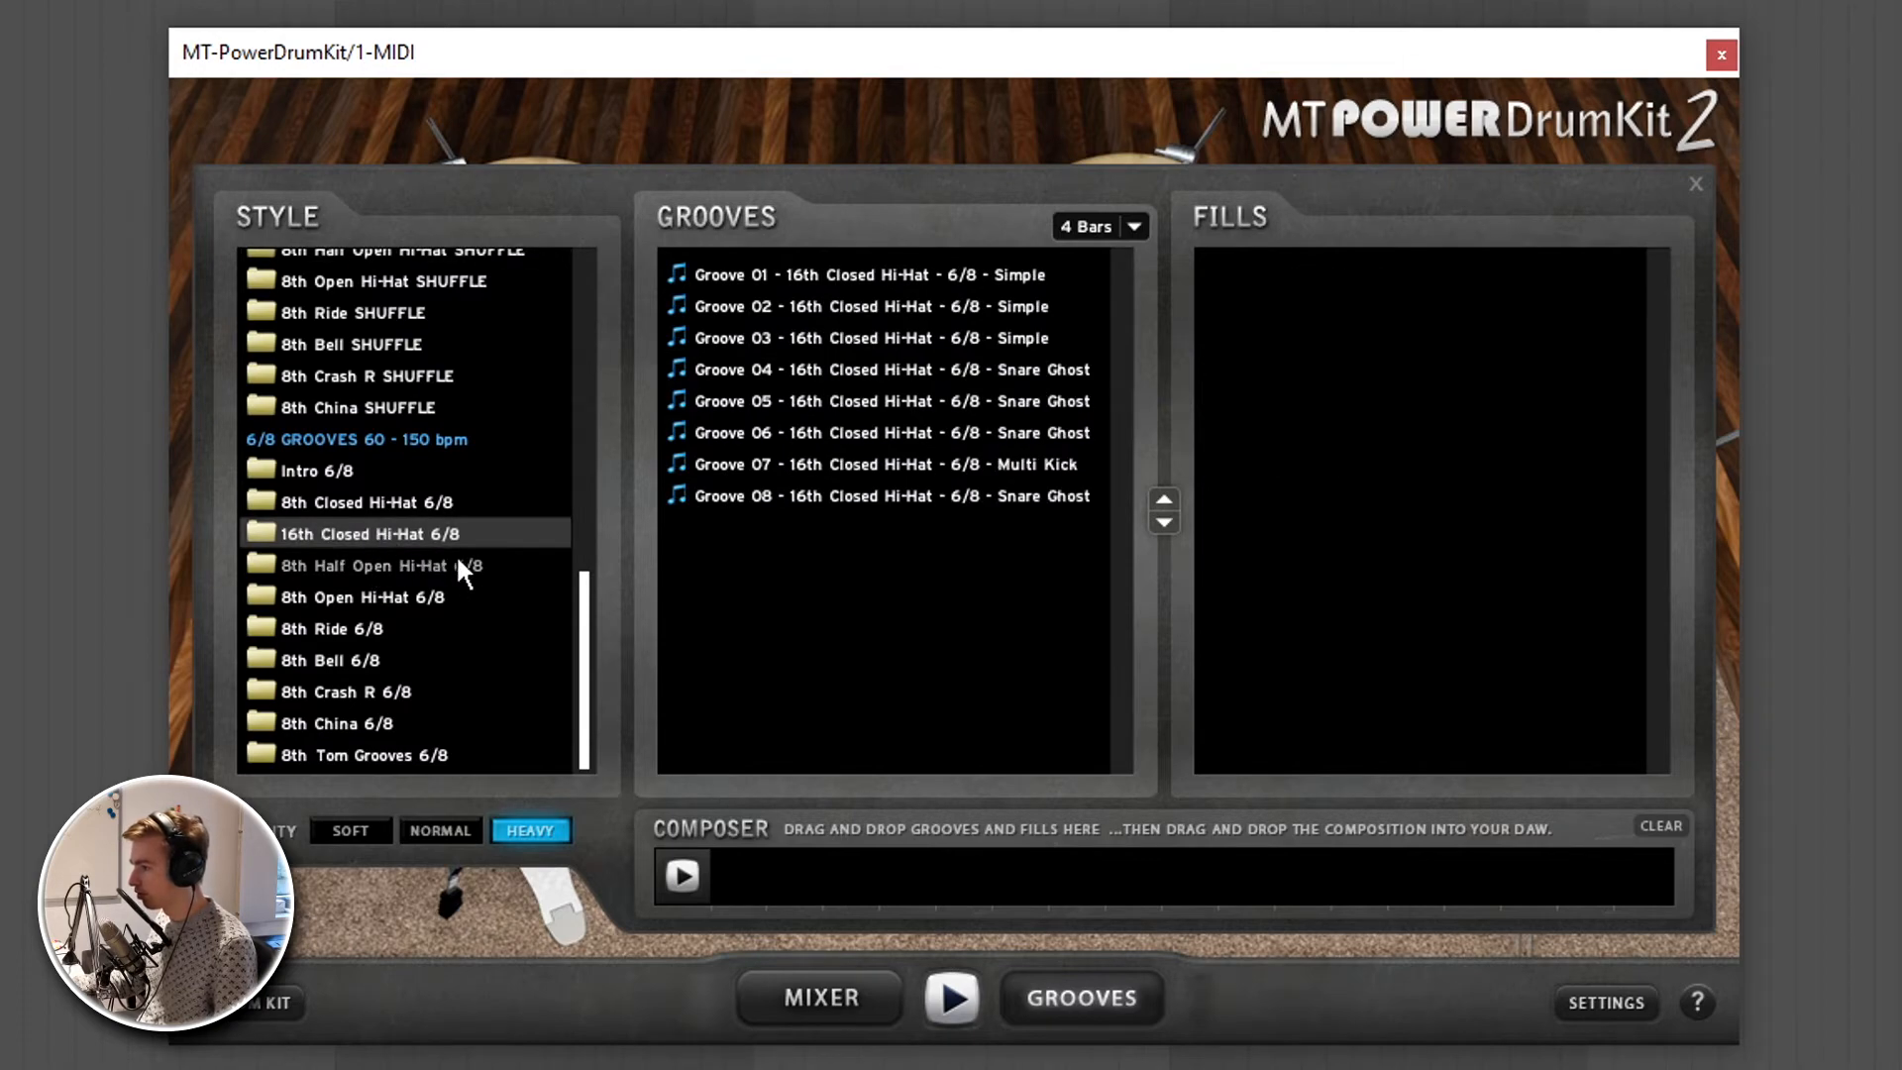
pyautogui.click(867, 463)
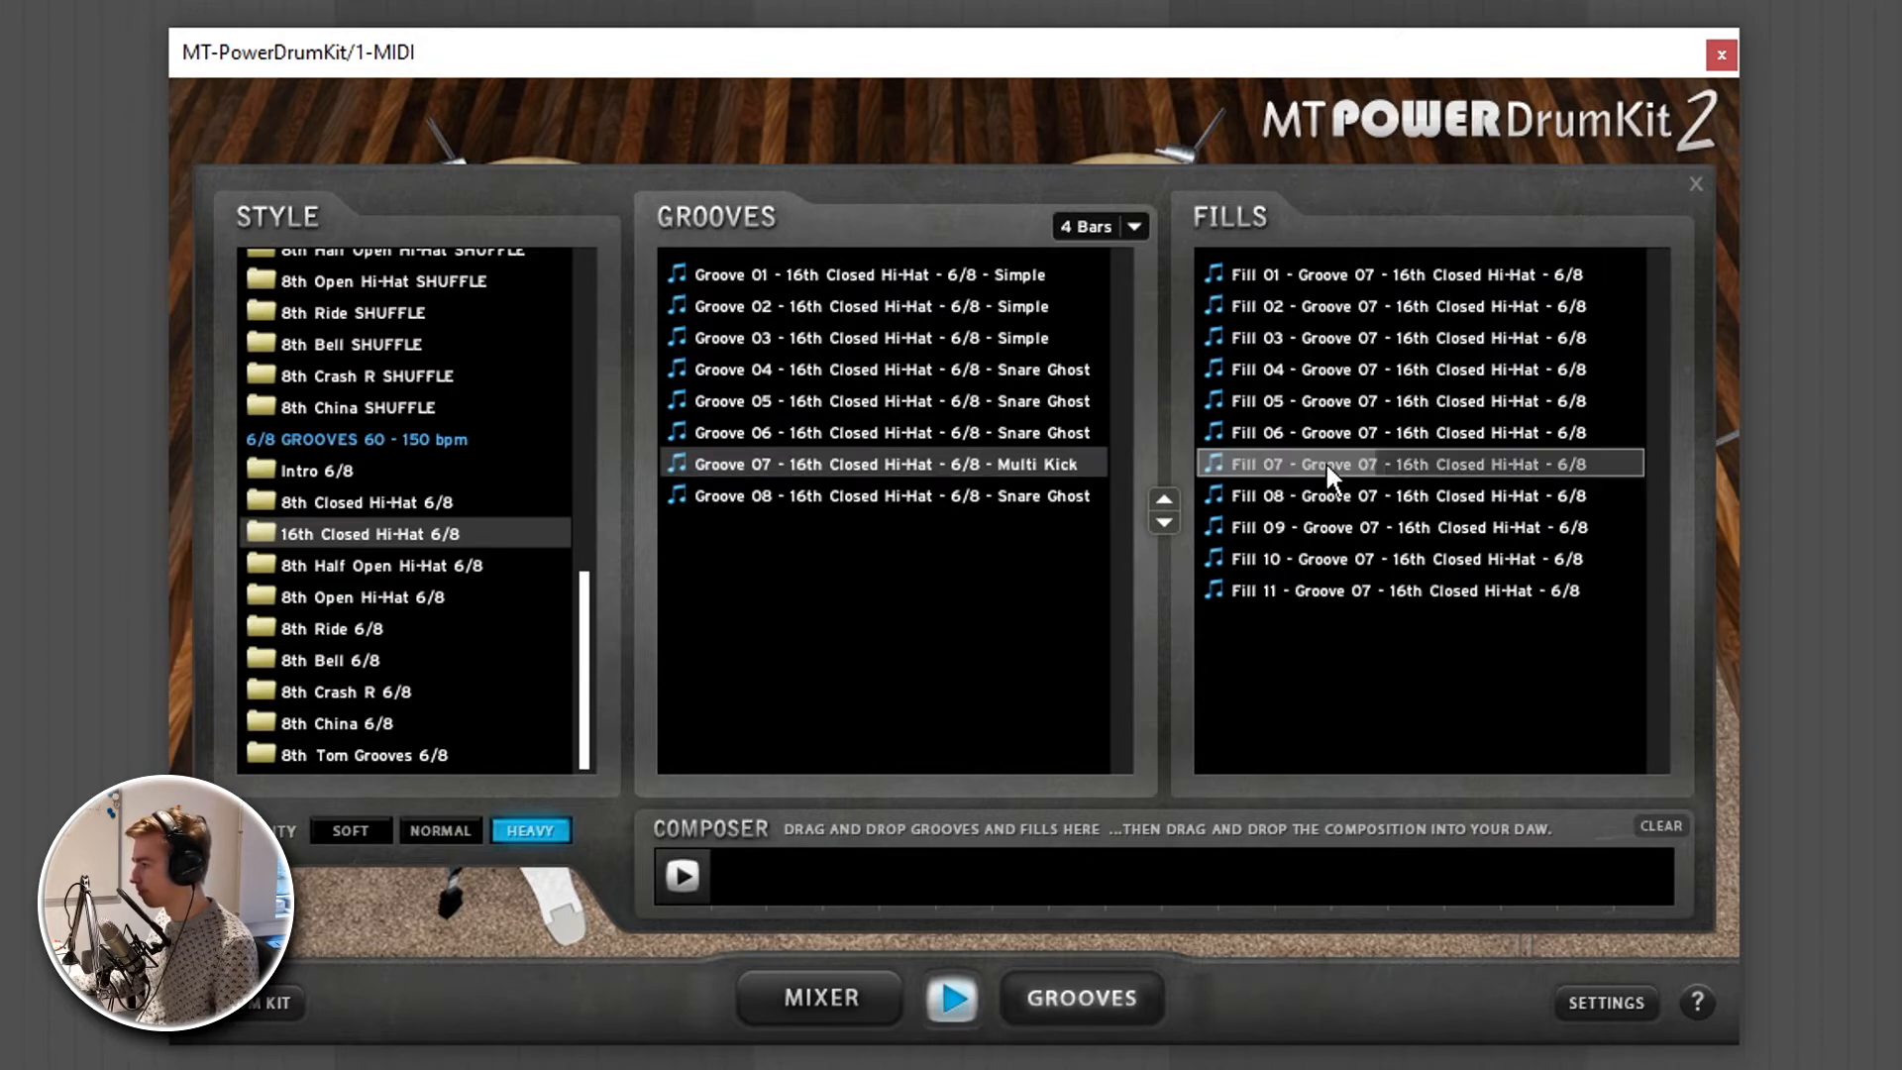
pyautogui.click(967, 369)
pyautogui.click(1349, 369)
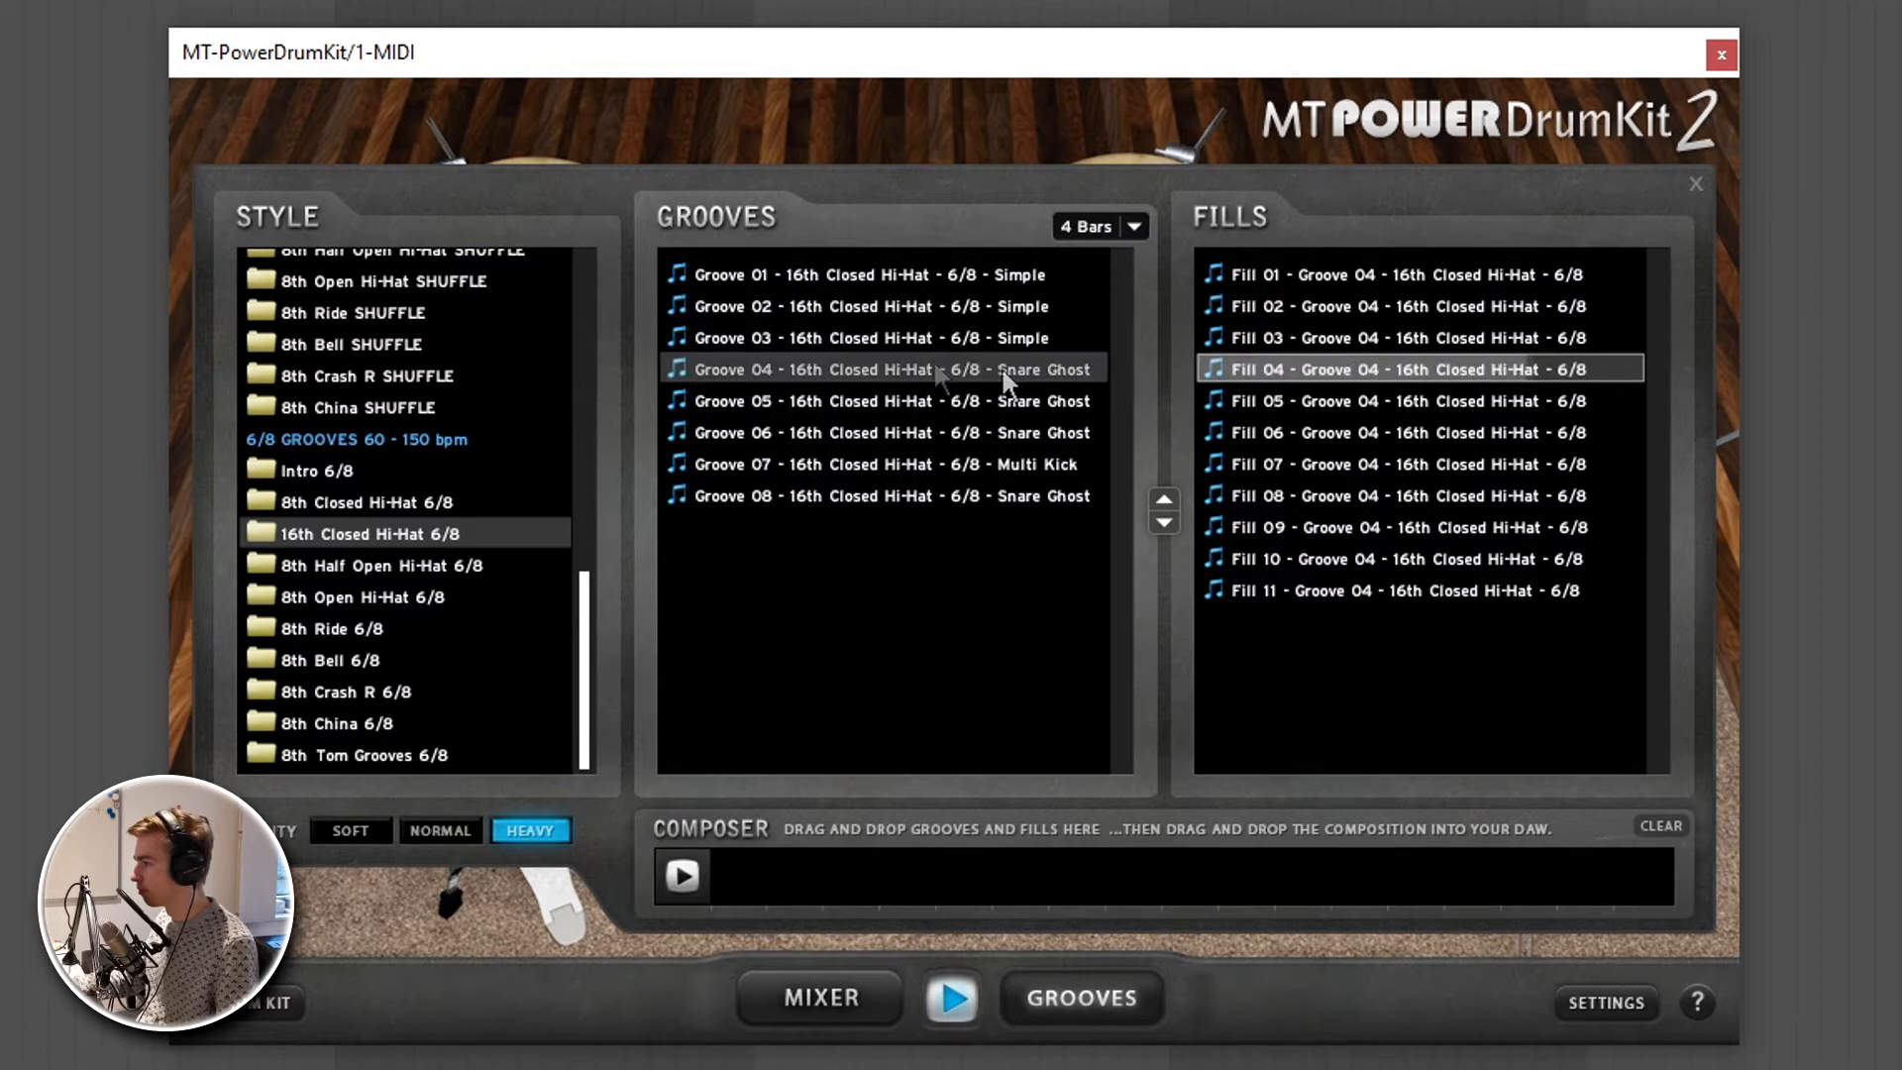
# - Audition 6/8 Grooves 03, 01, 02 and 08 with Fill 04, replay Groove 02, and stop playback
pyautogui.click(1000, 338)
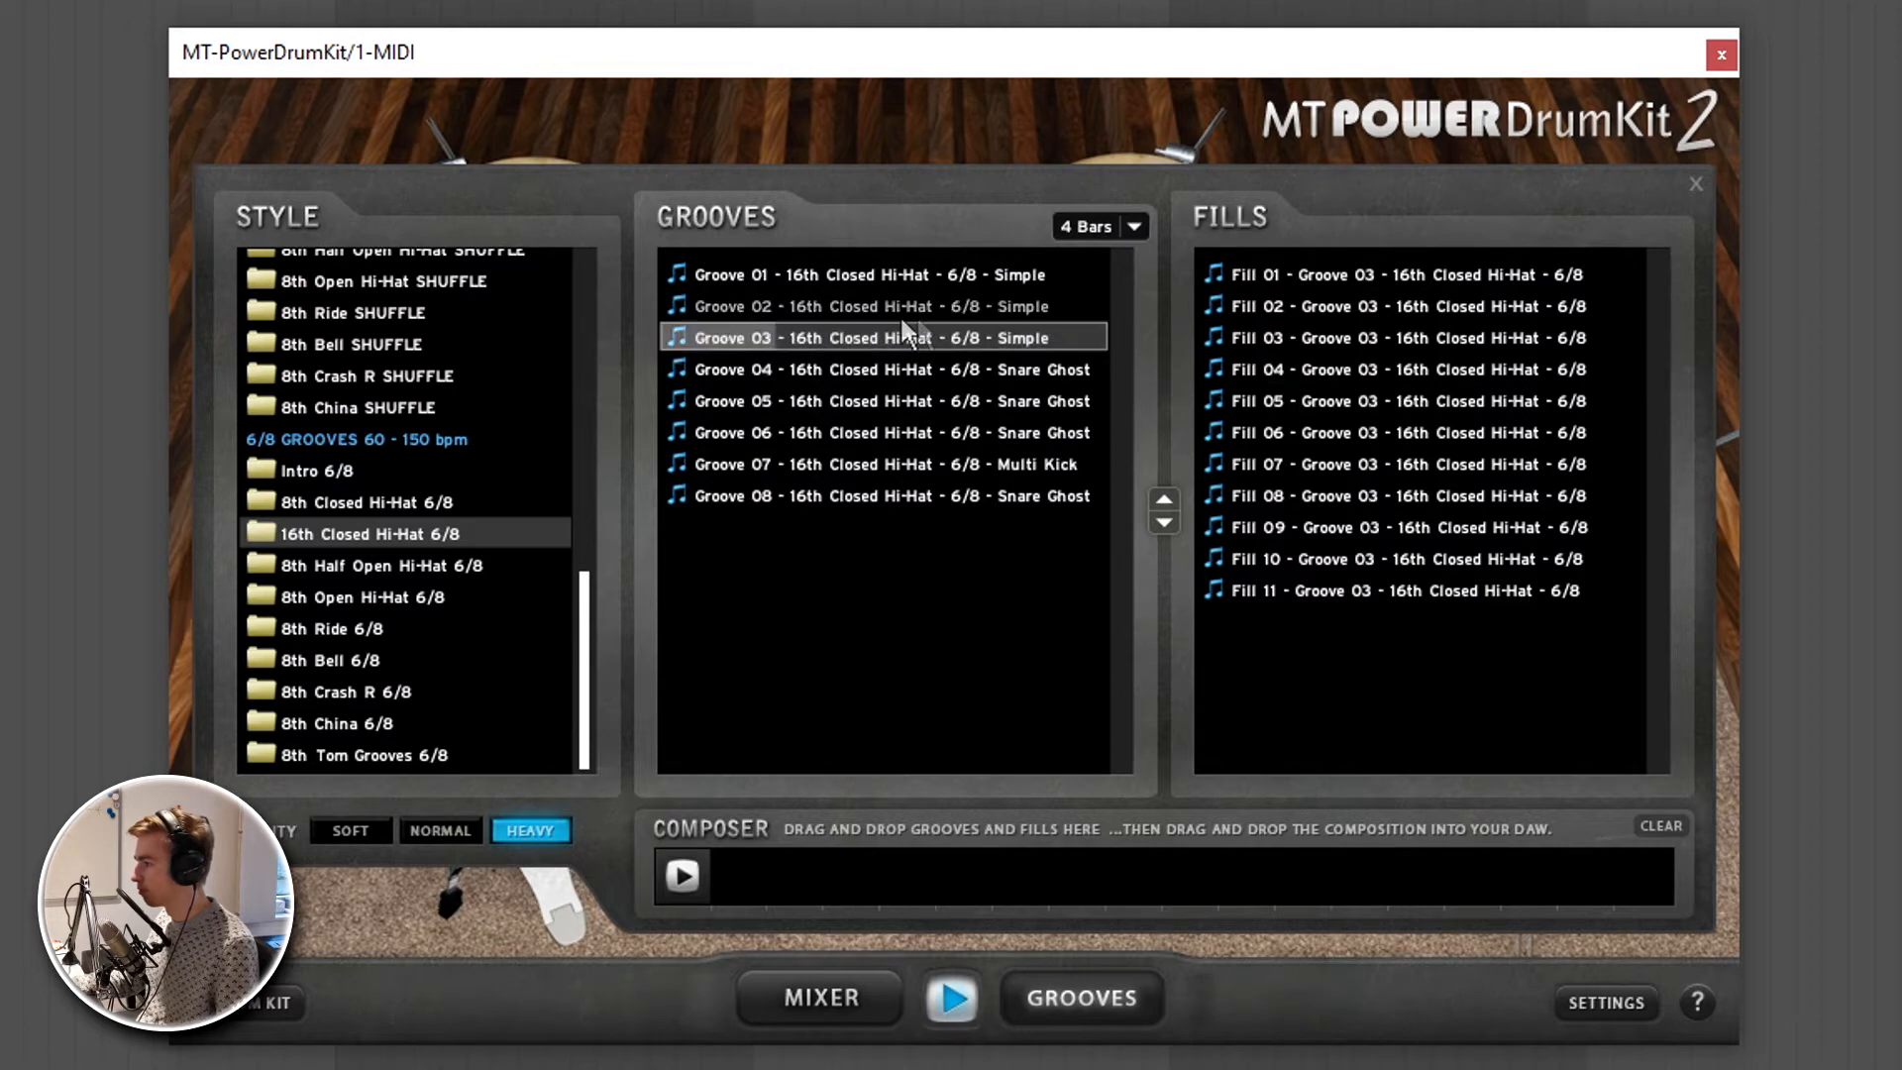
pyautogui.click(988, 272)
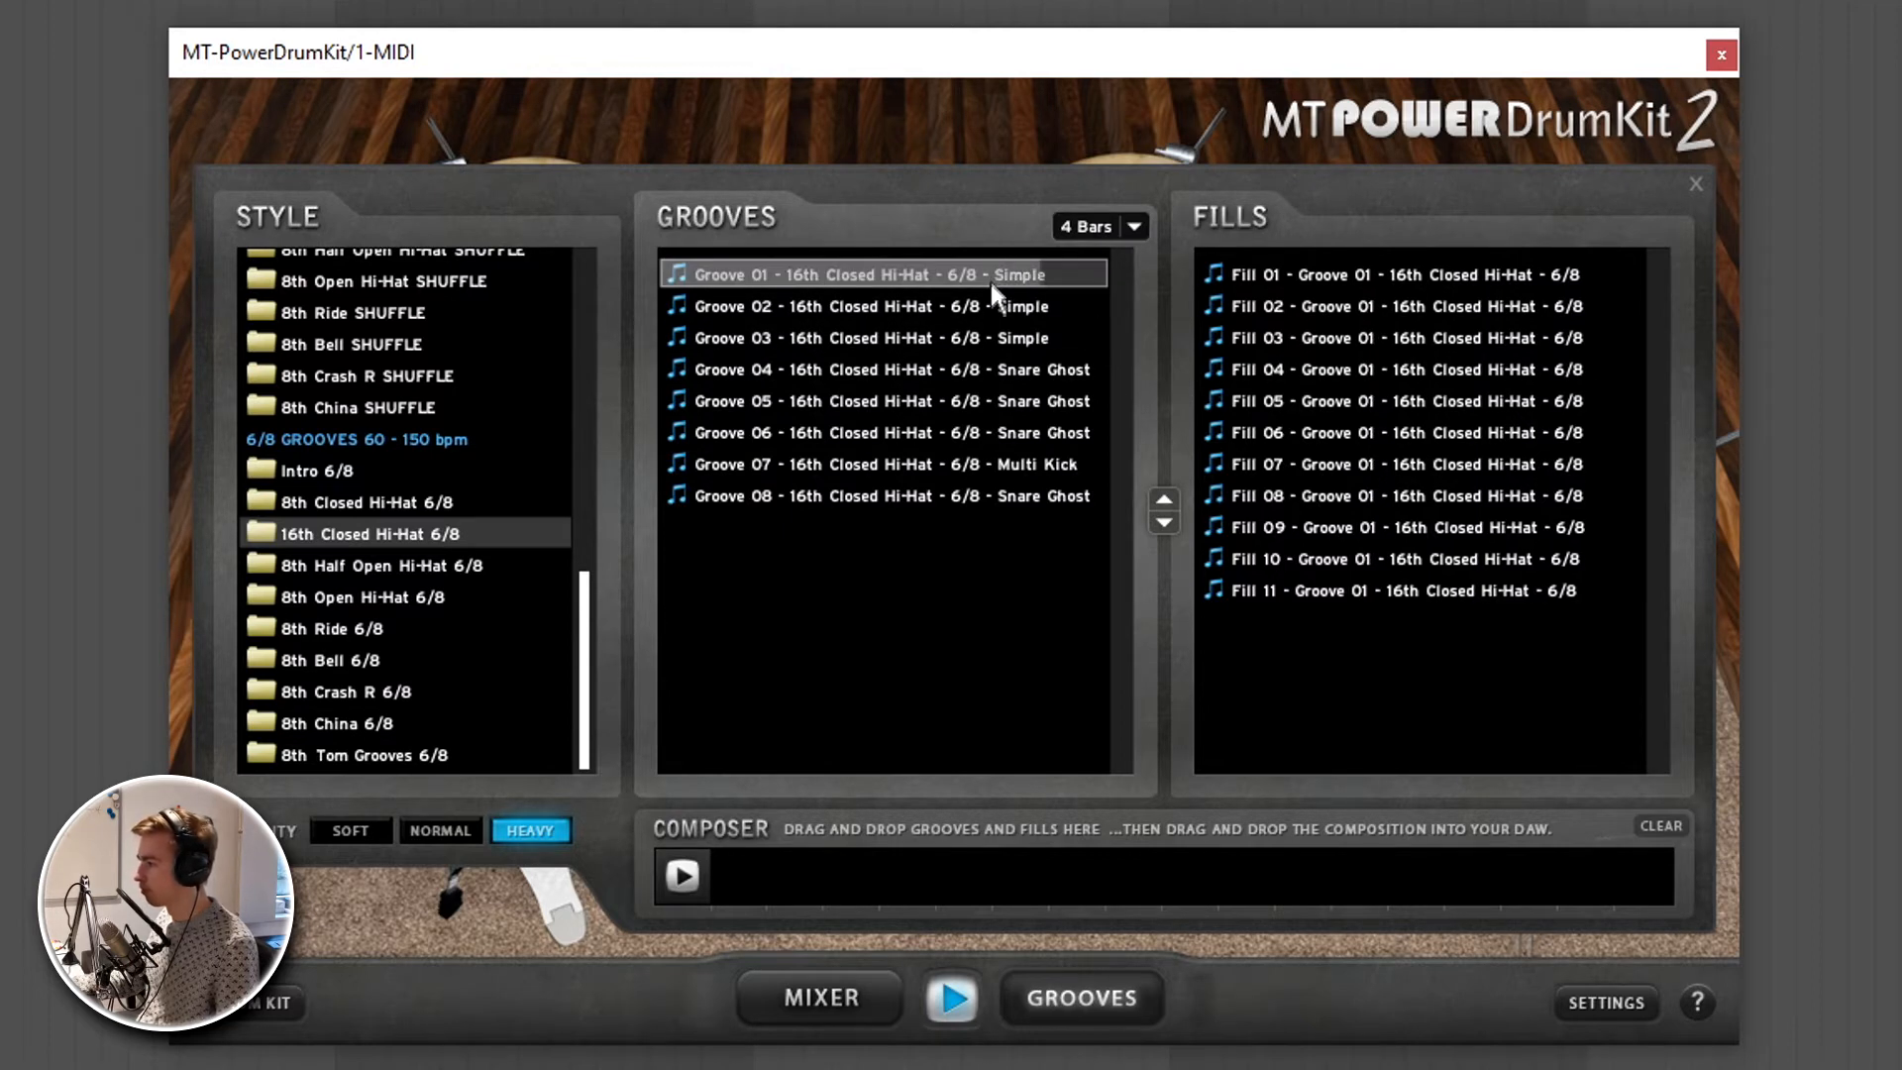
pyautogui.click(999, 302)
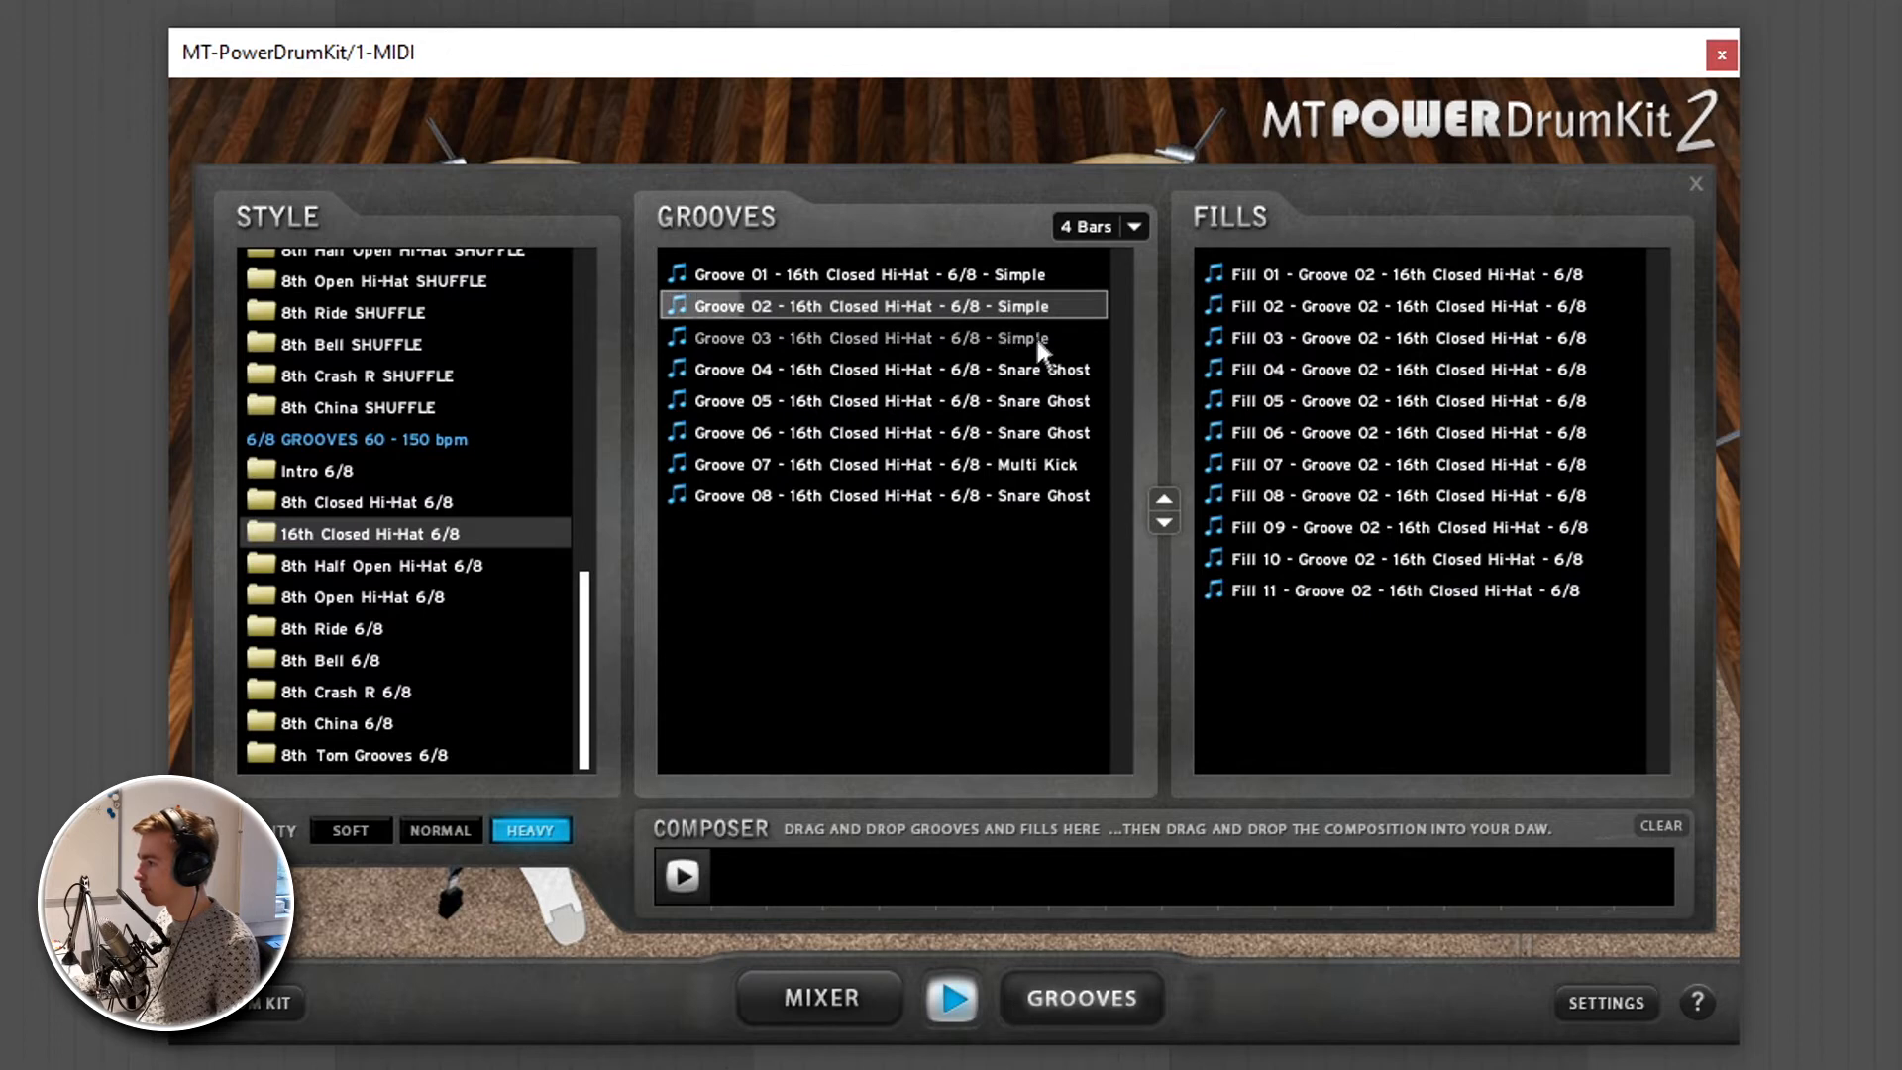
pyautogui.click(1010, 490)
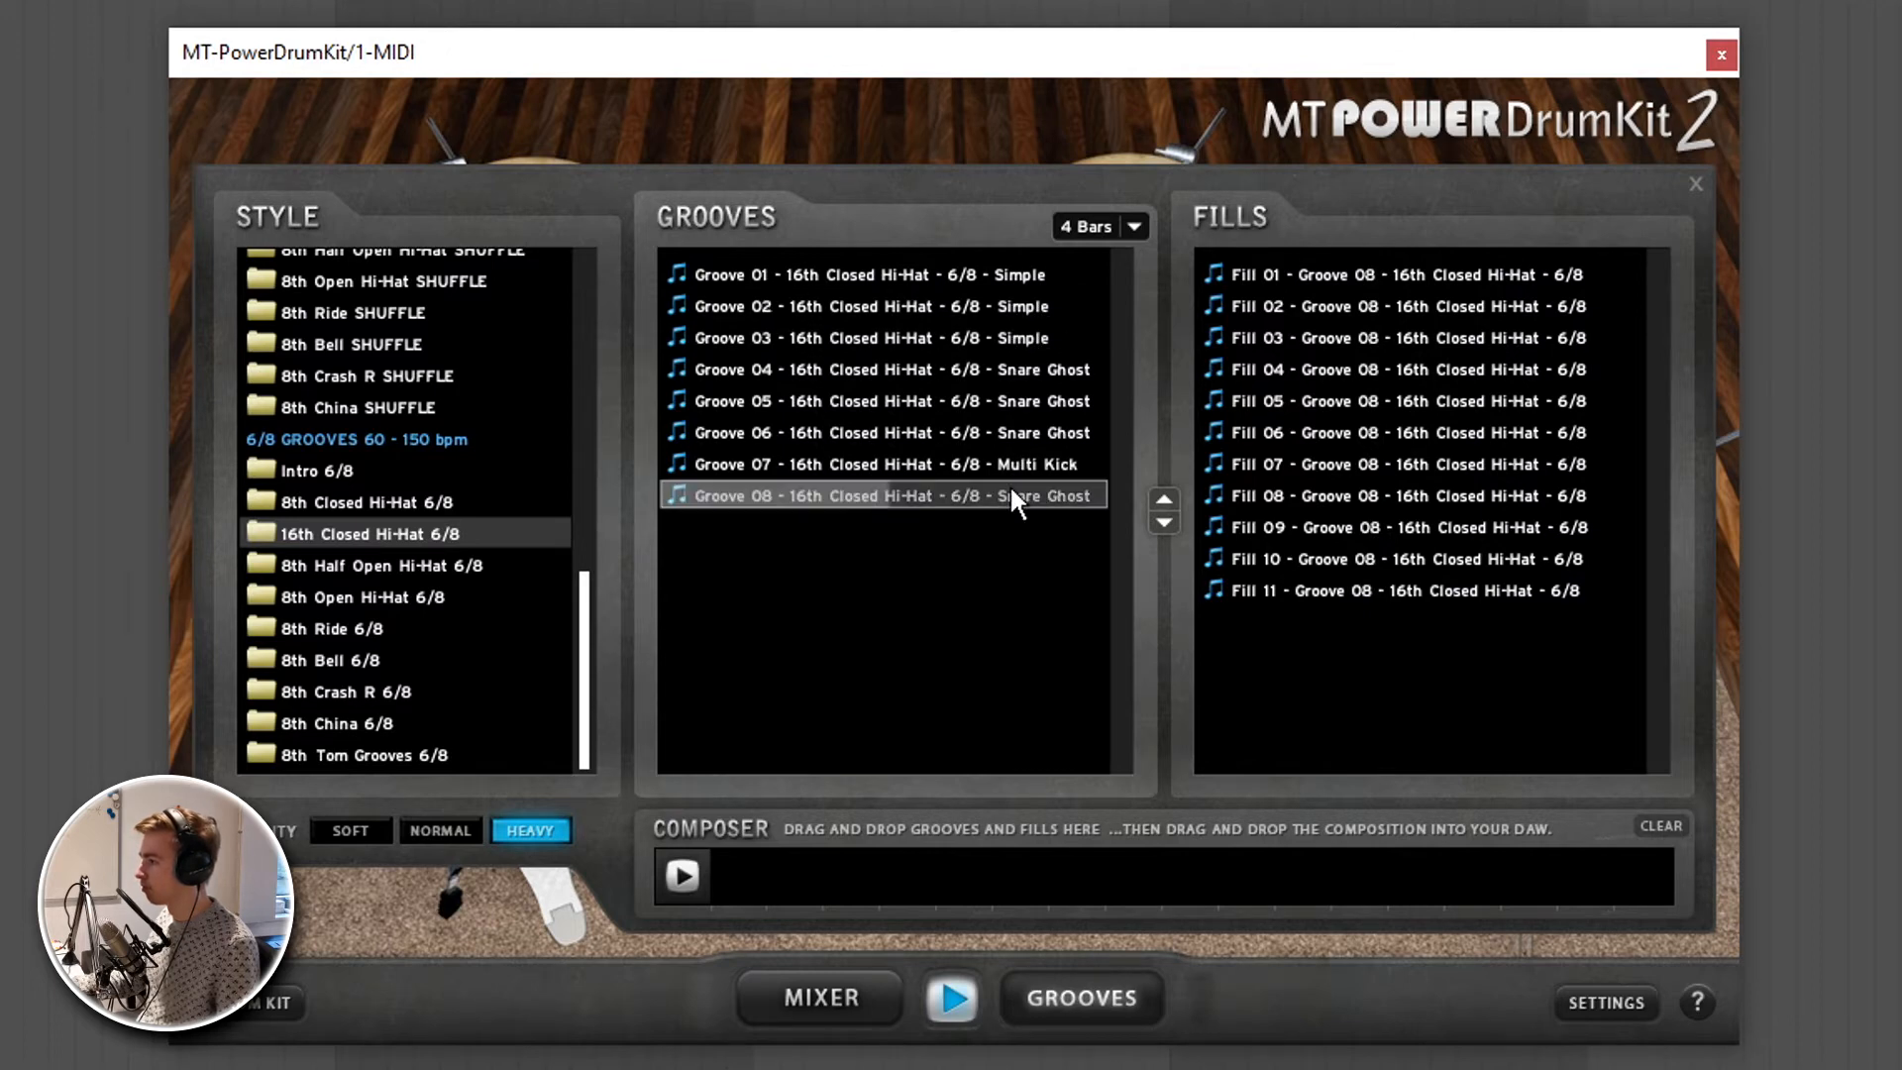
pyautogui.click(1347, 369)
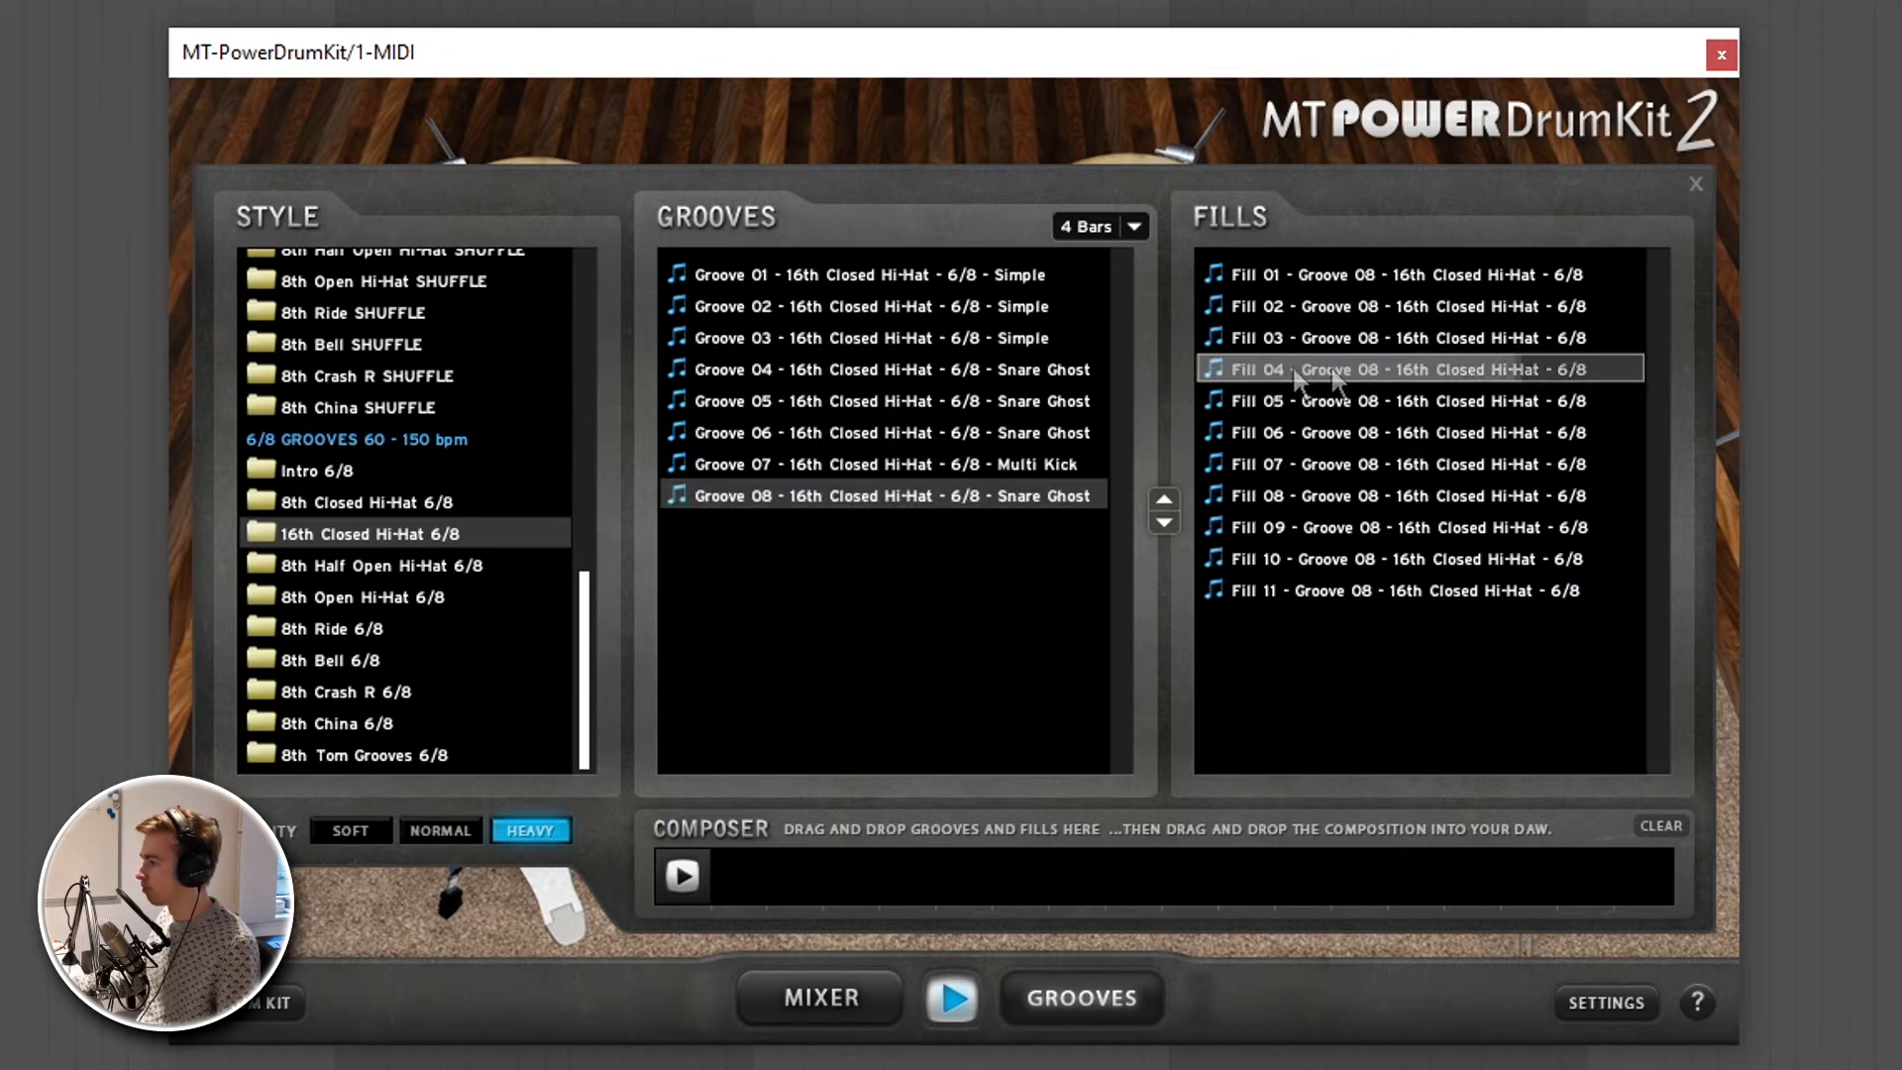
pyautogui.click(970, 307)
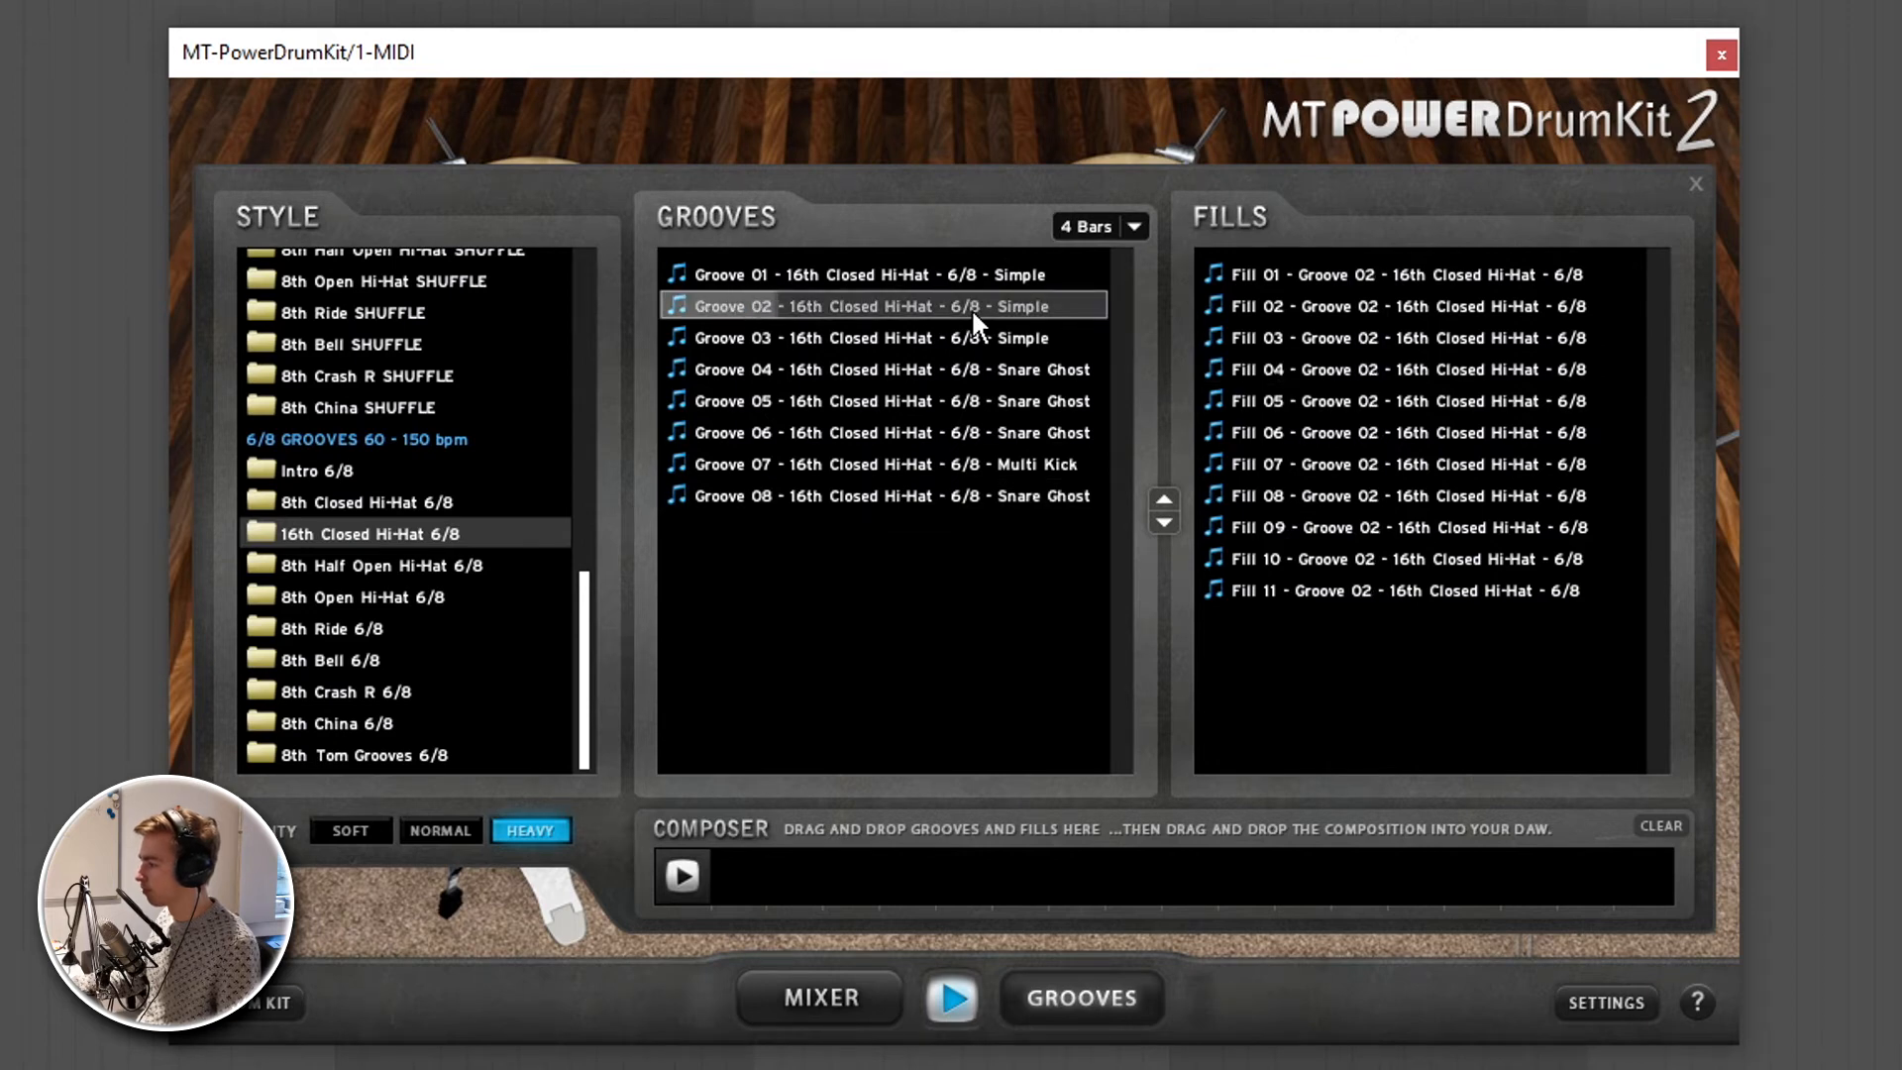
pyautogui.click(943, 998)
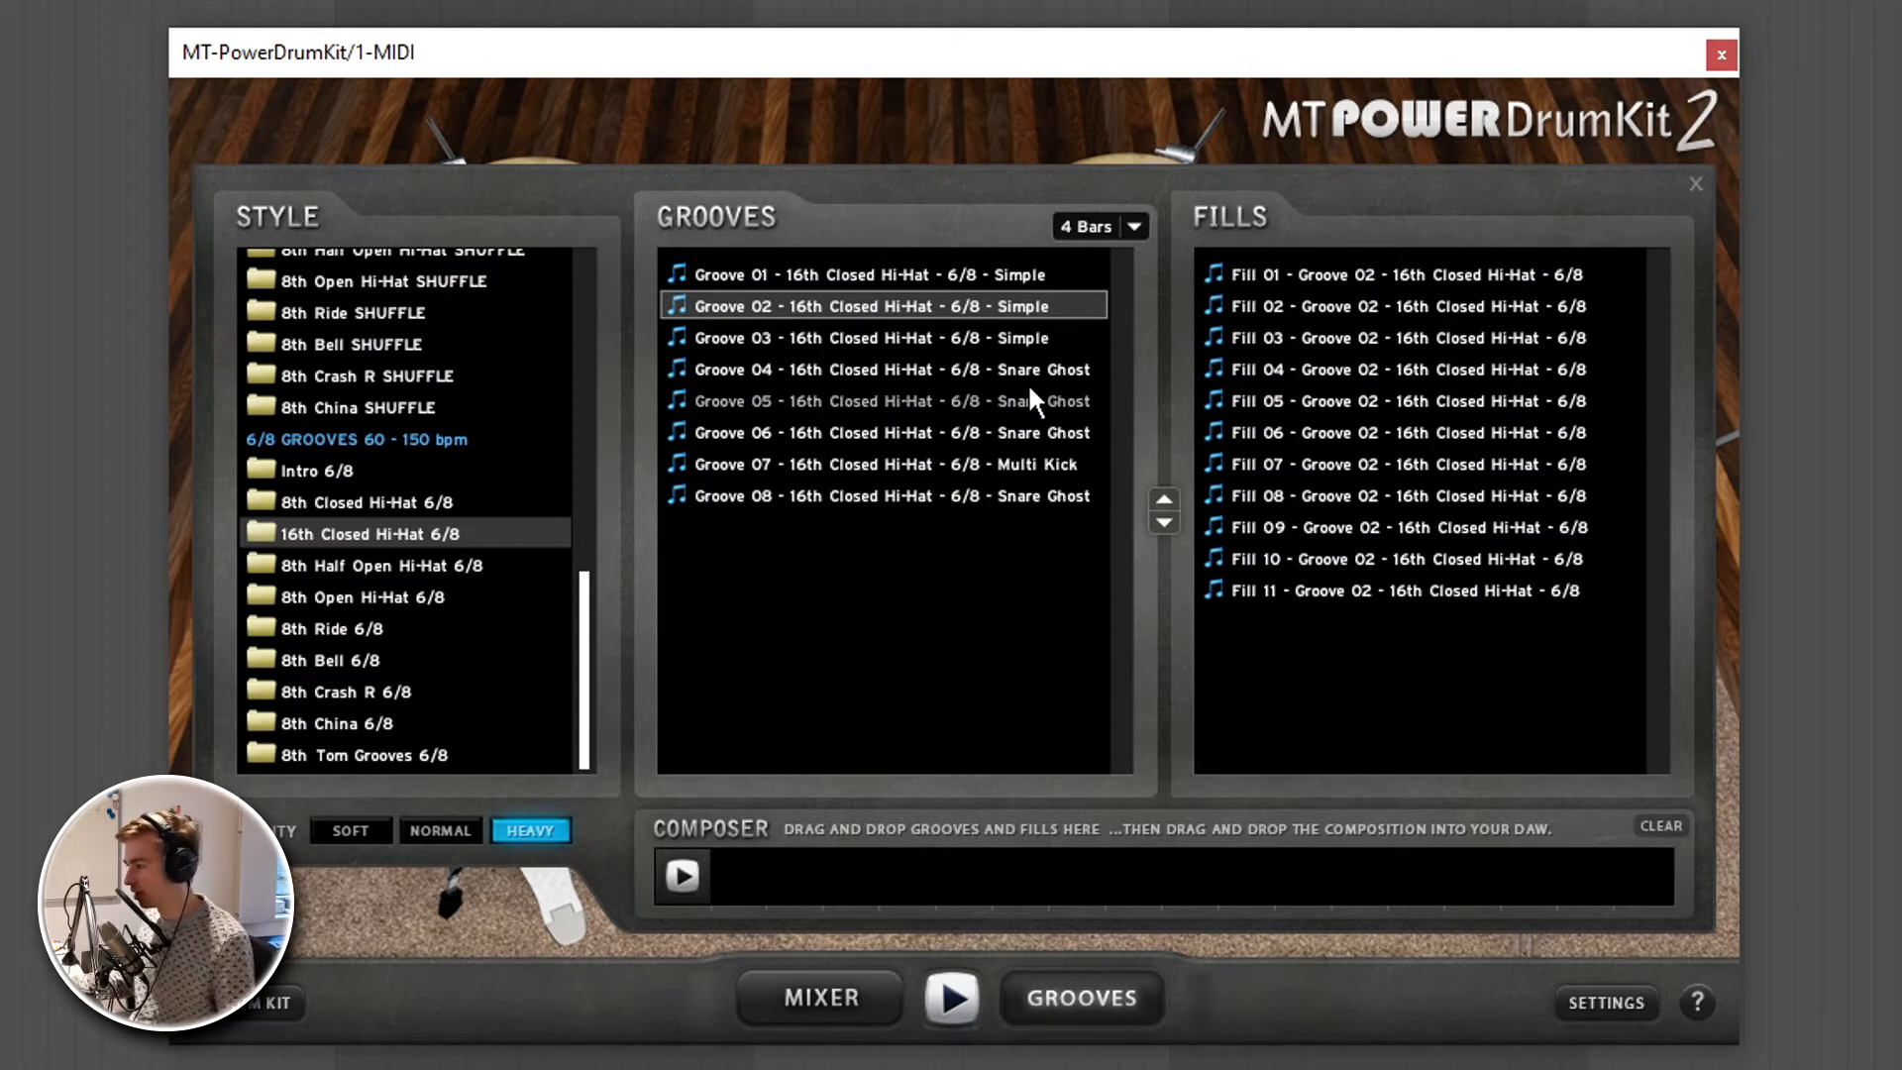
# - Add Groove 01 and Groove 04 of the 16th Closed Hi-Hat 6/8 style to the composer at four bars each
pyautogui.moveTo(1026, 382); pyautogui.dragTo(654, 881)
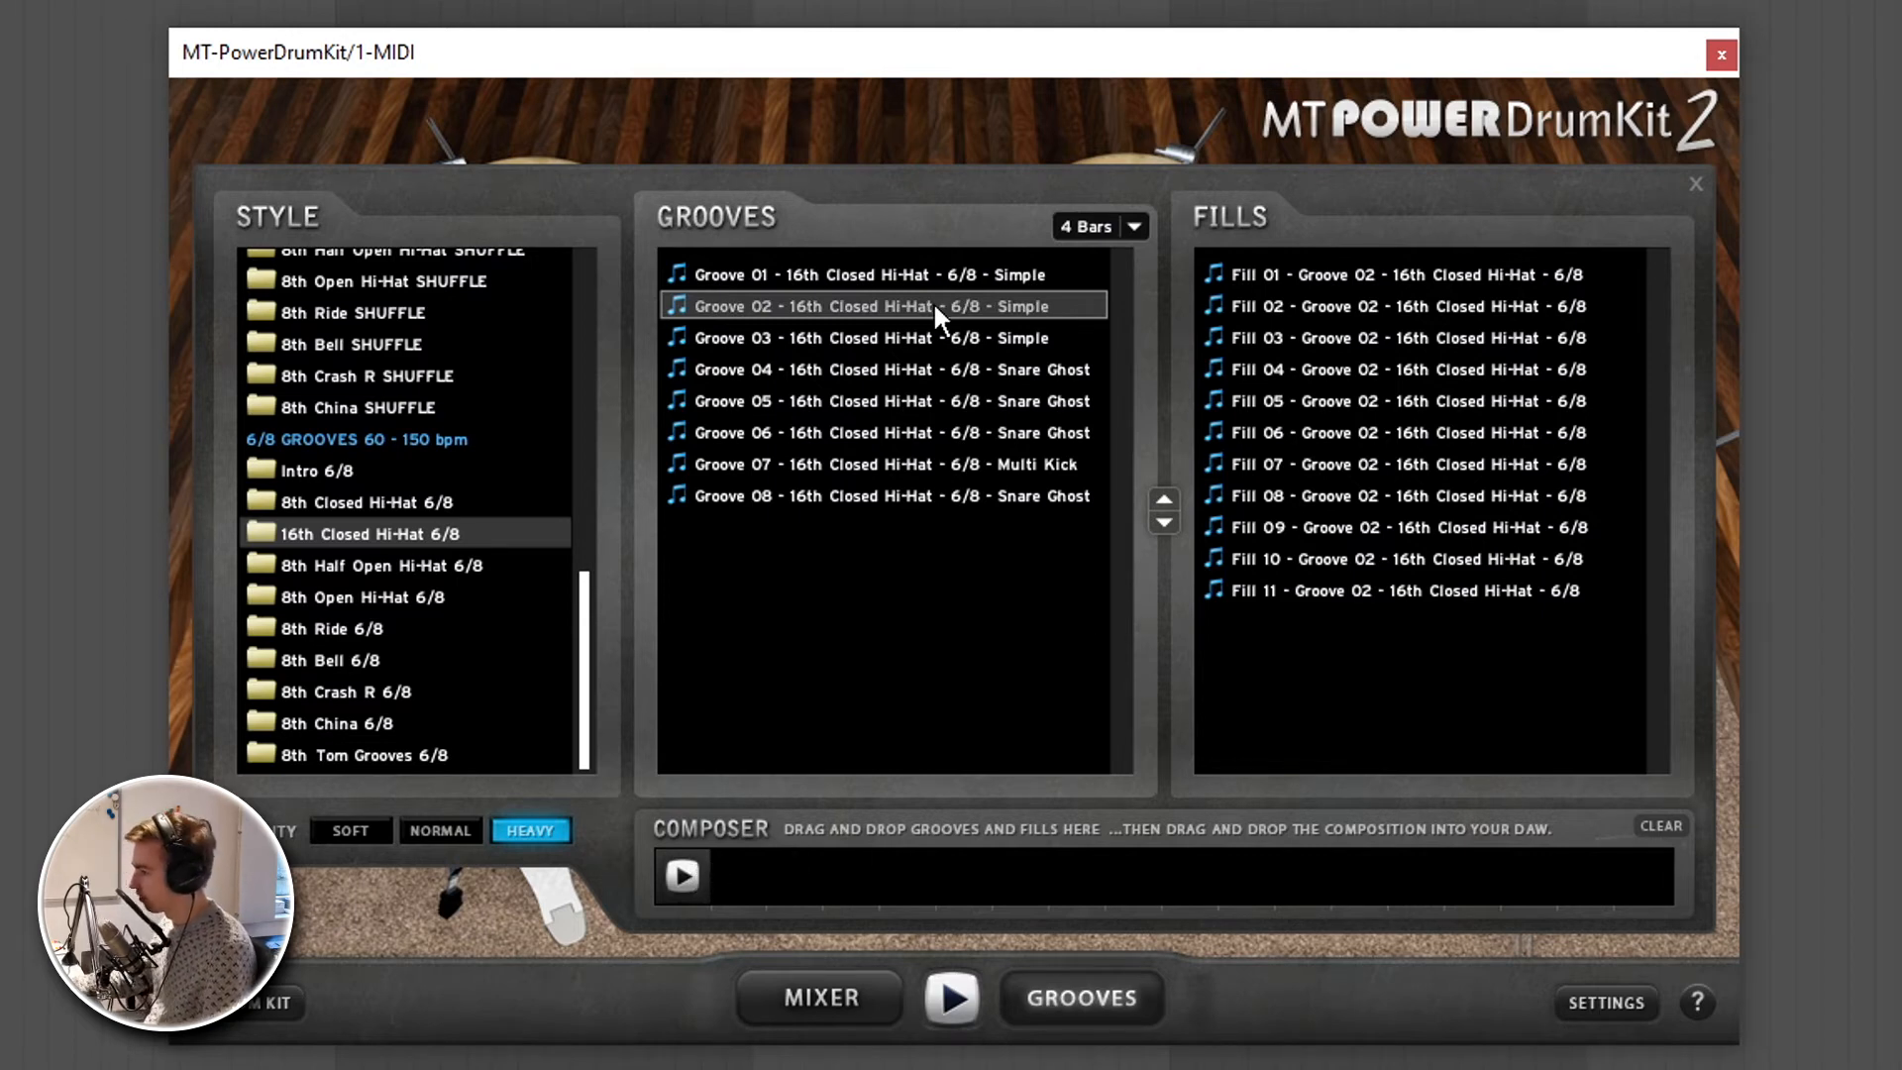
pyautogui.moveTo(929, 267); pyautogui.dragTo(753, 877)
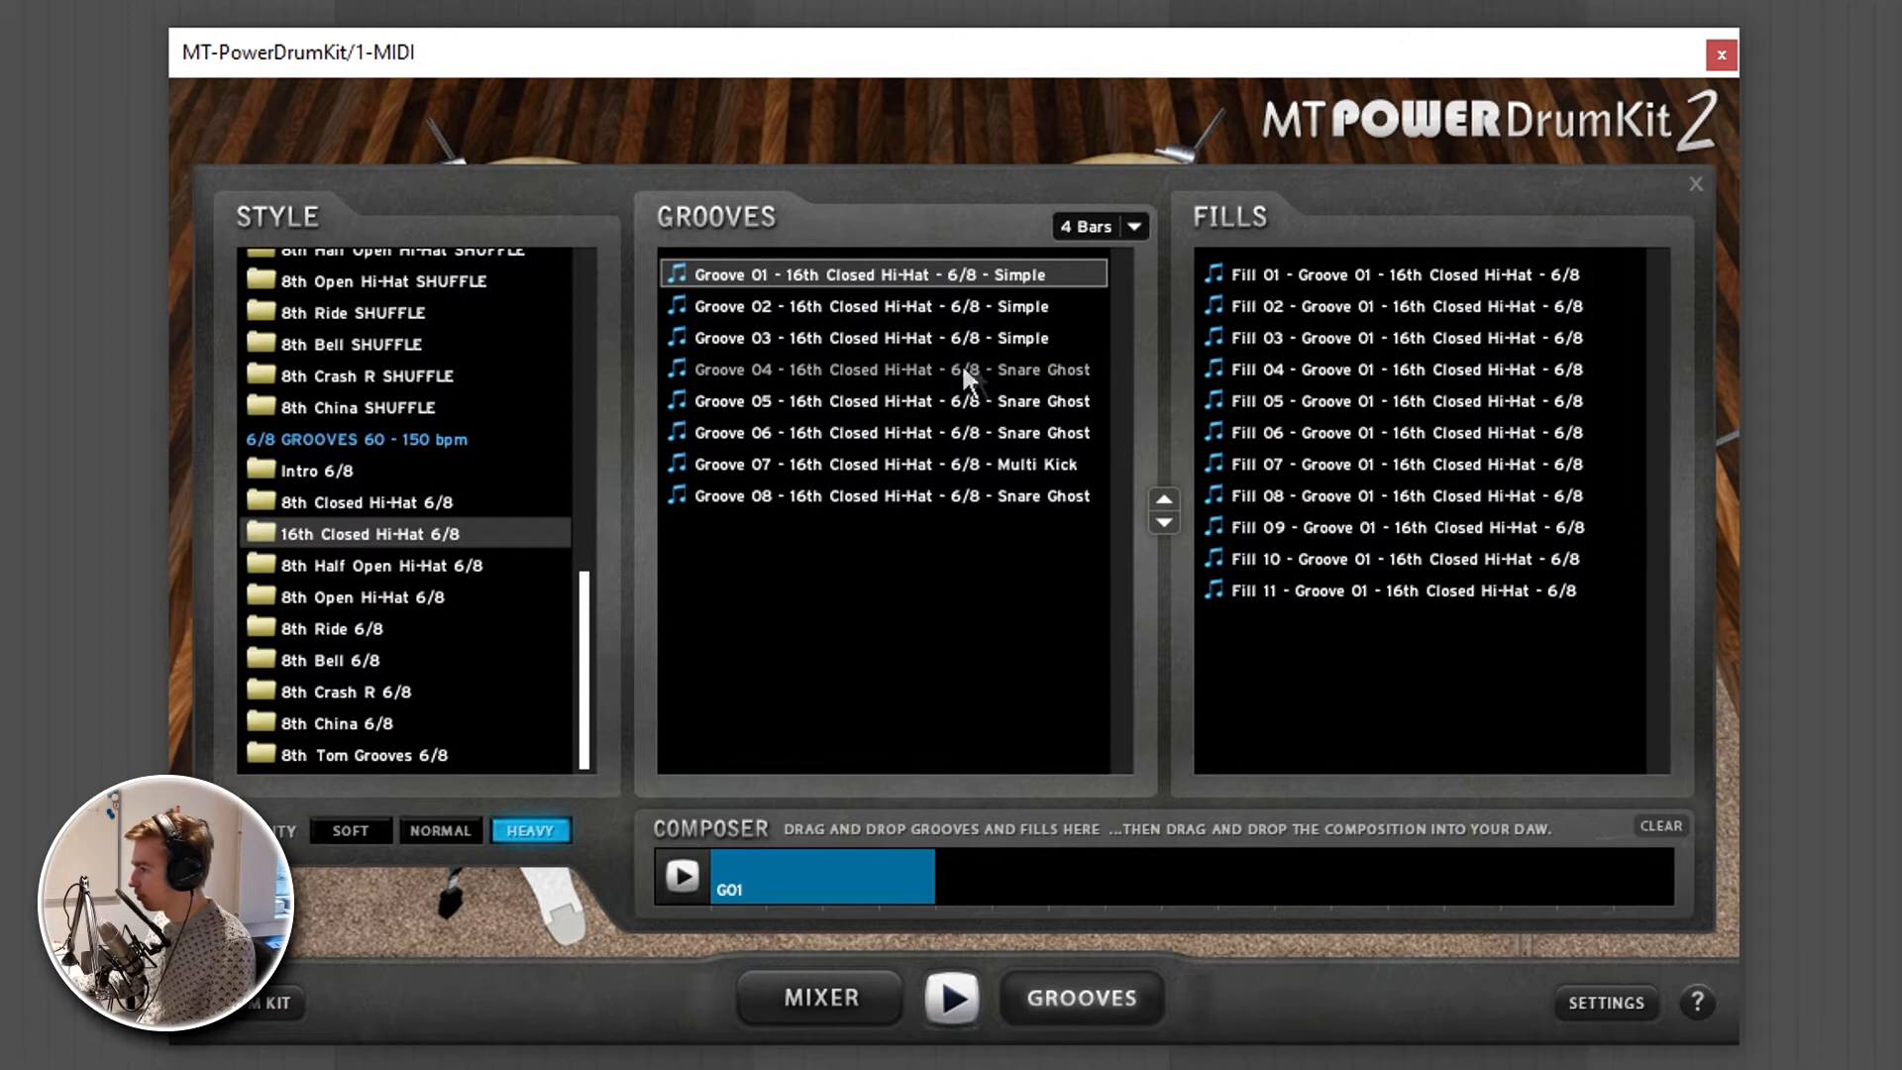
pyautogui.moveTo(949, 366); pyautogui.dragTo(974, 875)
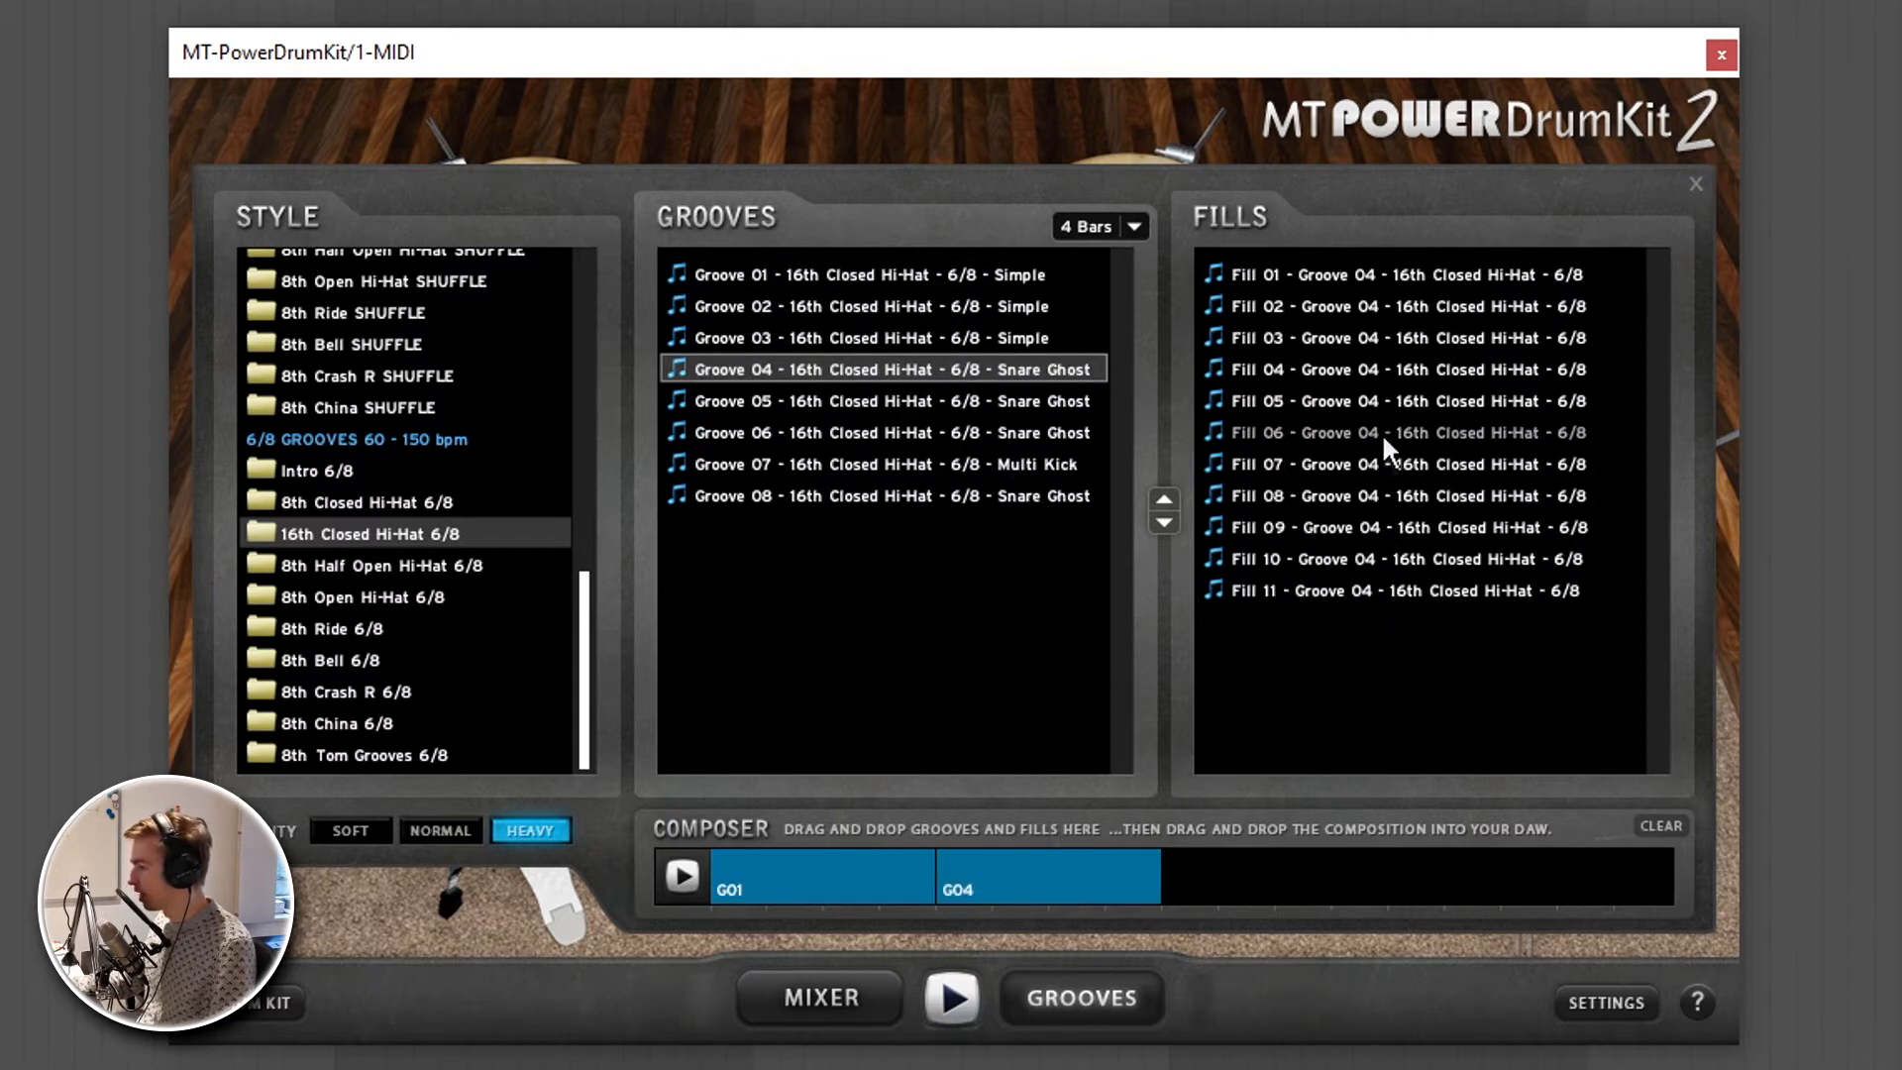
# - Replace the four-bar Groove 04 in the composer with a 3-bar version and append its Fill 01
pyautogui.click(1422, 270)
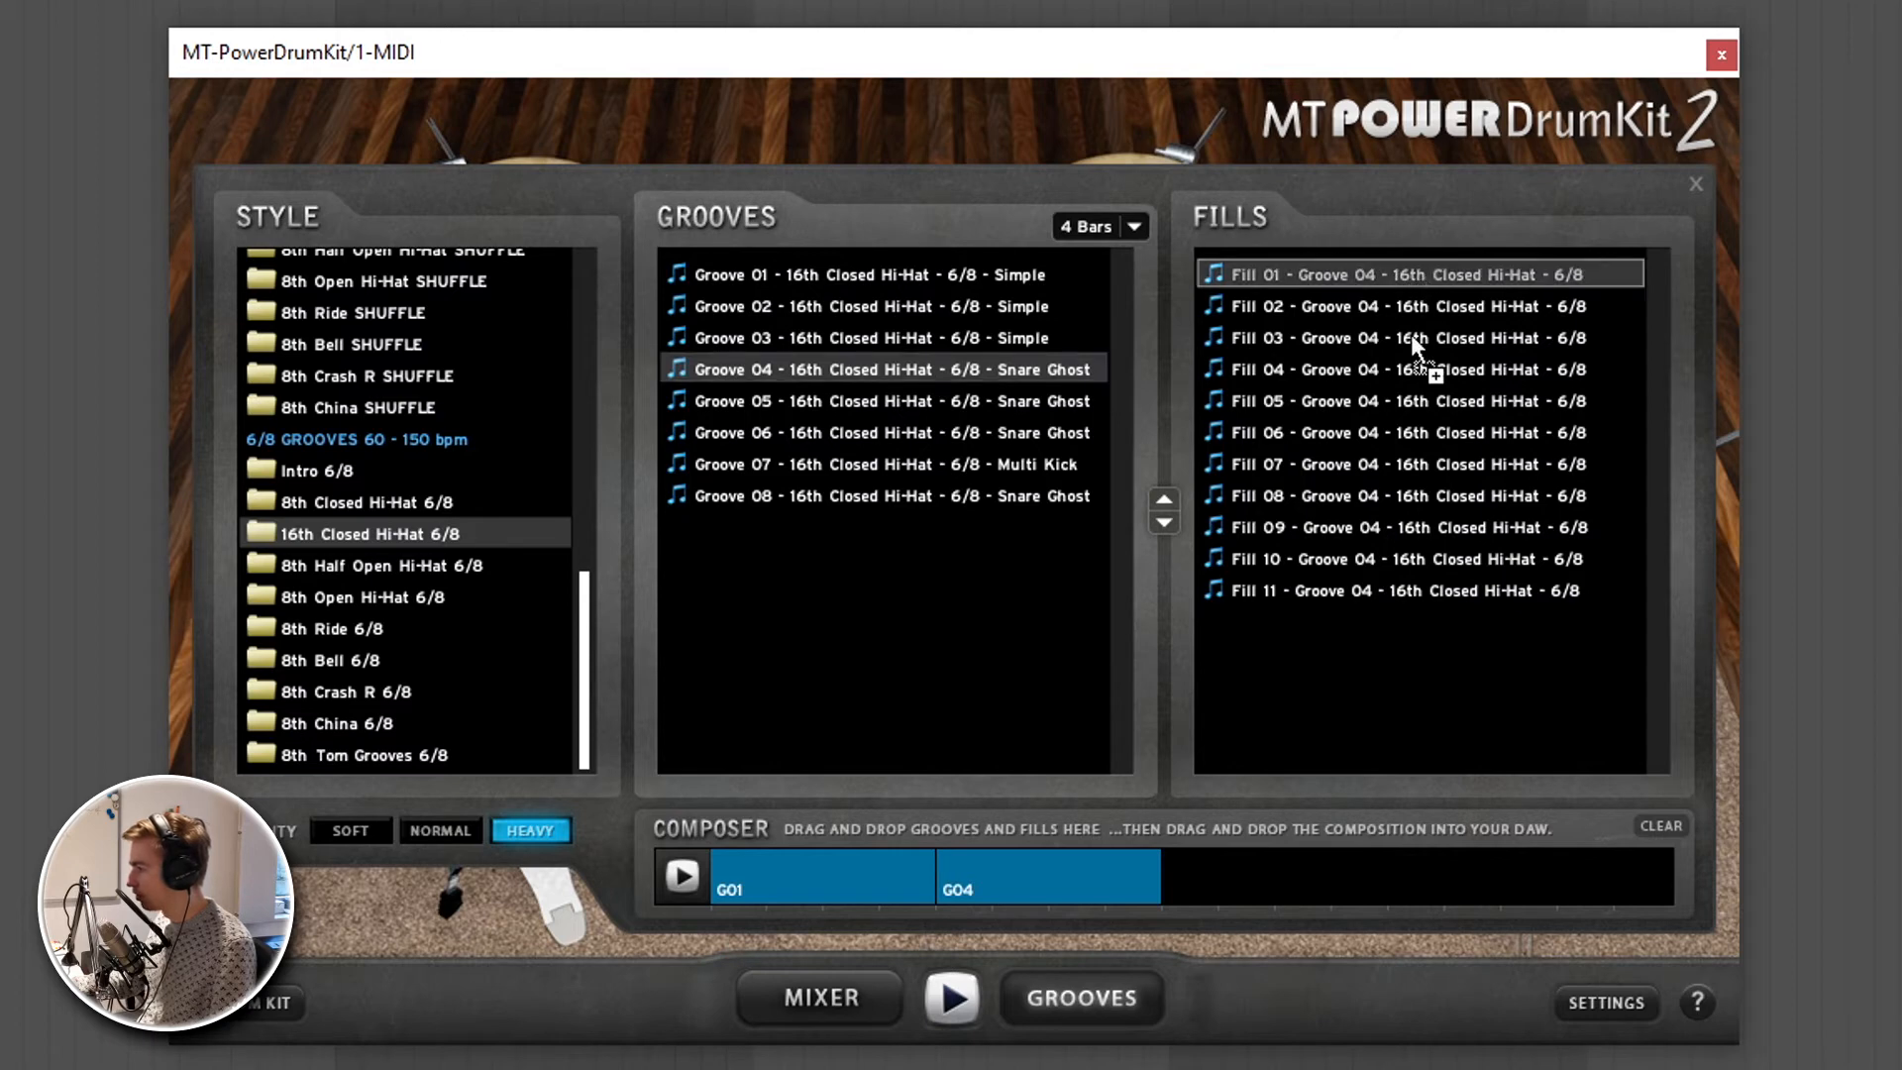
pyautogui.moveTo(1353, 308); pyautogui.dragTo(1356, 283)
pyautogui.click(1135, 227)
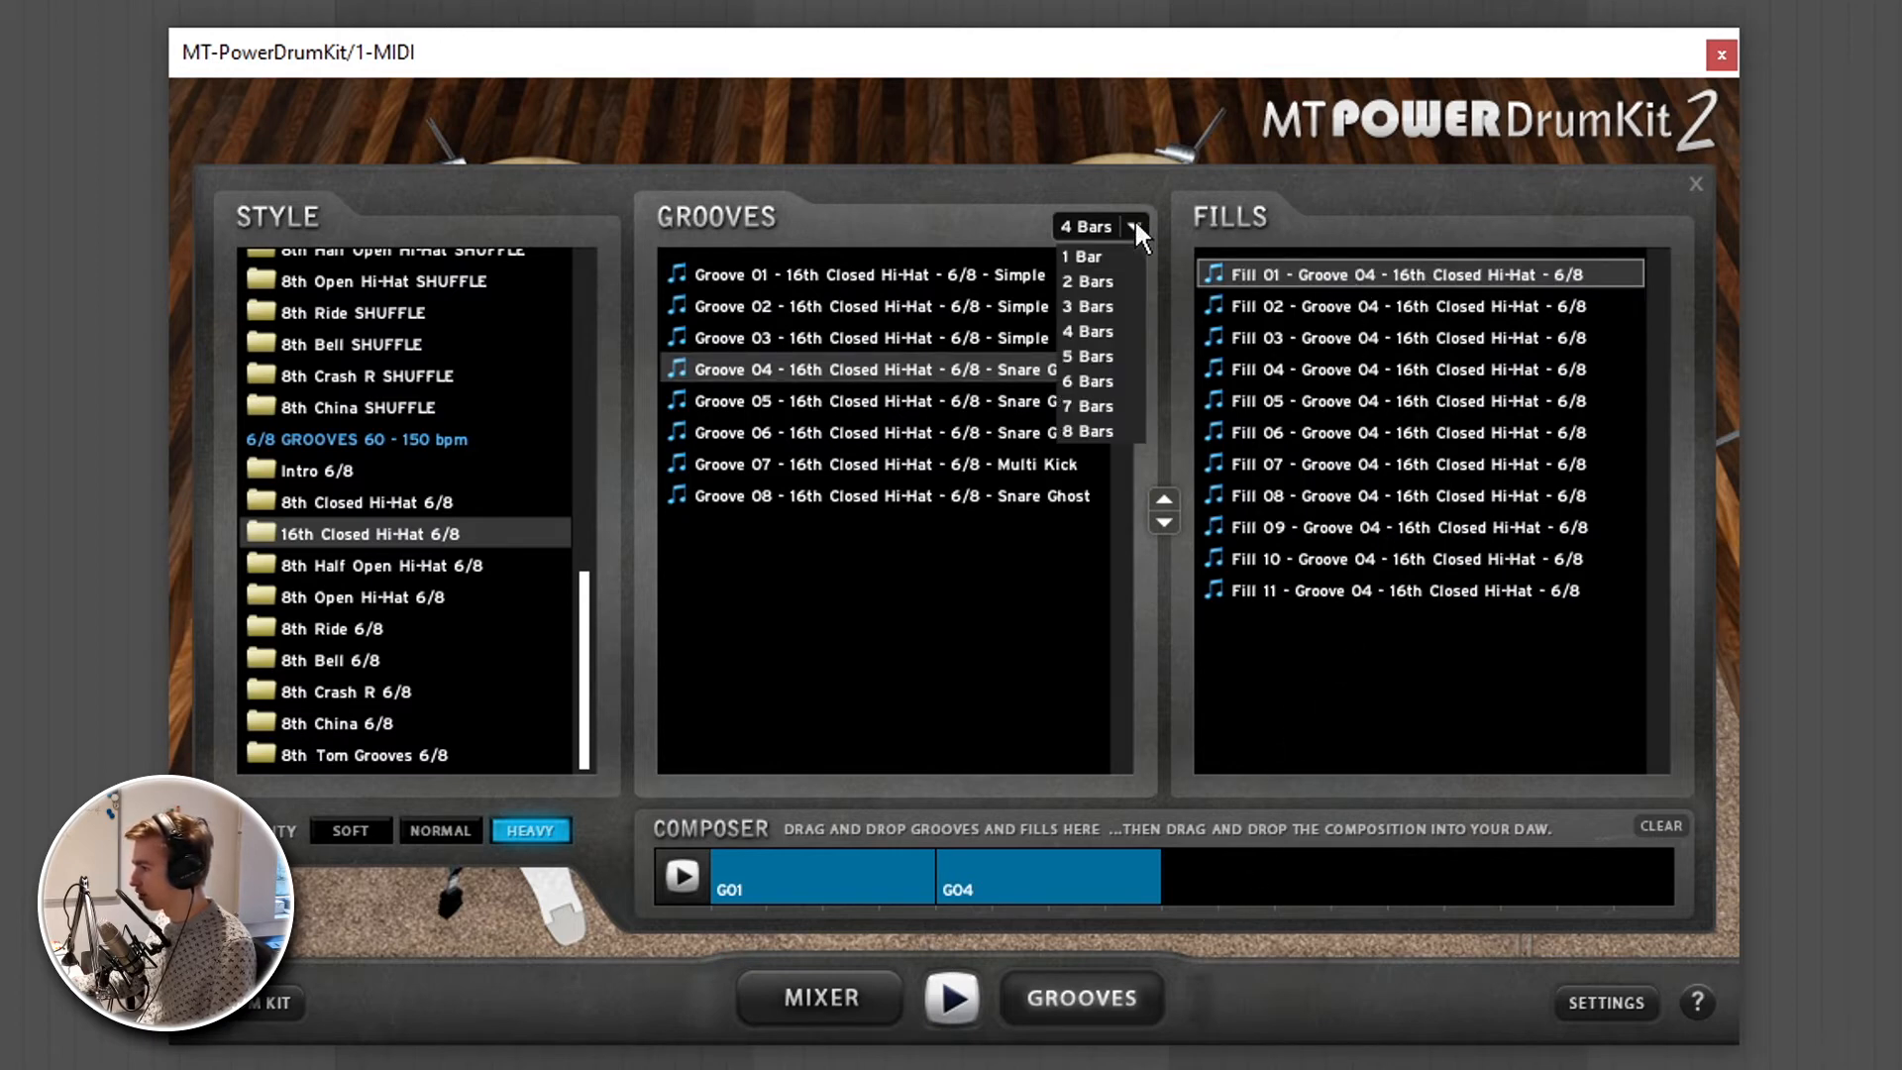
pyautogui.click(1105, 309)
pyautogui.moveTo(1075, 368); pyautogui.dragTo(991, 873)
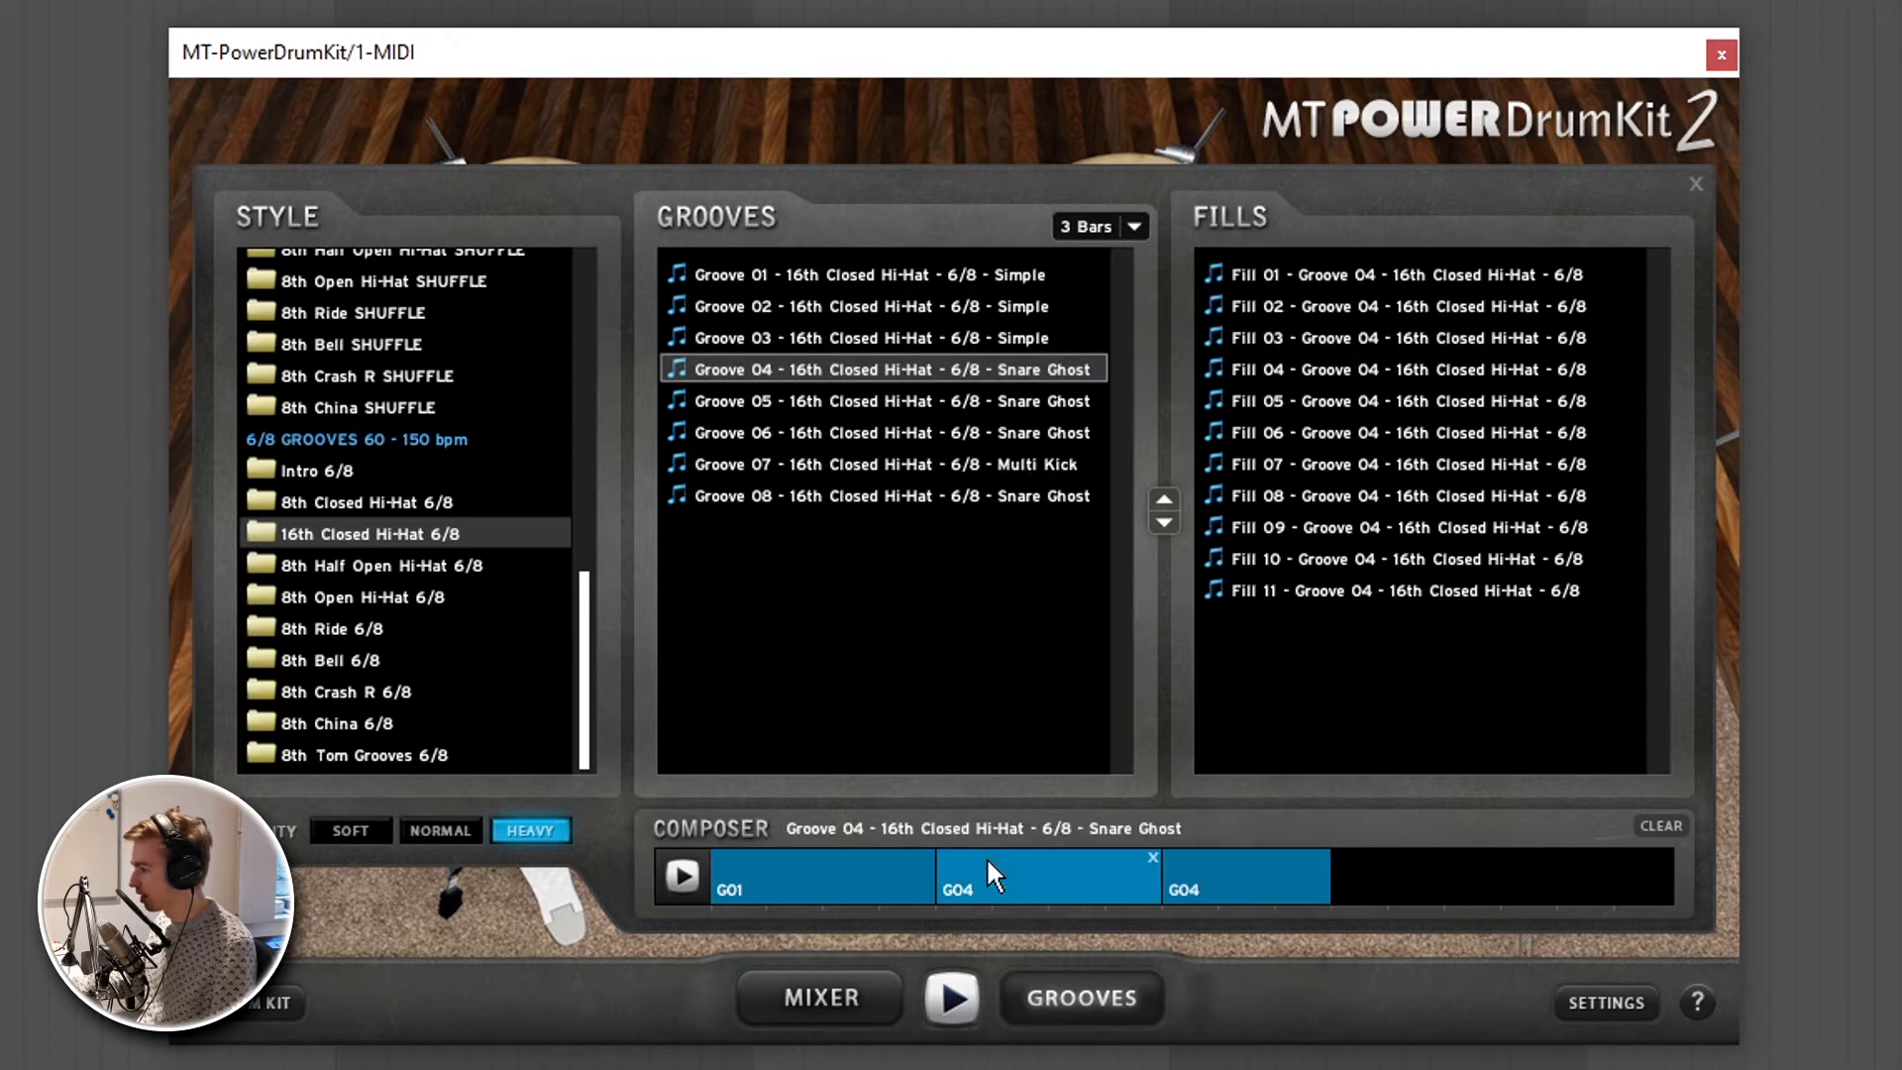
pyautogui.click(1154, 856)
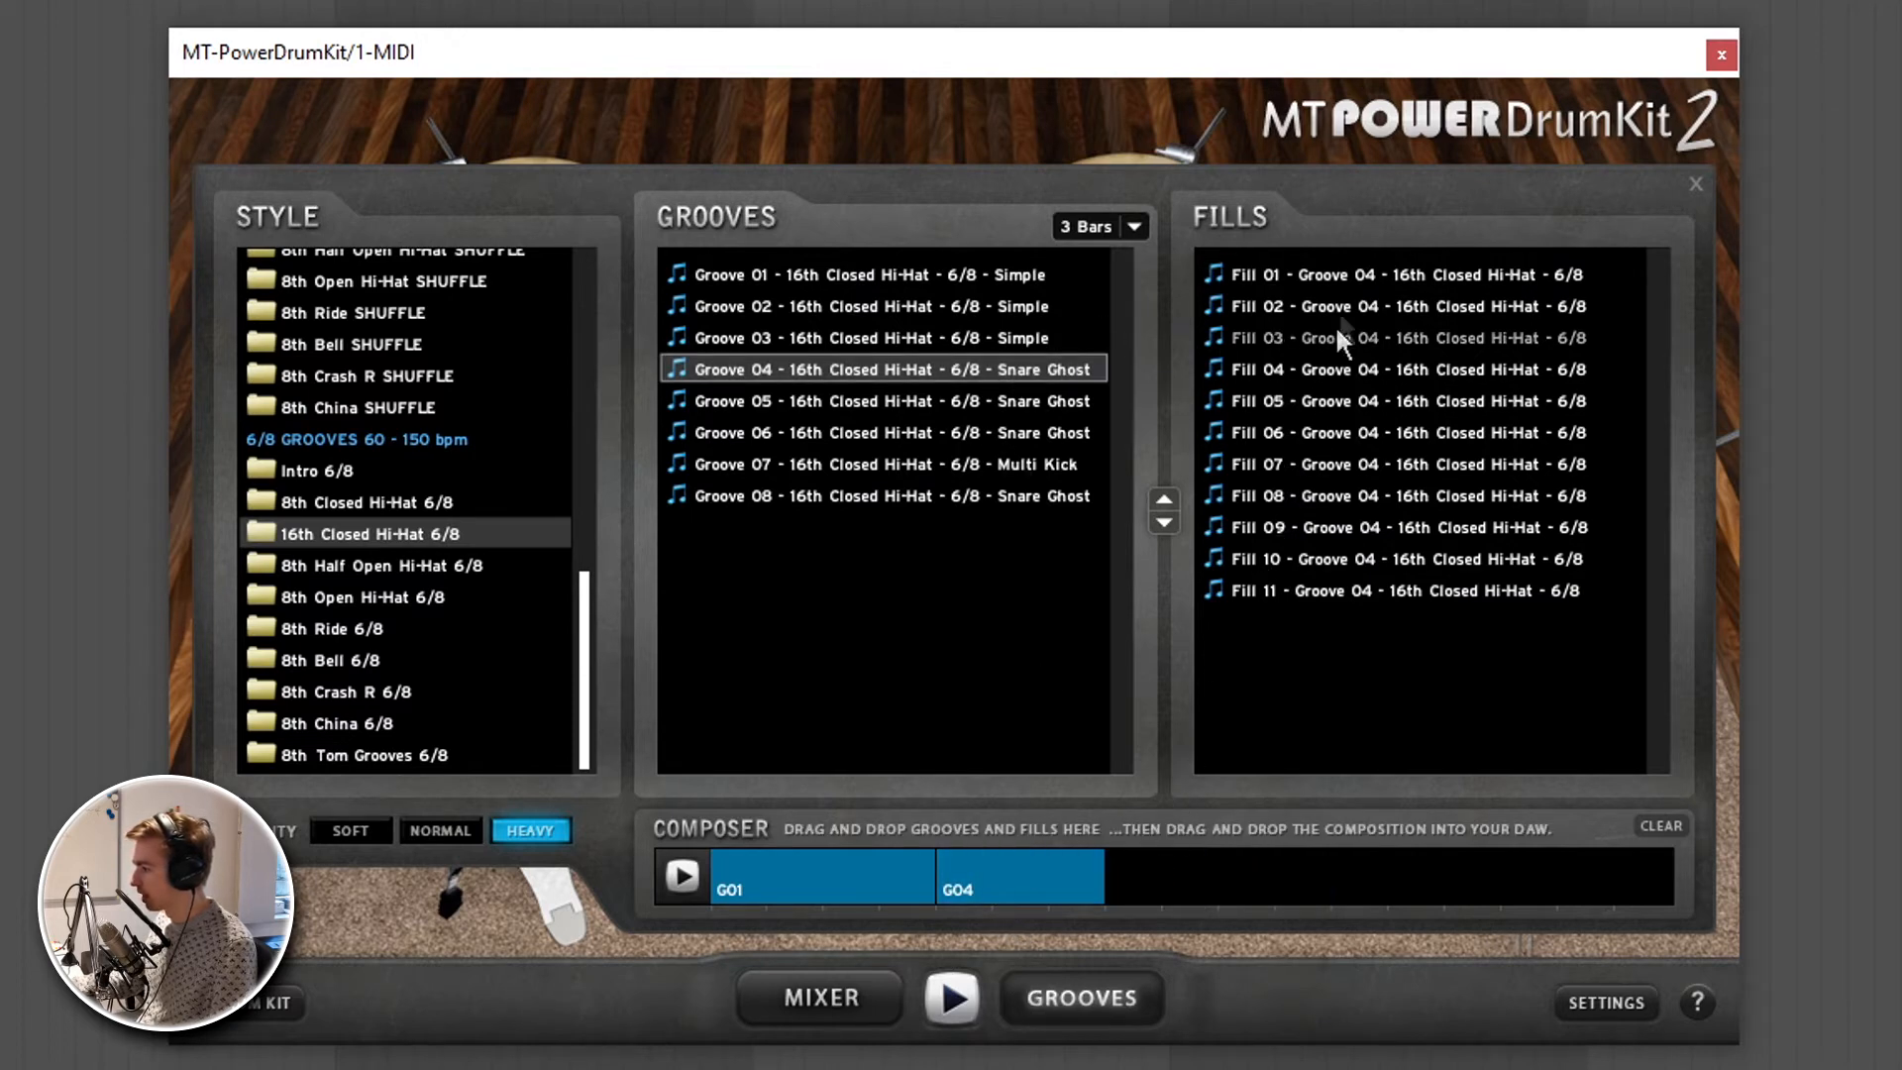
pyautogui.moveTo(1380, 269); pyautogui.dragTo(1139, 861)
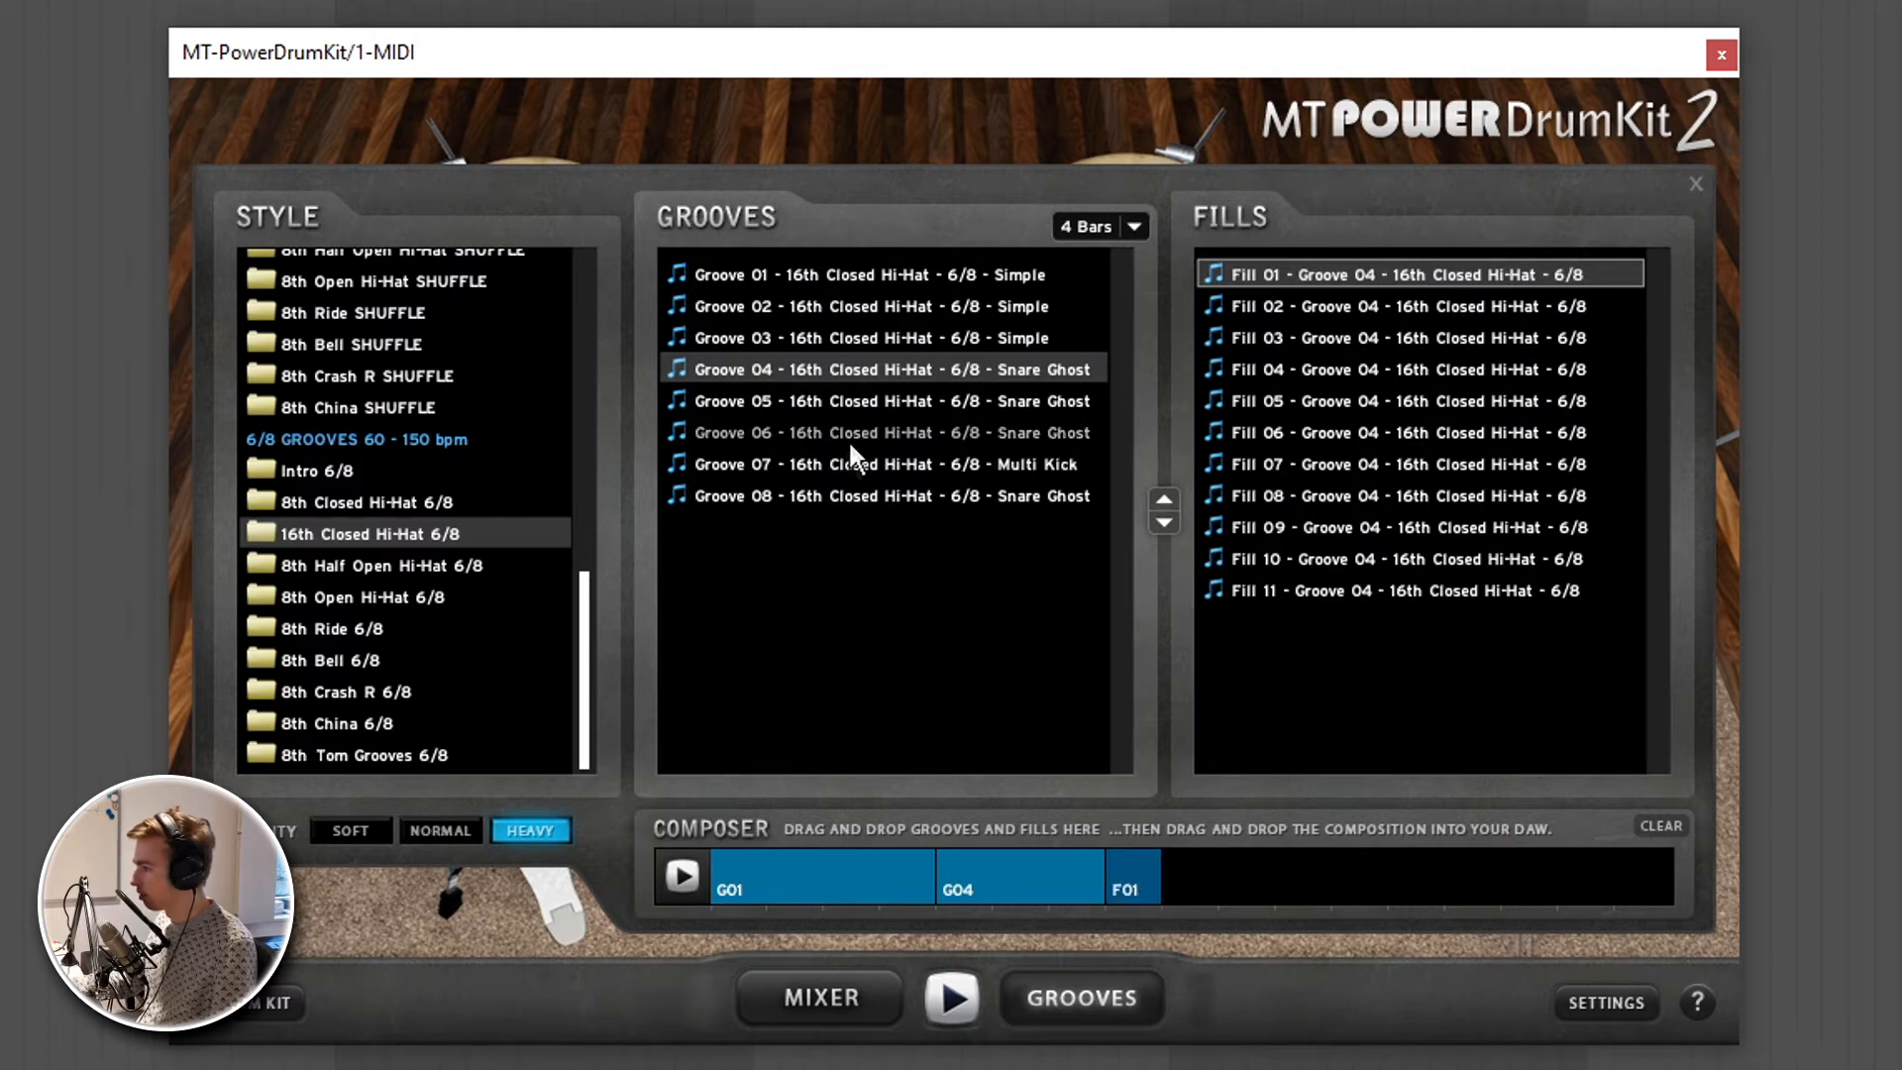
# - Append Groove 01 and the Multi Kick Groove 07 to the end of the composition at four bars each
pyautogui.moveTo(897, 274); pyautogui.dragTo(1230, 851)
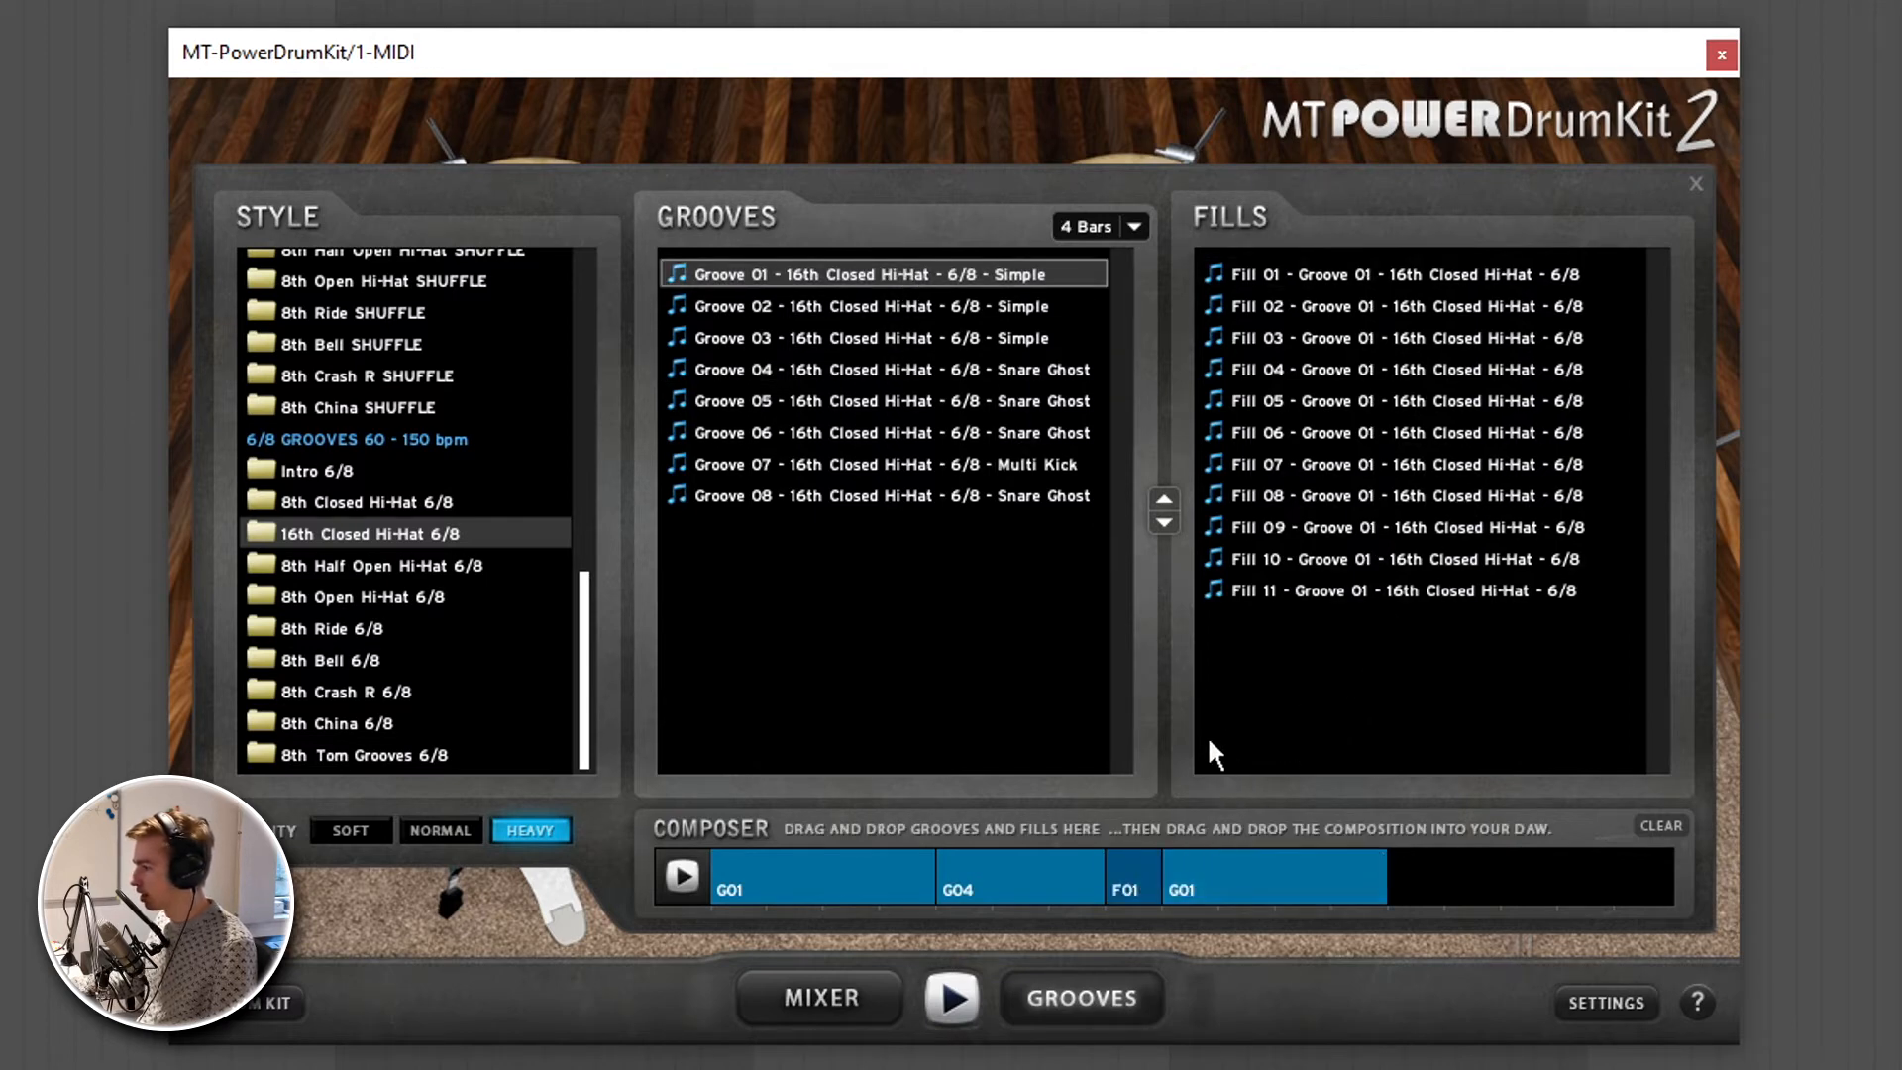
pyautogui.click(883, 462)
pyautogui.moveTo(1538, 801); pyautogui.dragTo(1488, 850)
# - Play the composition in the composer to audition it and stop playback
pyautogui.click(688, 874)
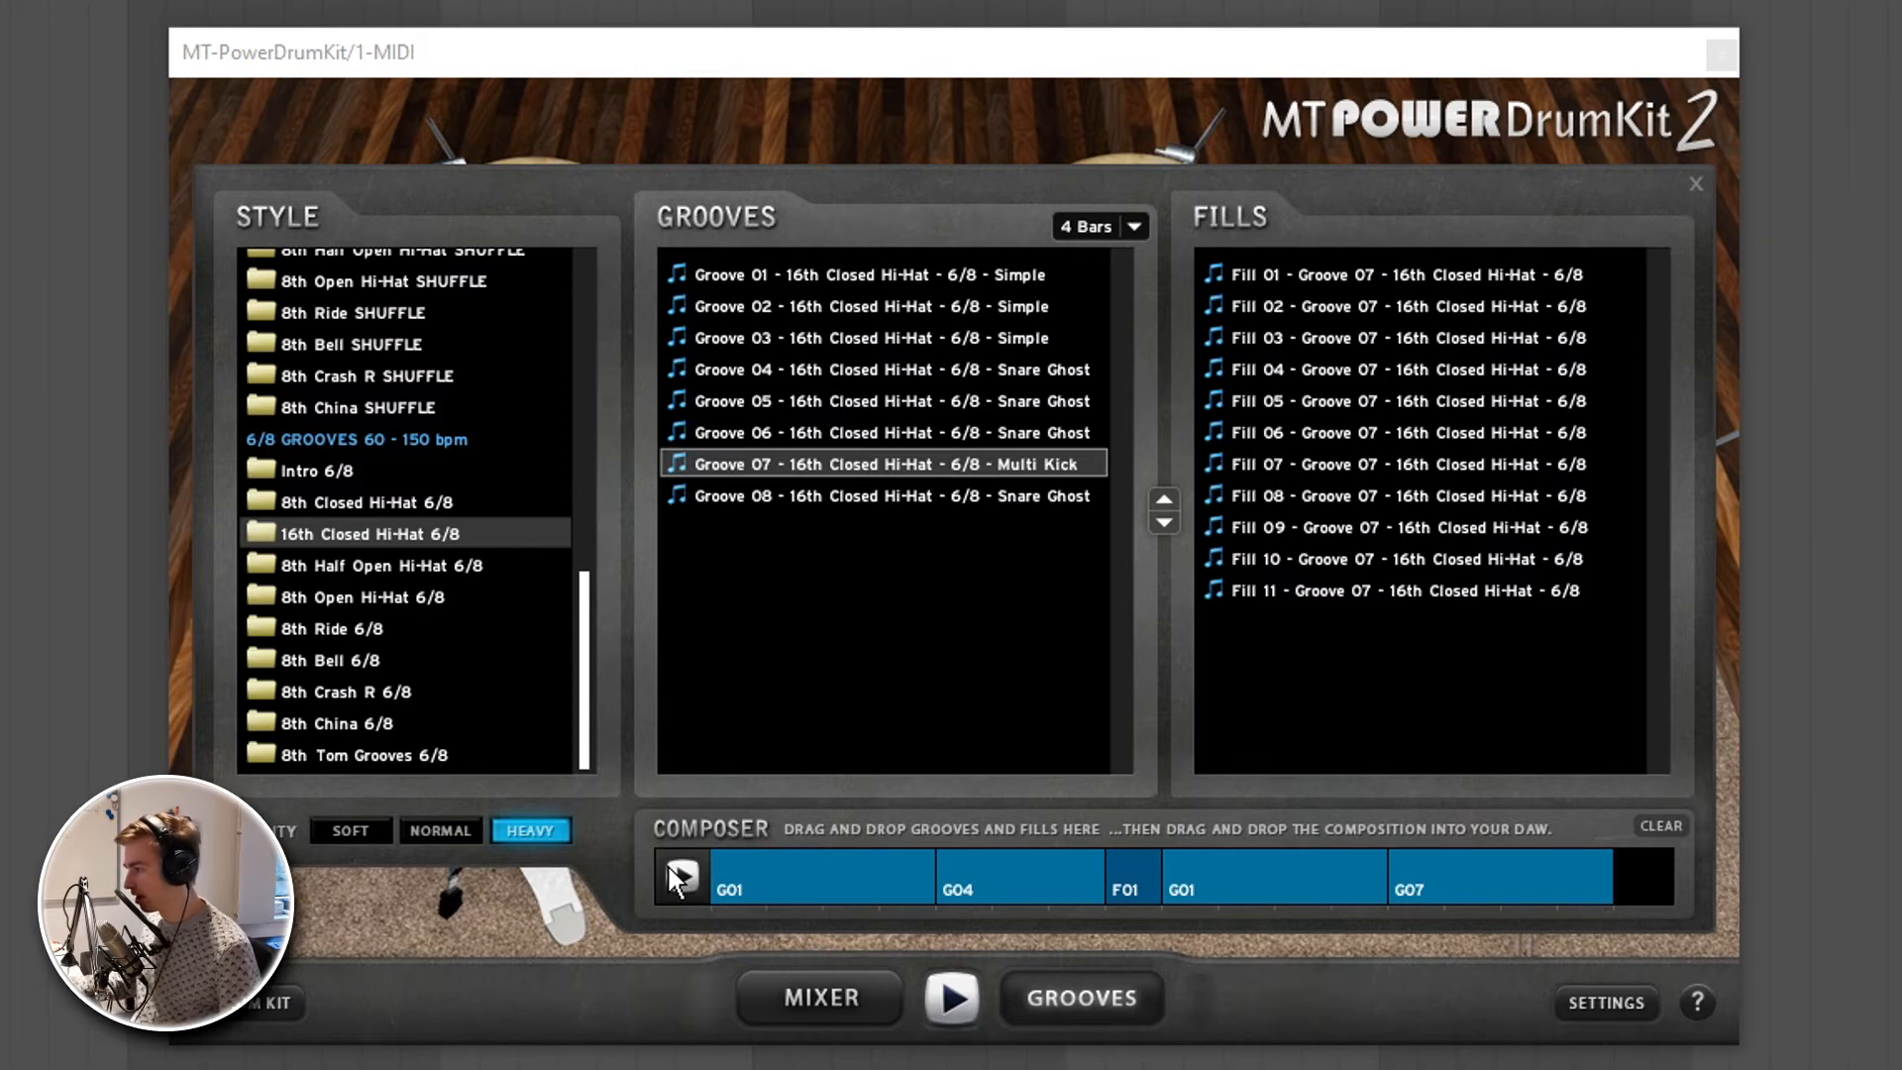
pyautogui.click(667, 864)
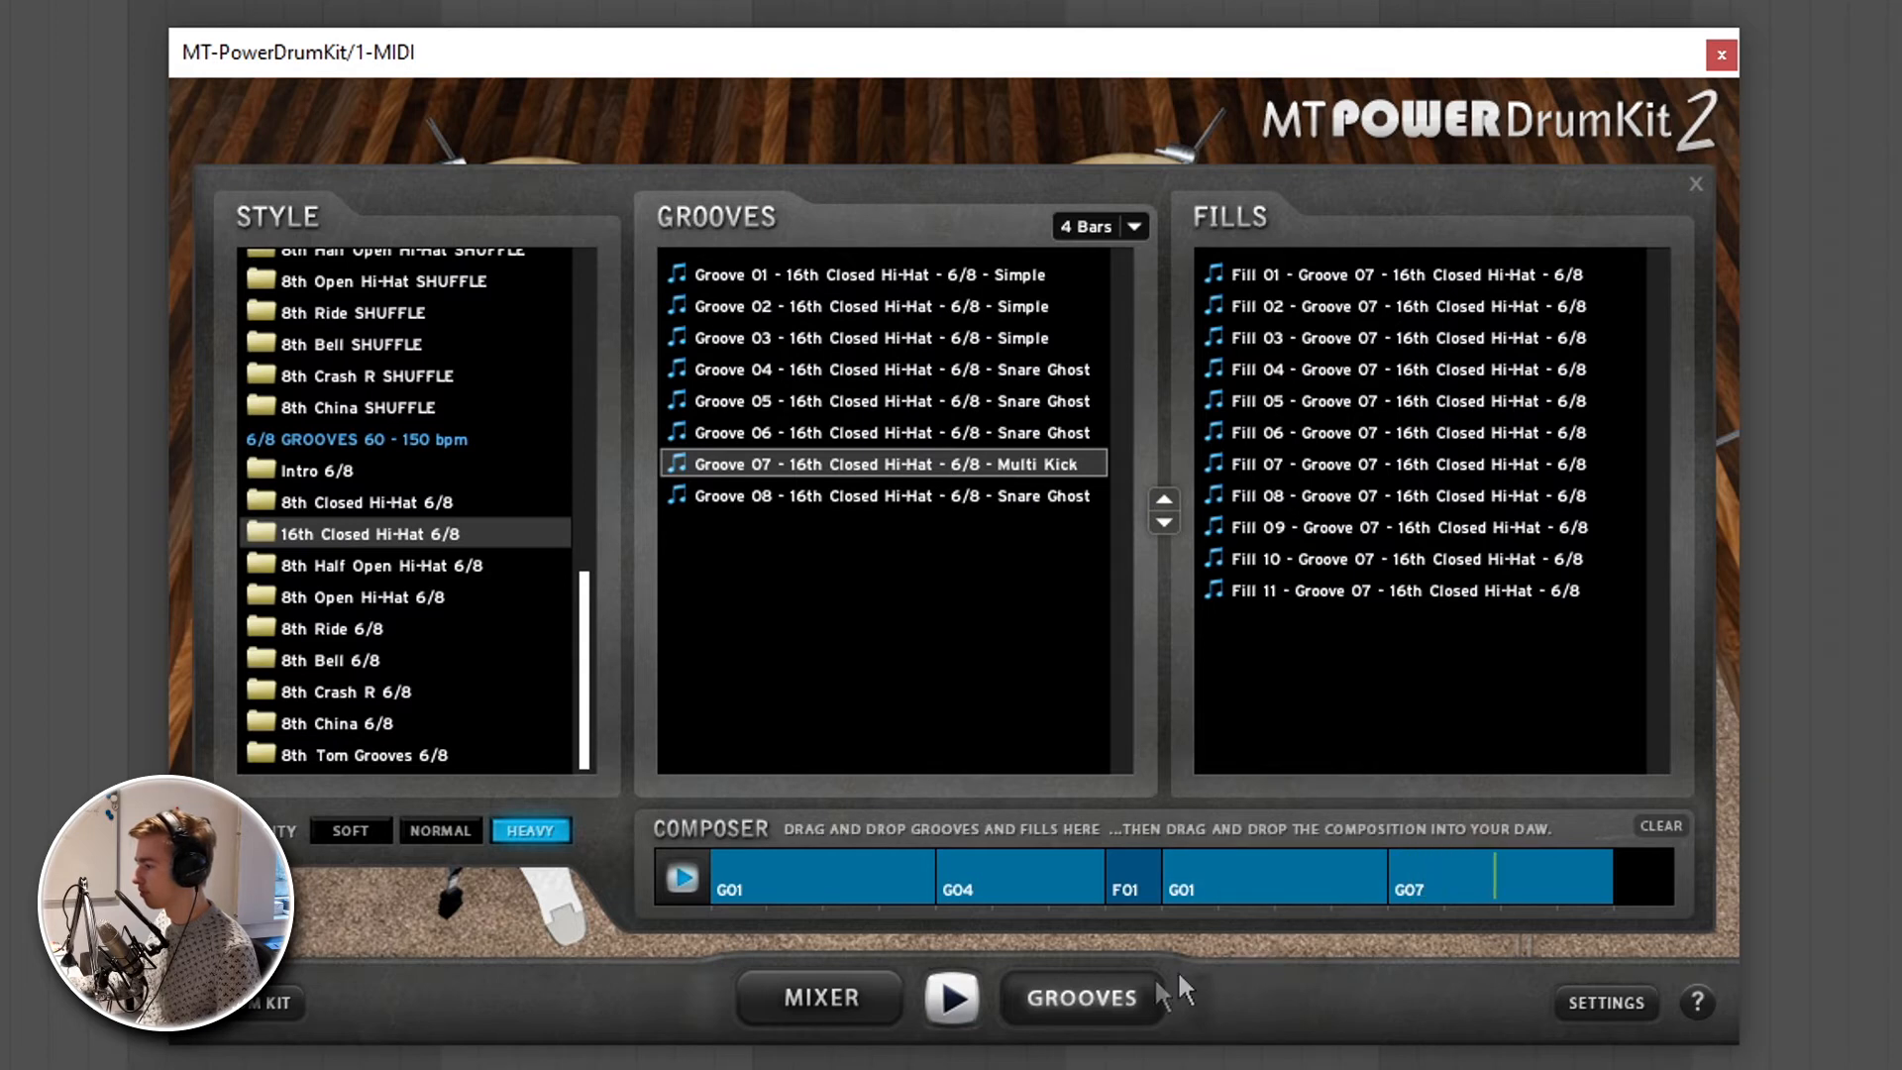
pyautogui.click(963, 984)
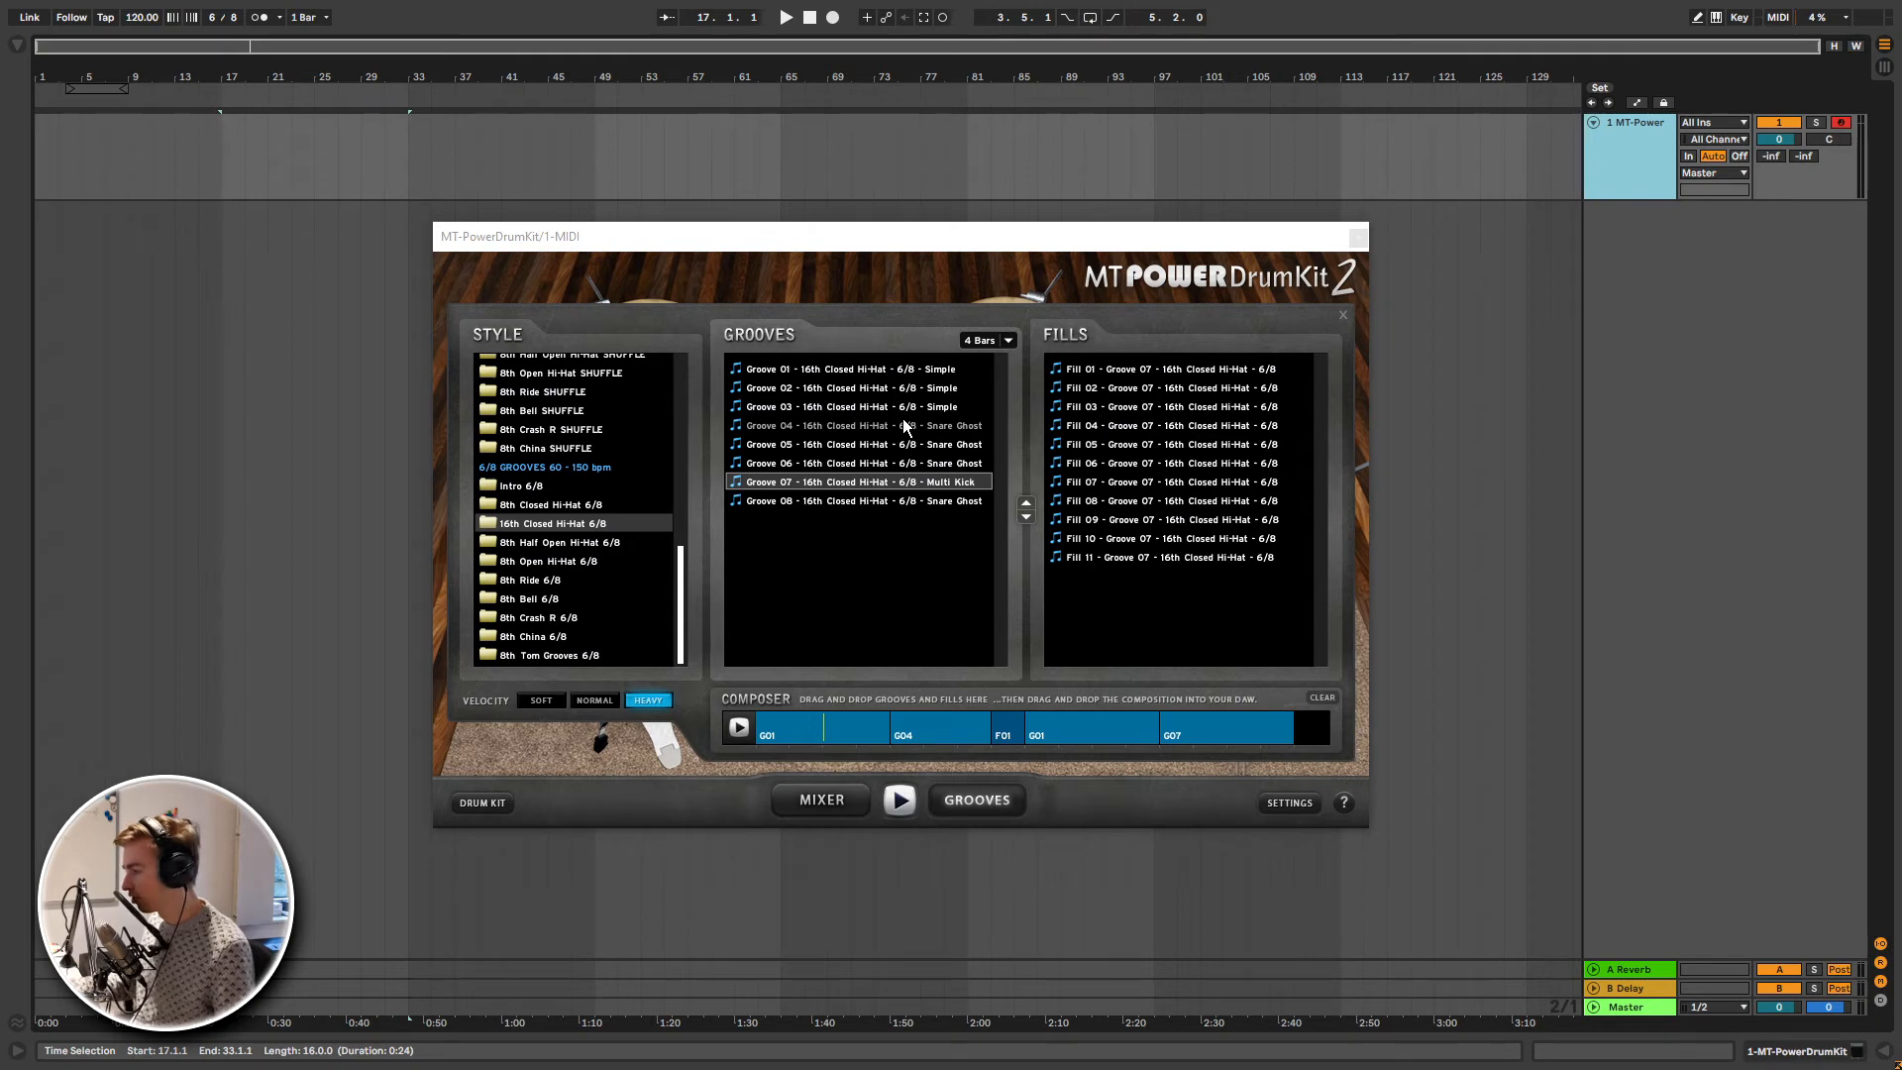
# - Place the whole composition on the MT-Power track at bar 1, importing its tempo and time signature data
pyautogui.moveTo(839, 737); pyautogui.dragTo(54, 149)
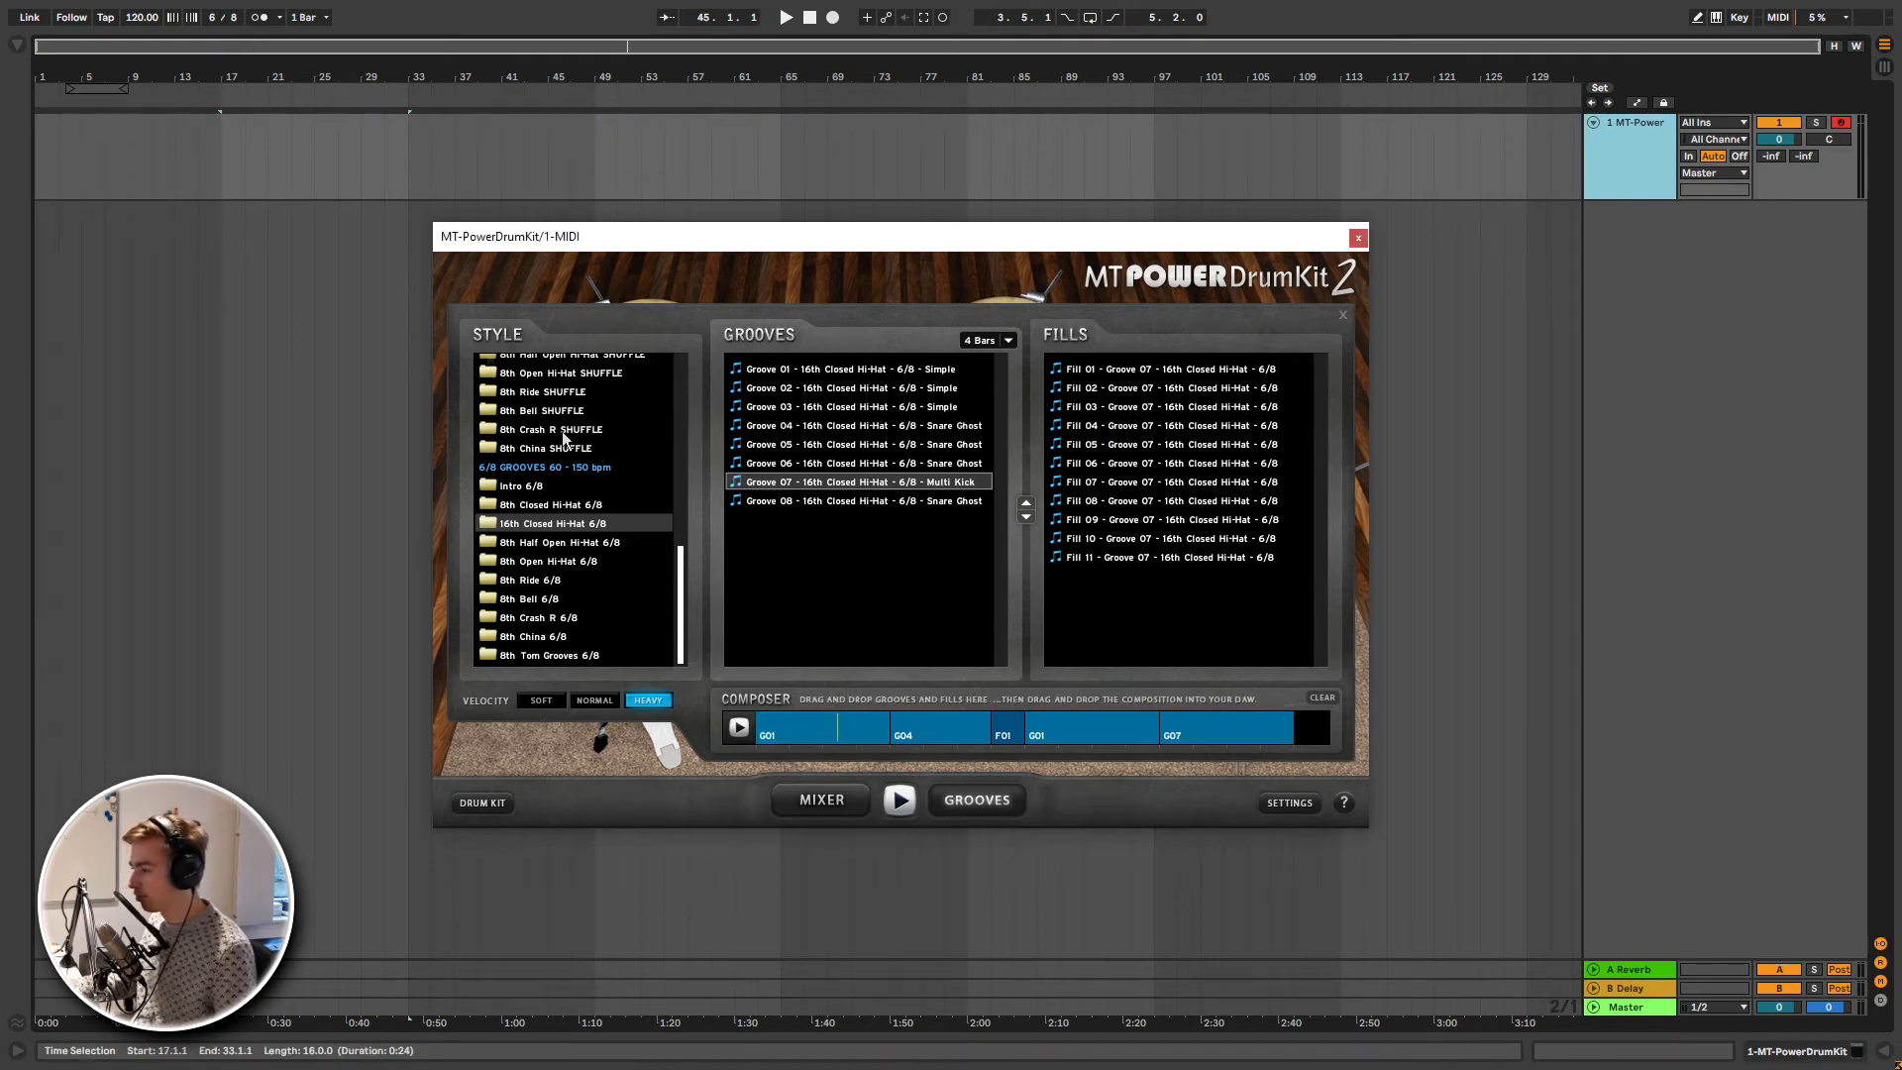
pyautogui.moveTo(783, 729)
pyautogui.mouseDown()
pyautogui.moveTo(774, 479)
pyautogui.moveTo(98, 156)
pyautogui.moveTo(36, 152)
pyautogui.mouseUp()
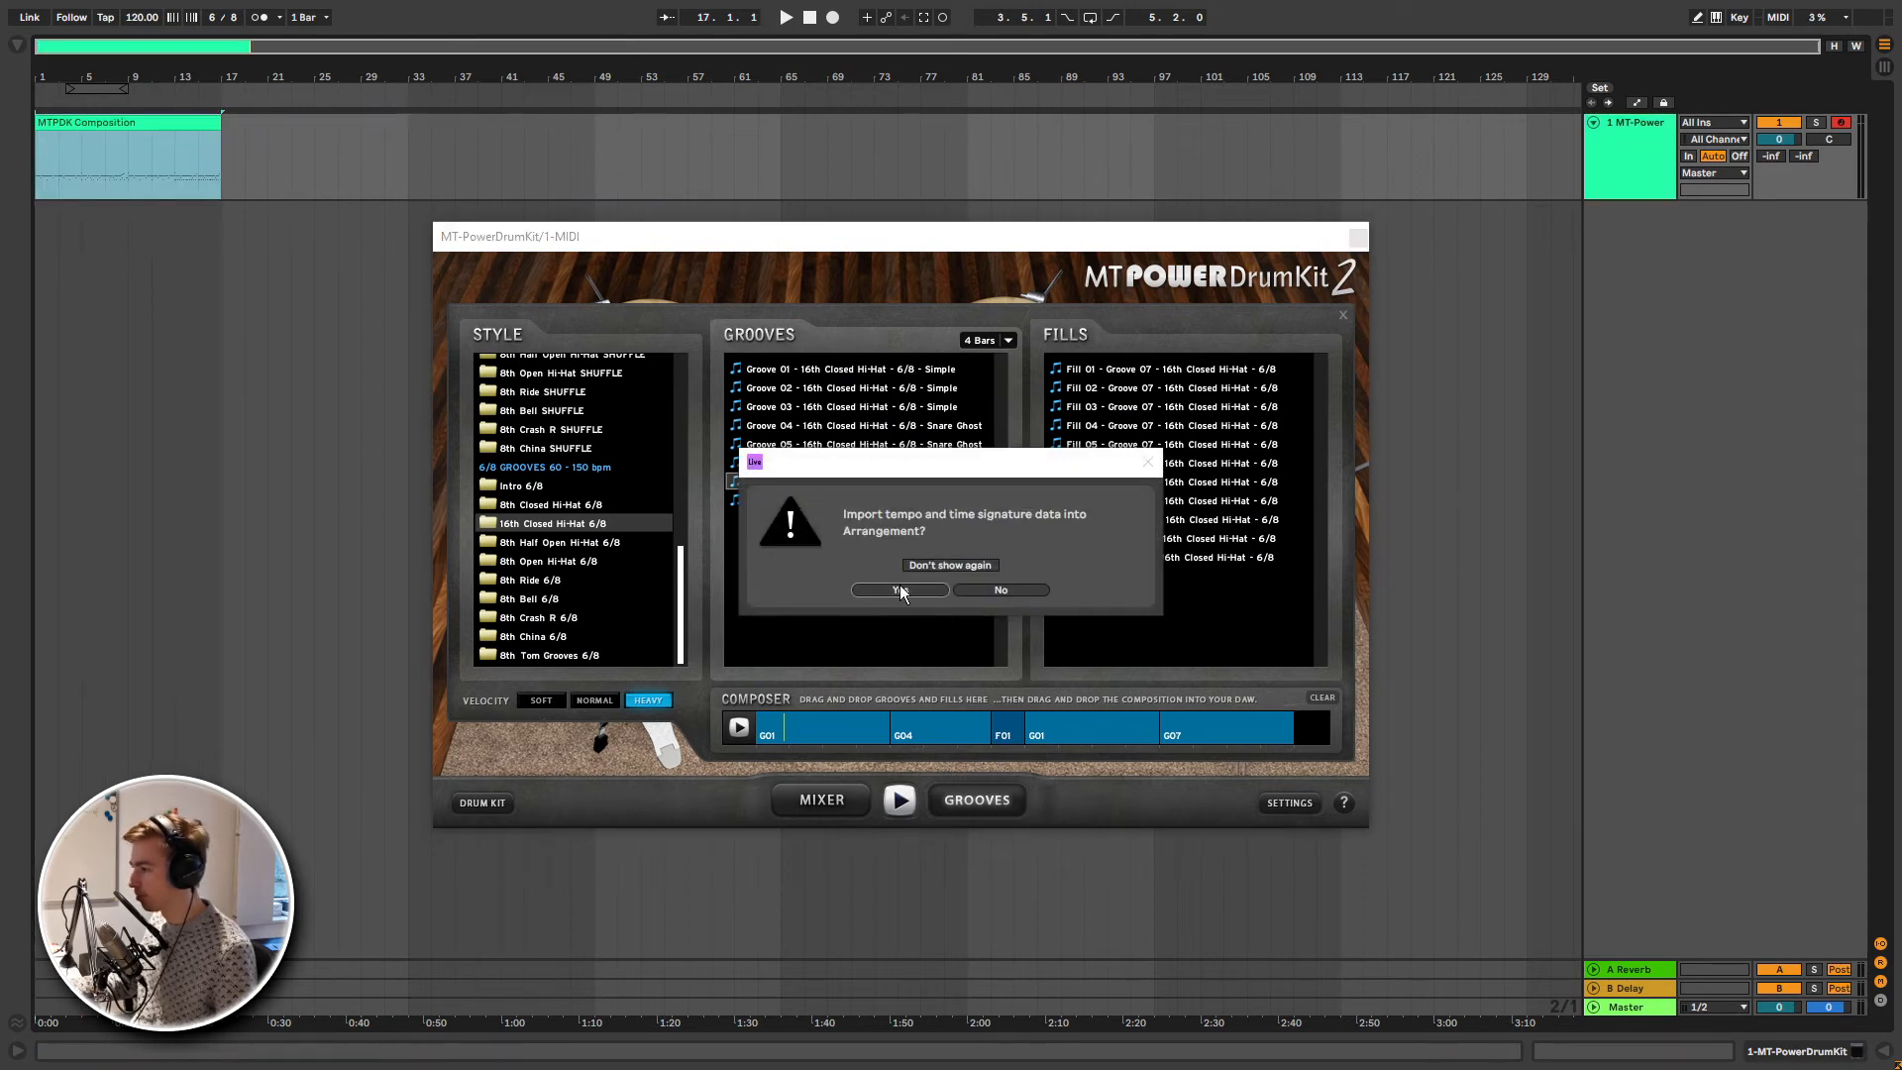
pyautogui.click(898, 589)
# - Play the imported composition clip in the arrangement from its start and stop playback
pyautogui.click(172, 137)
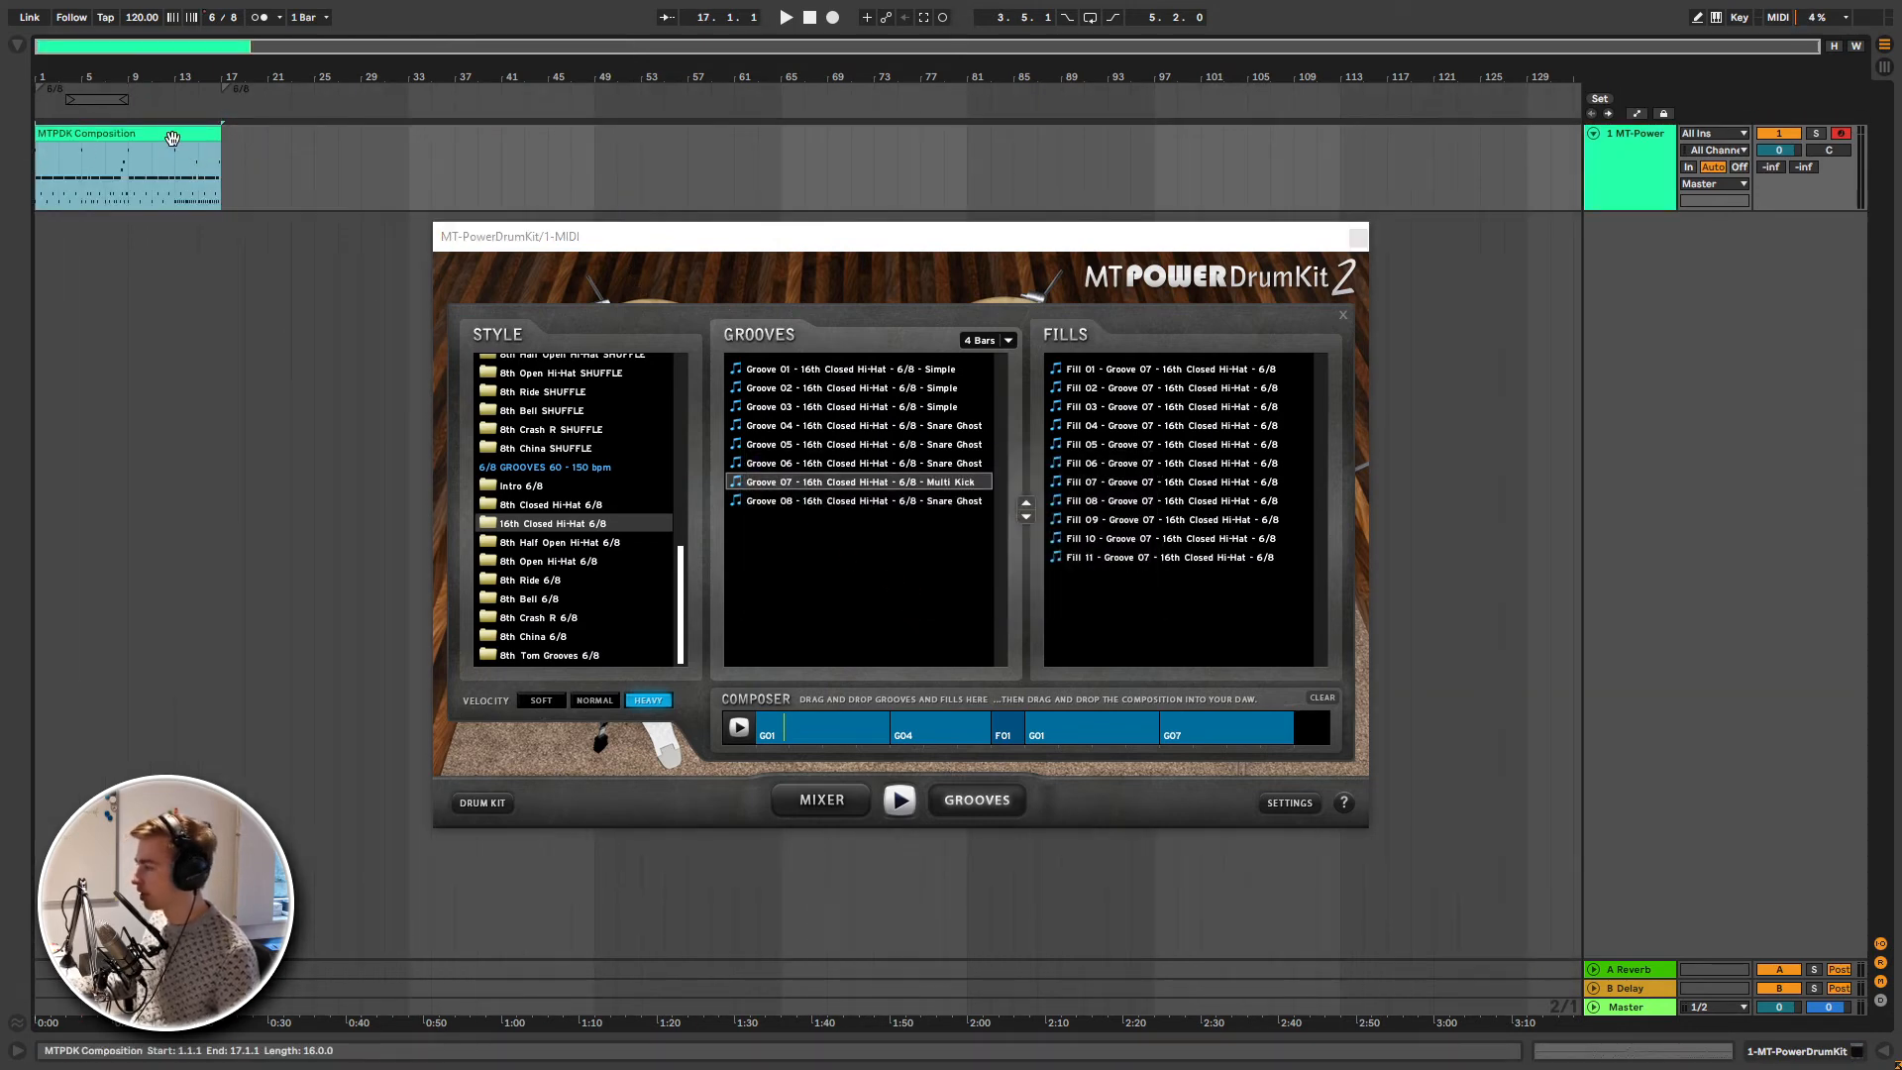
pyautogui.press('space')
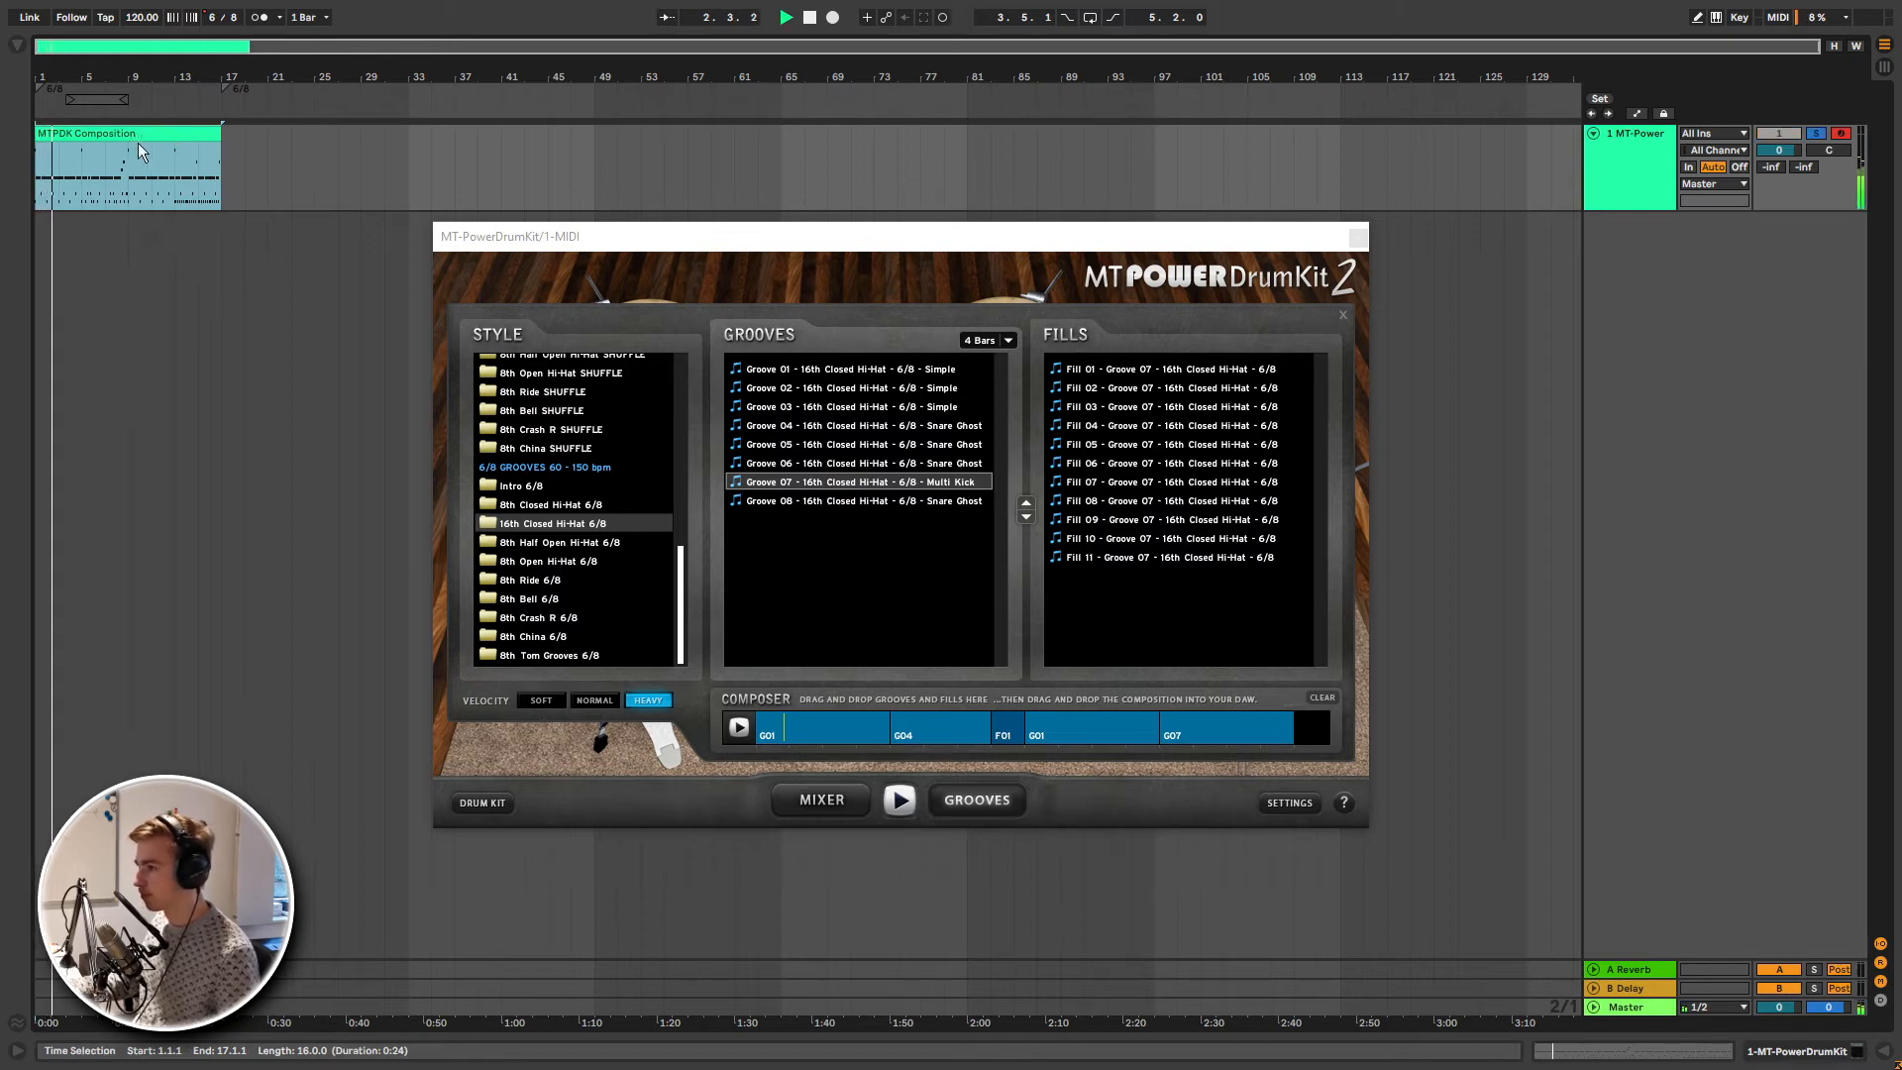
pyautogui.doubleClick(135, 135)
pyautogui.press('space')
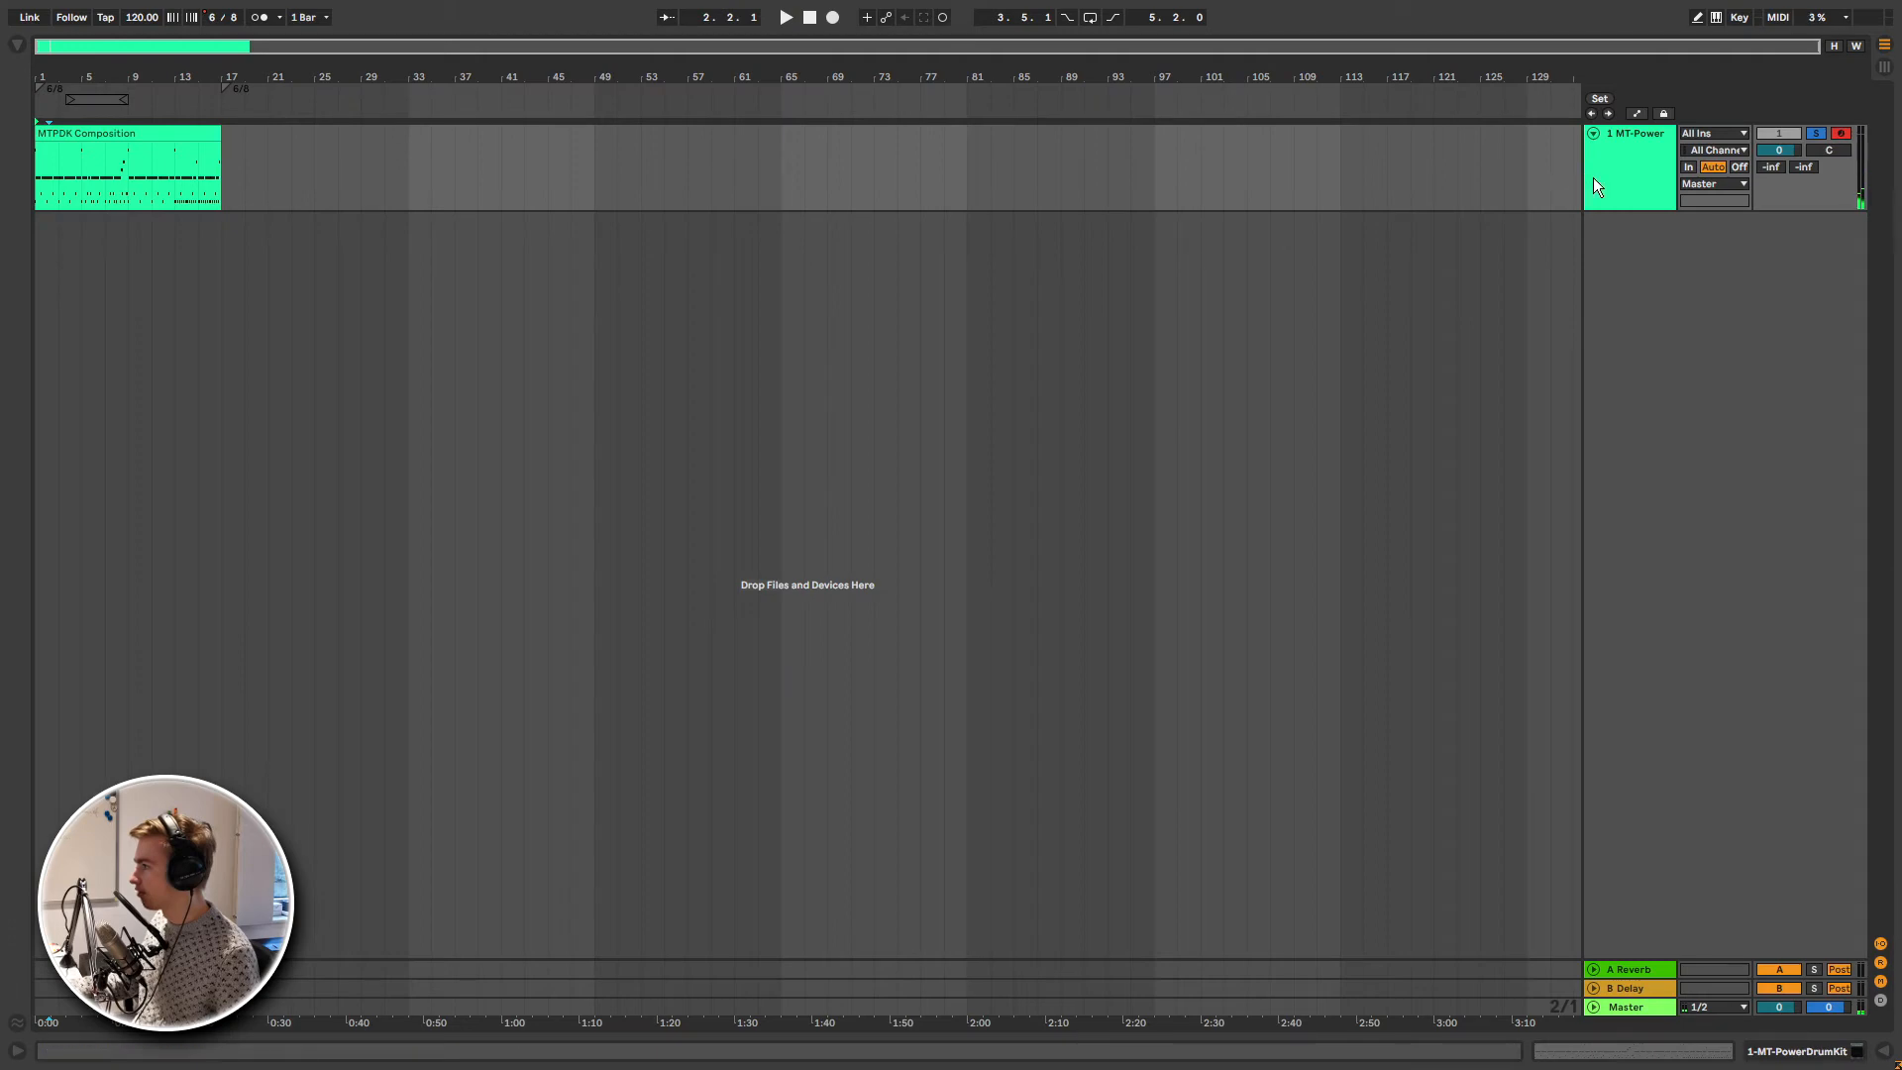
# - Reopen the drum kit plugin and place Groove 07's Fill 11 on the track at bar 15, importing tempo and time signature data
pyautogui.doubleClick(1592, 176)
pyautogui.click(60, 850)
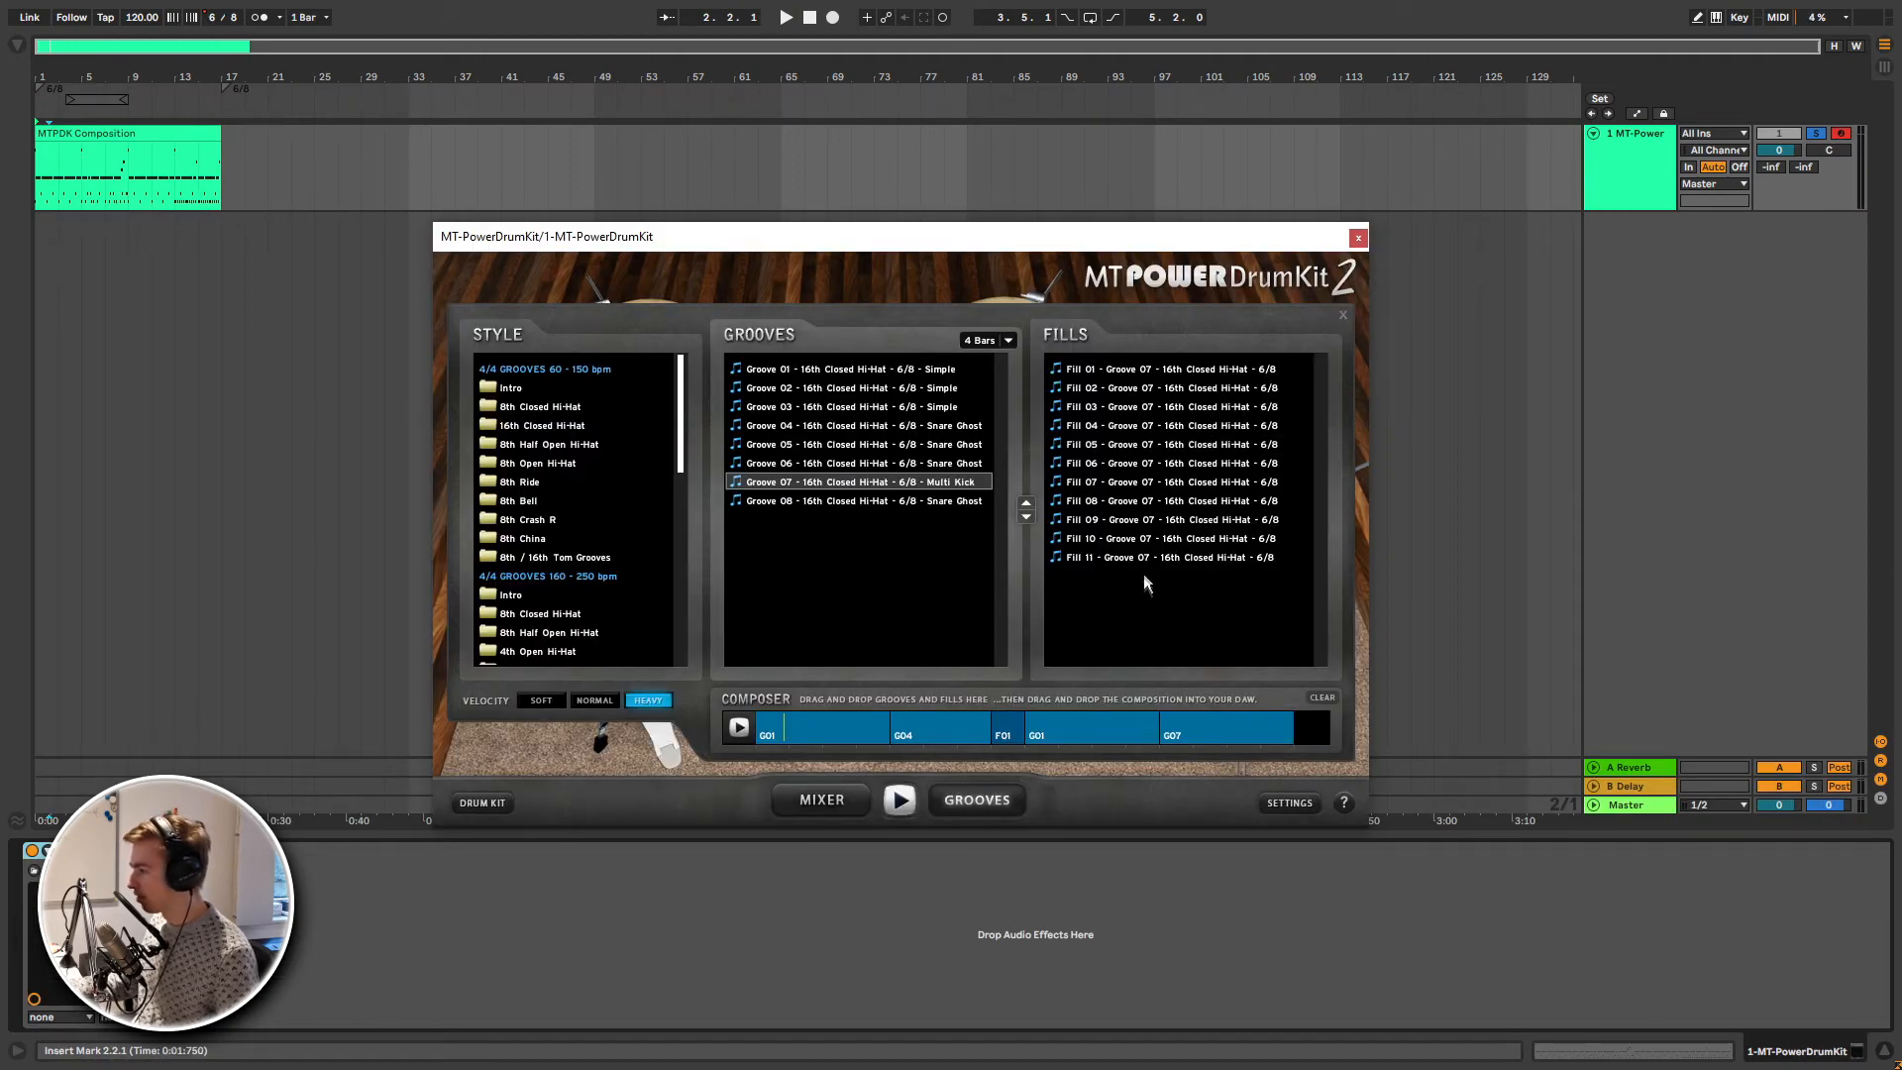
pyautogui.click(1221, 558)
pyautogui.moveTo(1218, 557)
pyautogui.mouseDown()
pyautogui.moveTo(485, 167)
pyautogui.moveTo(210, 173)
pyautogui.mouseUp()
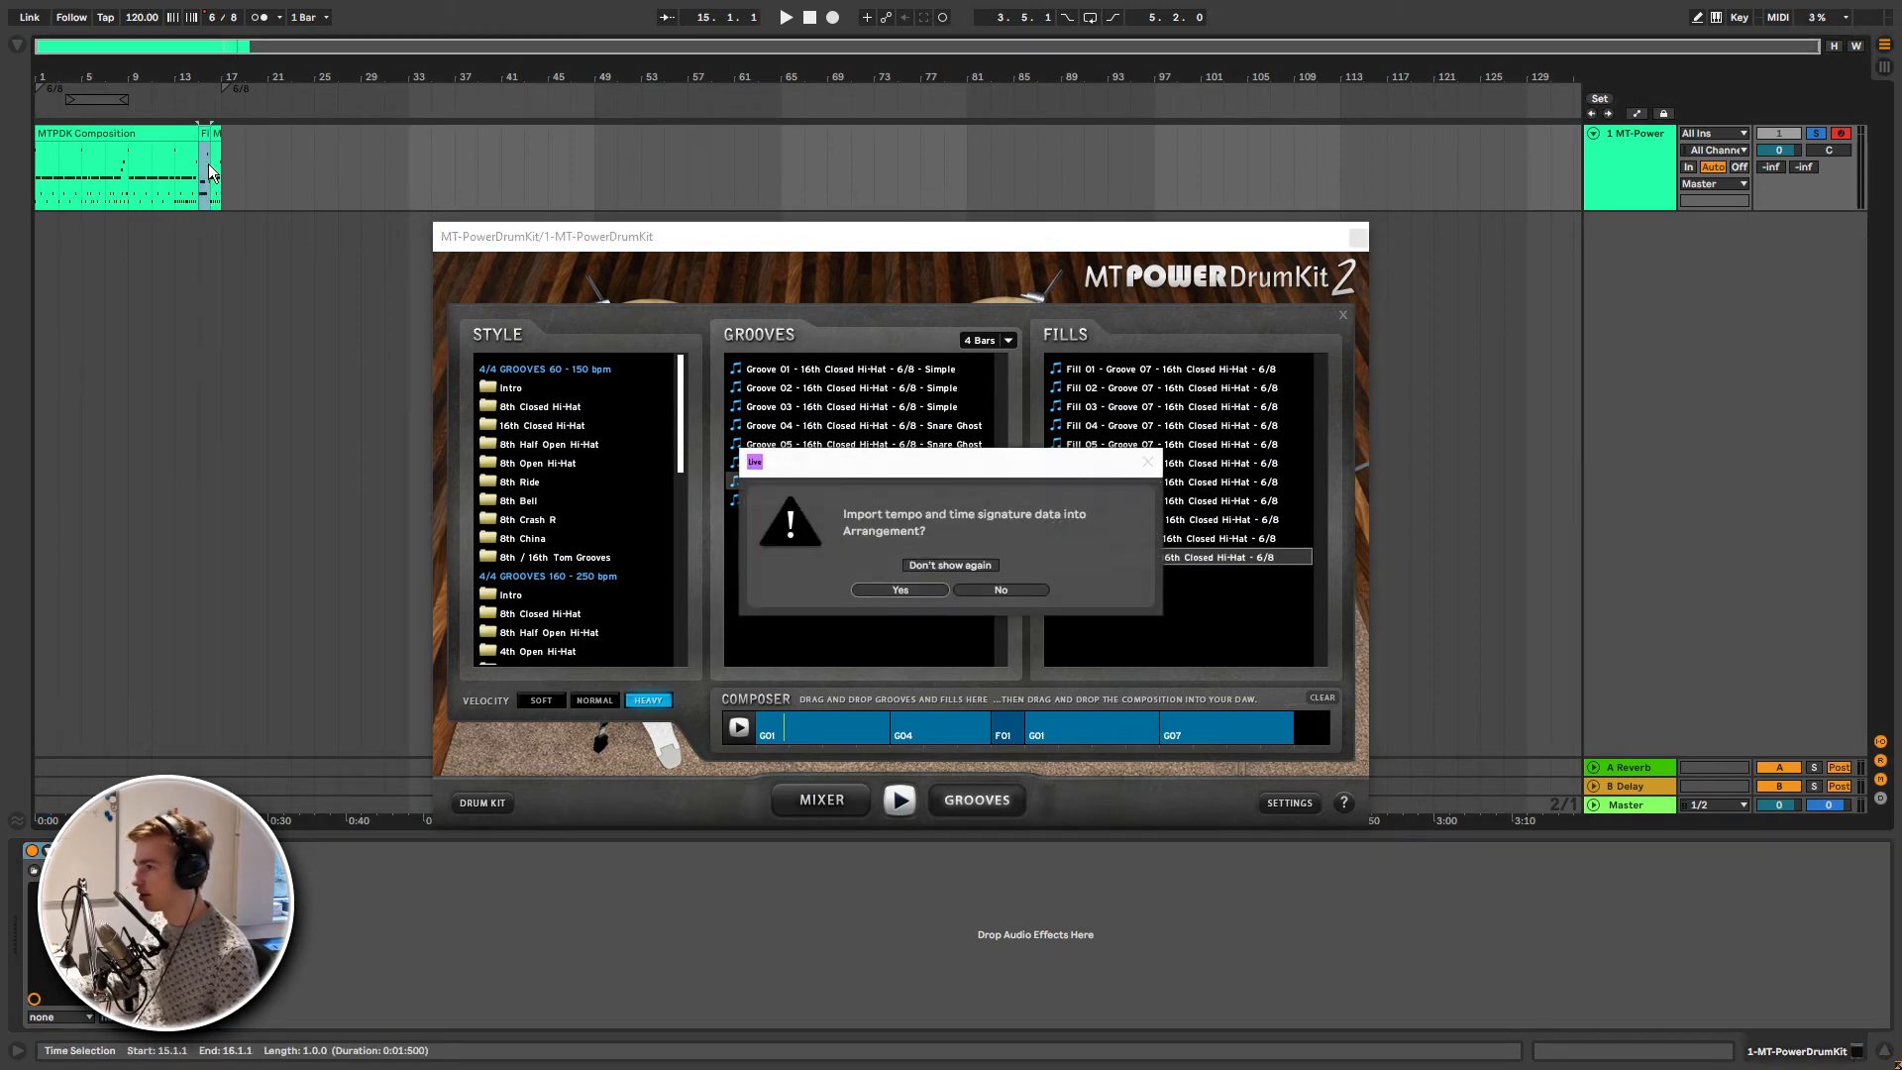
pyautogui.click(921, 591)
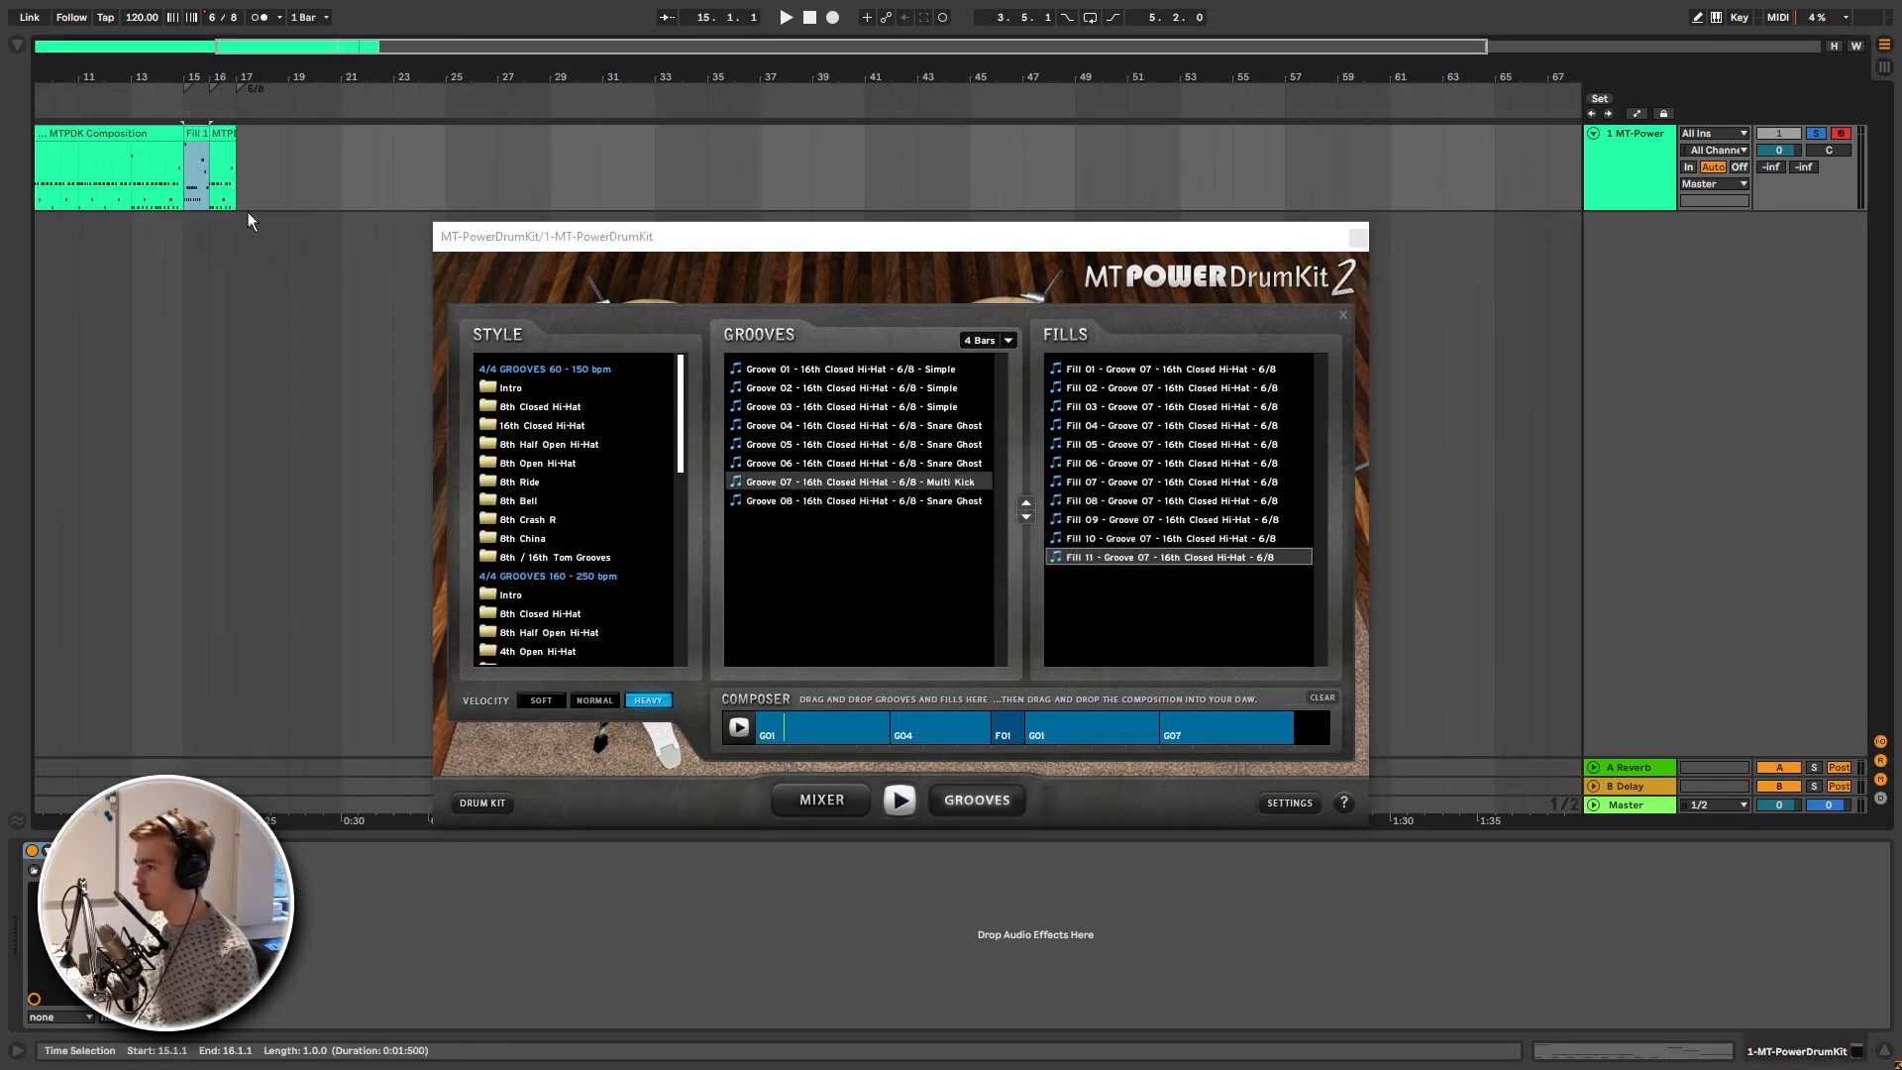
# - Move the Fill 11 clip to bar 16 and play the arrangement's ending from bar 15
pyautogui.moveTo(183, 134); pyautogui.dragTo(212, 137)
pyautogui.scroll(-3, 386, 170)
pyautogui.click(298, 170)
pyautogui.press('space')
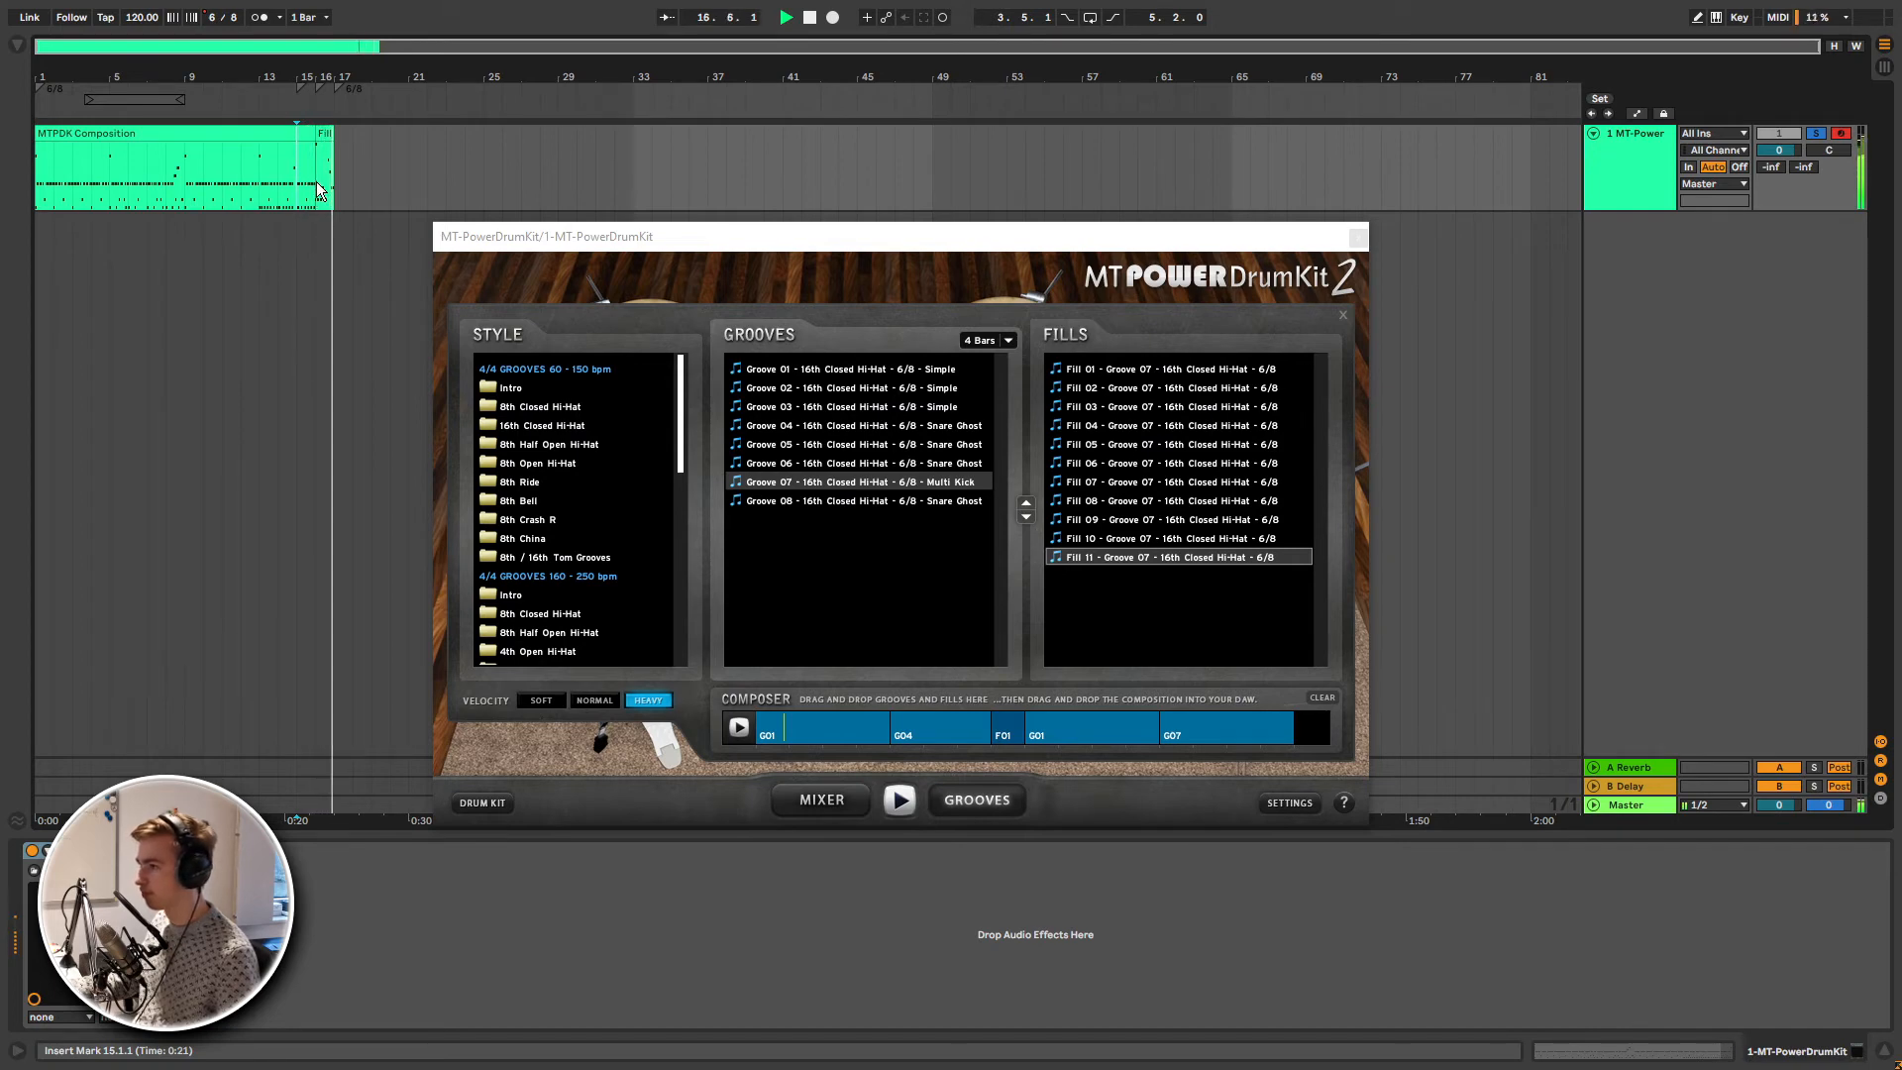
pyautogui.click(323, 173)
pyautogui.press('space')
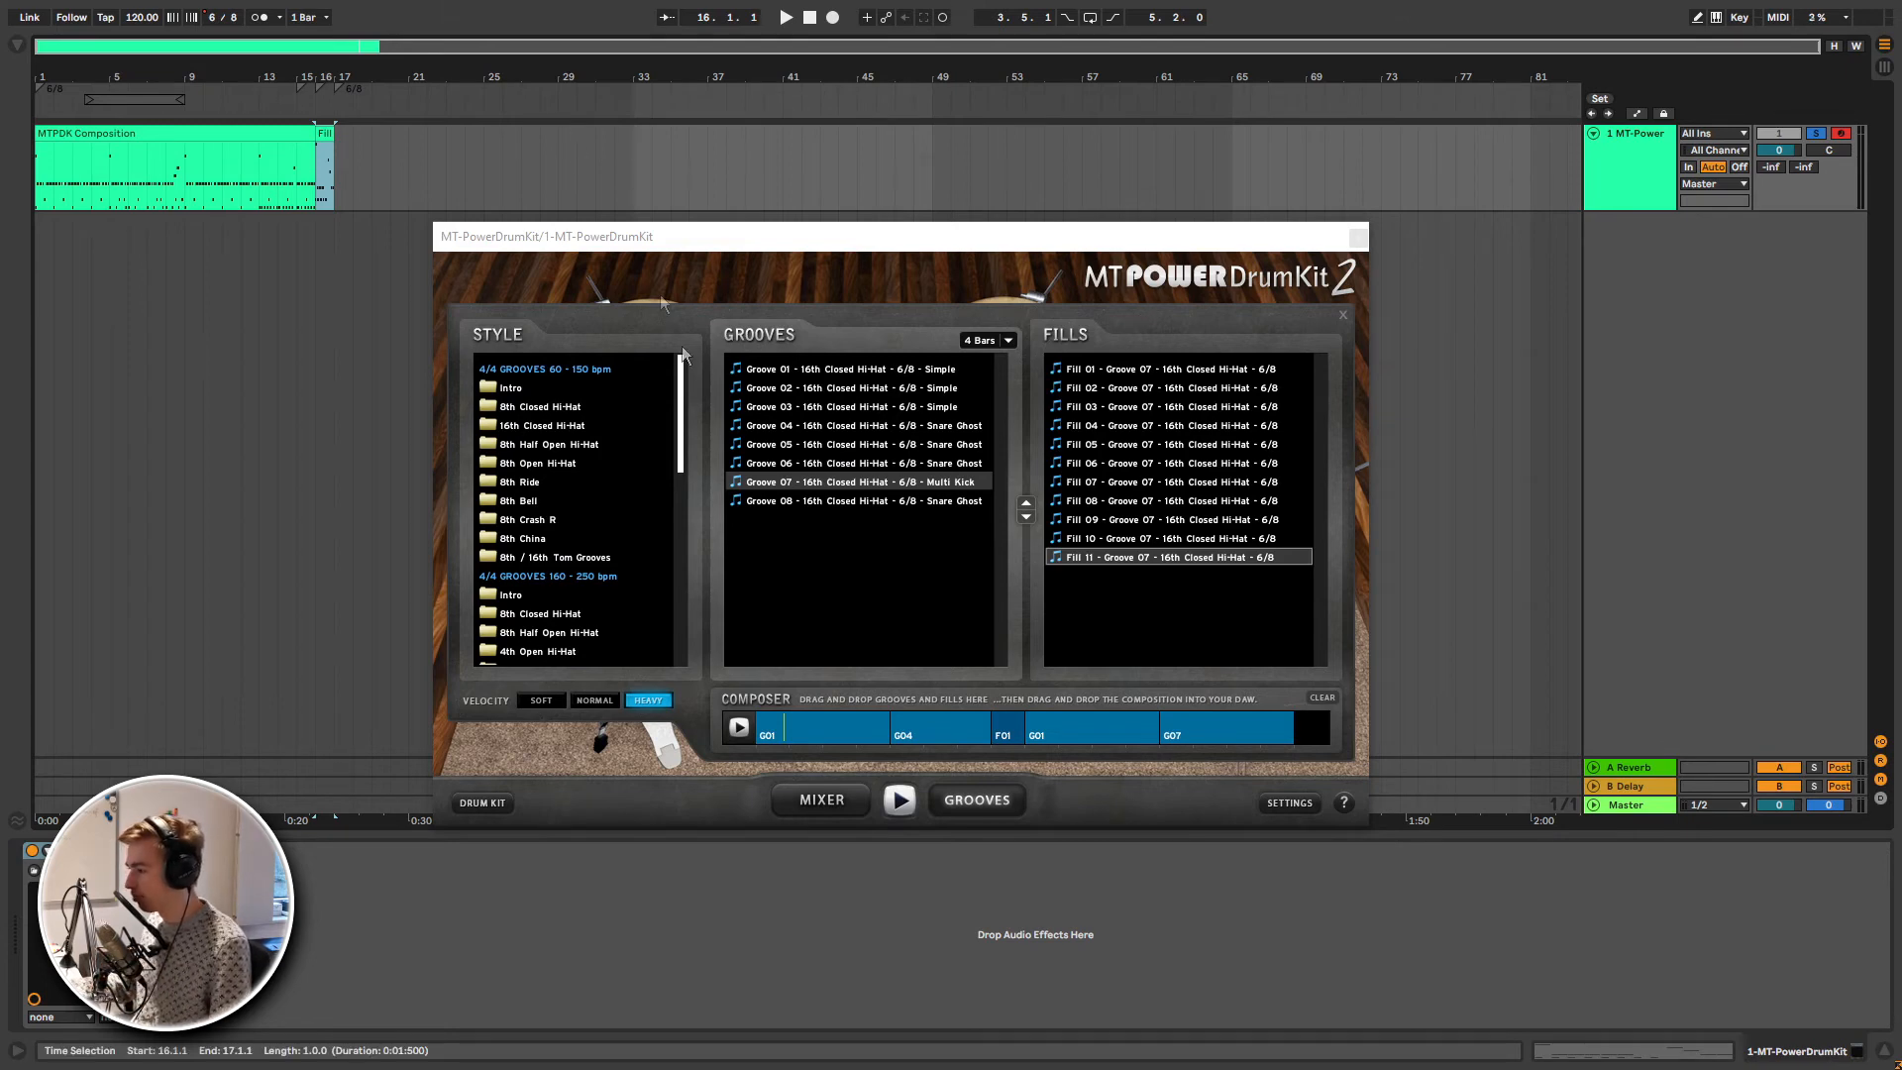
# - Show the drum kit mixer, open the composition clip's notes in the MIDI editor, and close the plugin window
pyautogui.click(847, 800)
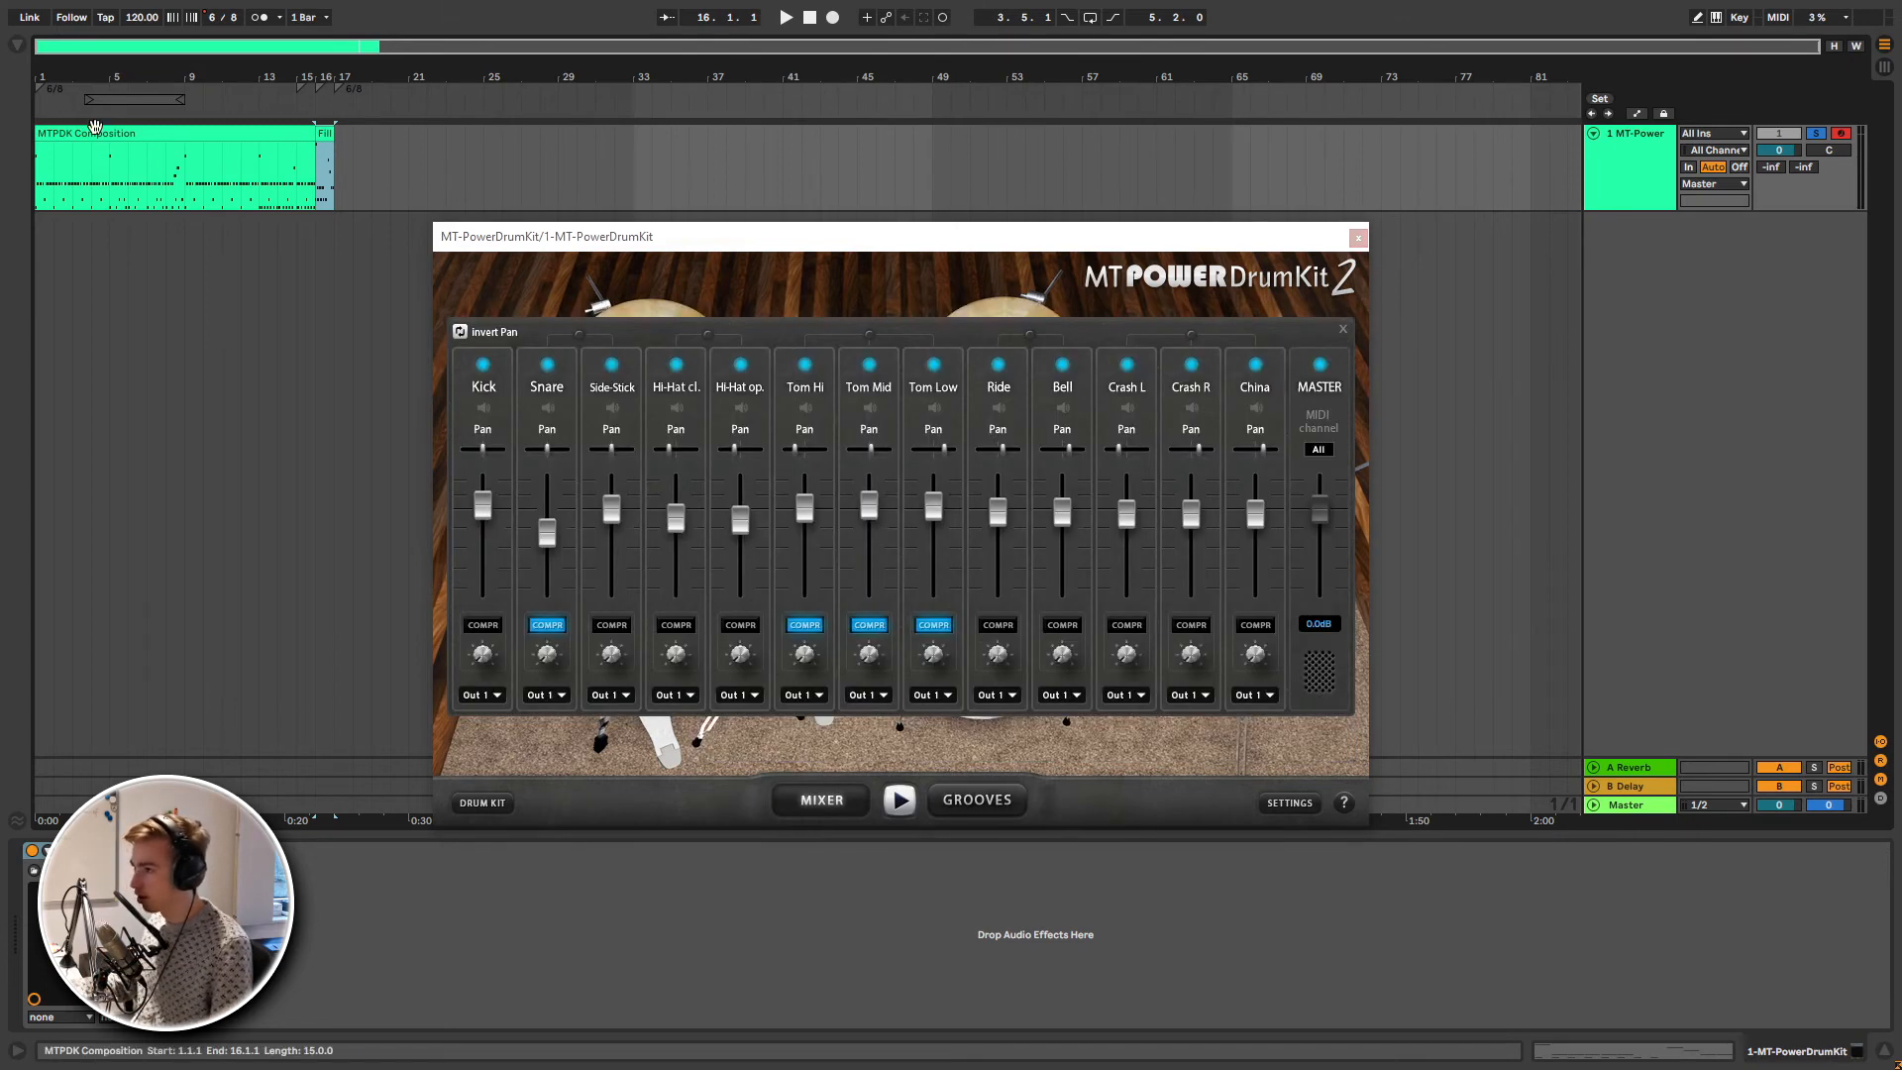
pyautogui.doubleClick(95, 133)
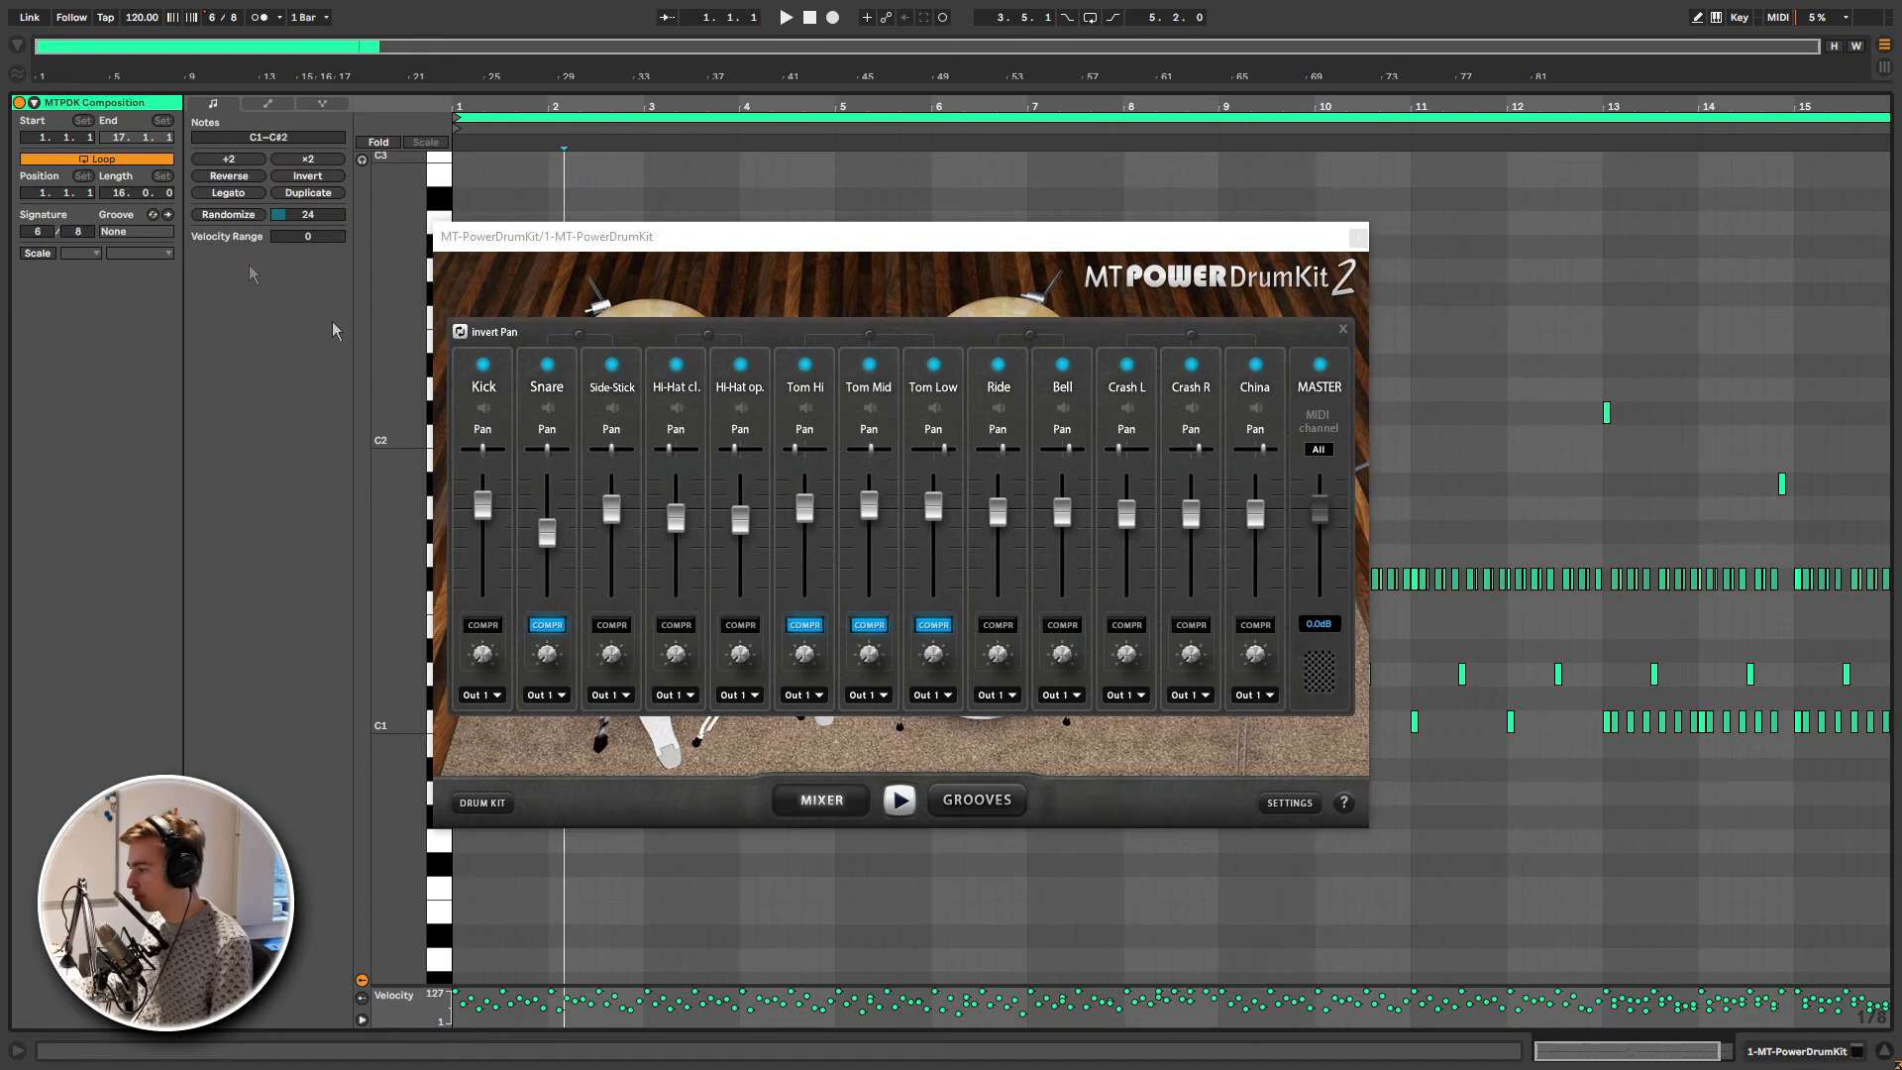
pyautogui.click(1358, 237)
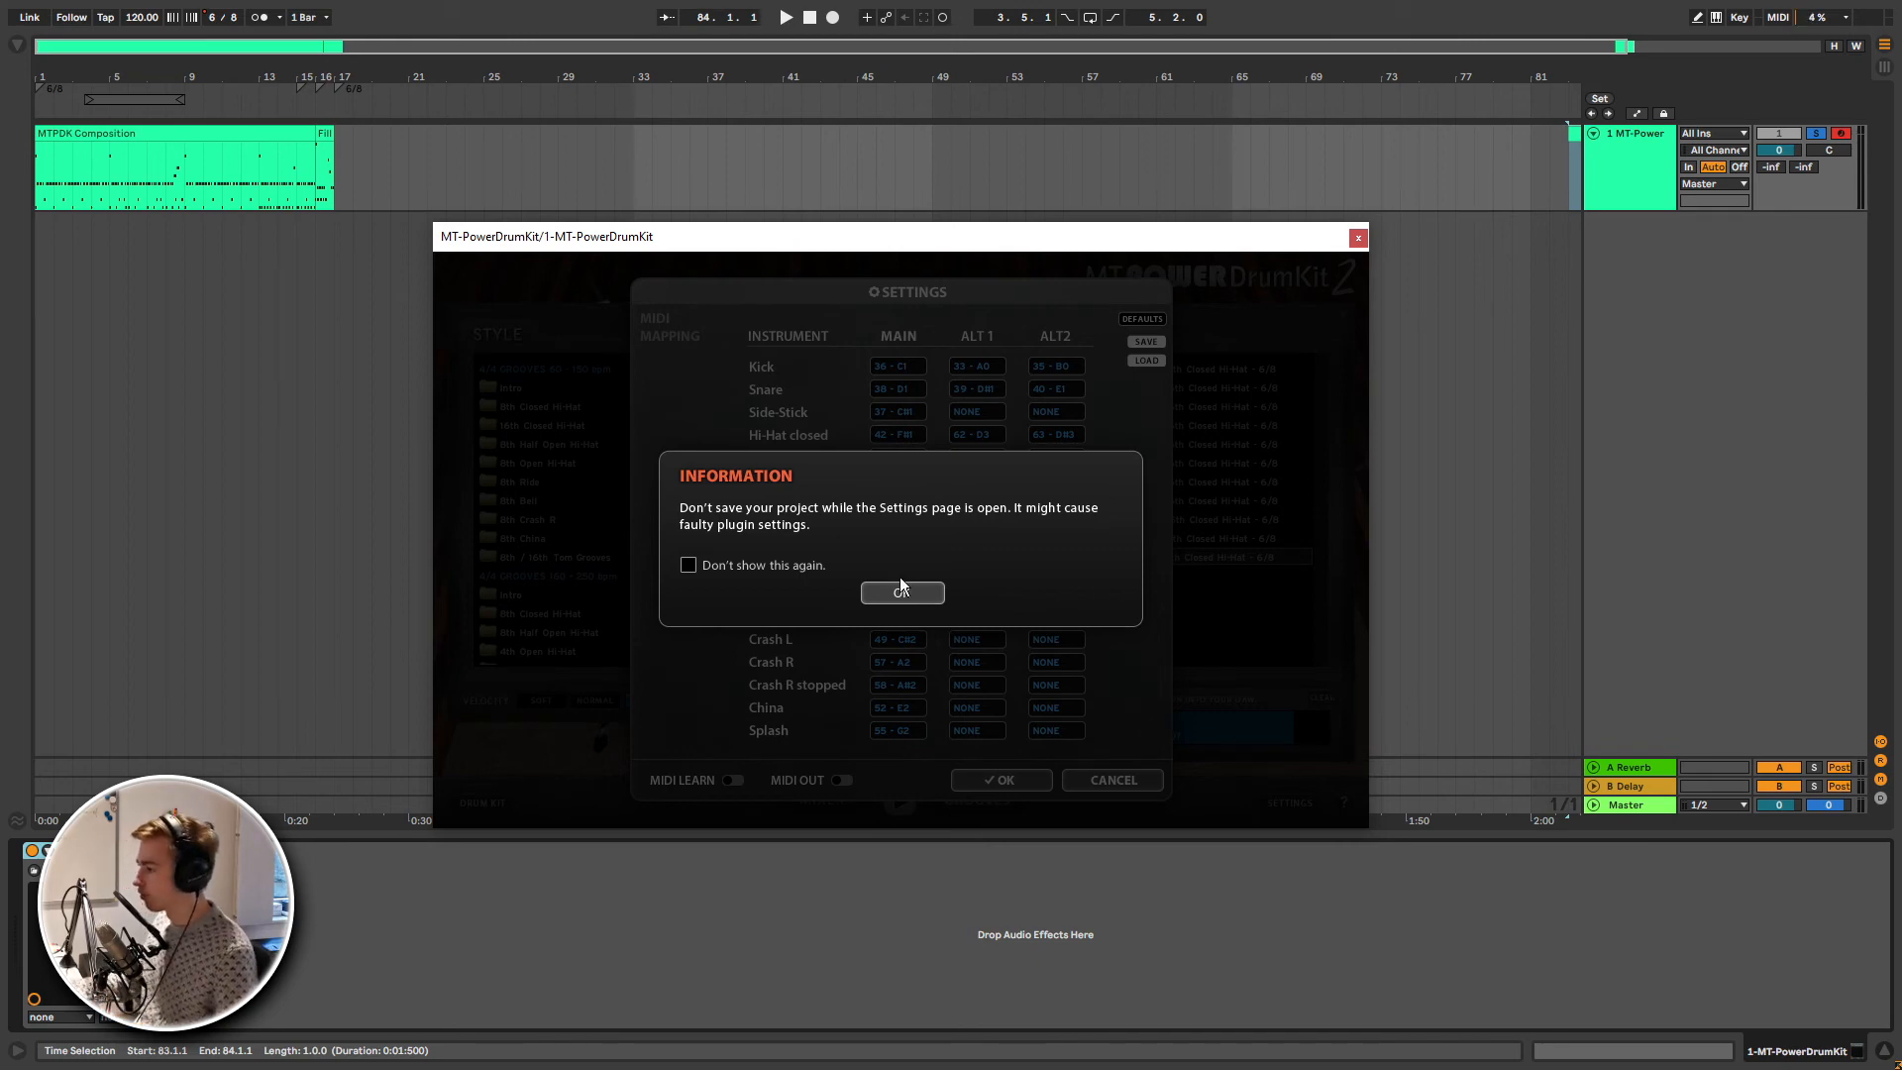
# - Review the plugin's MIDI mapping settings, switch on MIDI Out as a trial, and cancel the settings
pyautogui.click(904, 594)
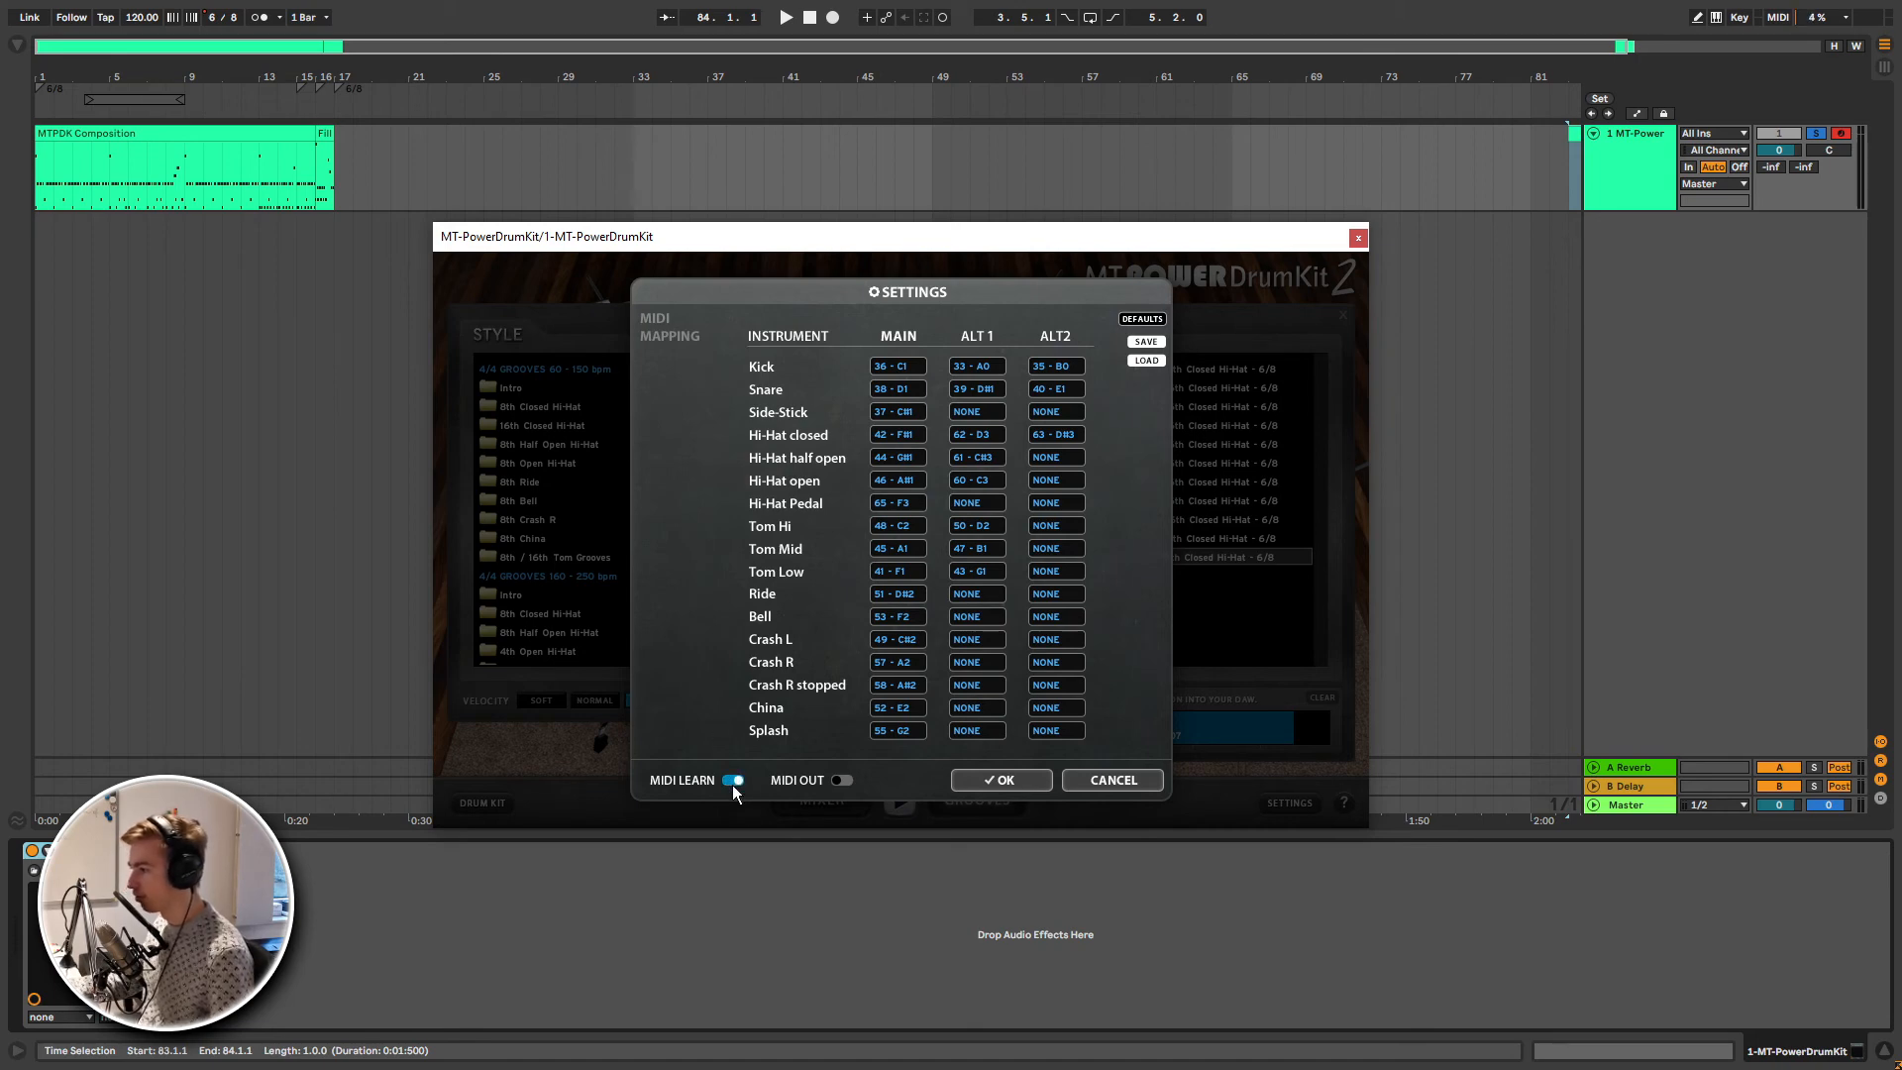
pyautogui.click(841, 780)
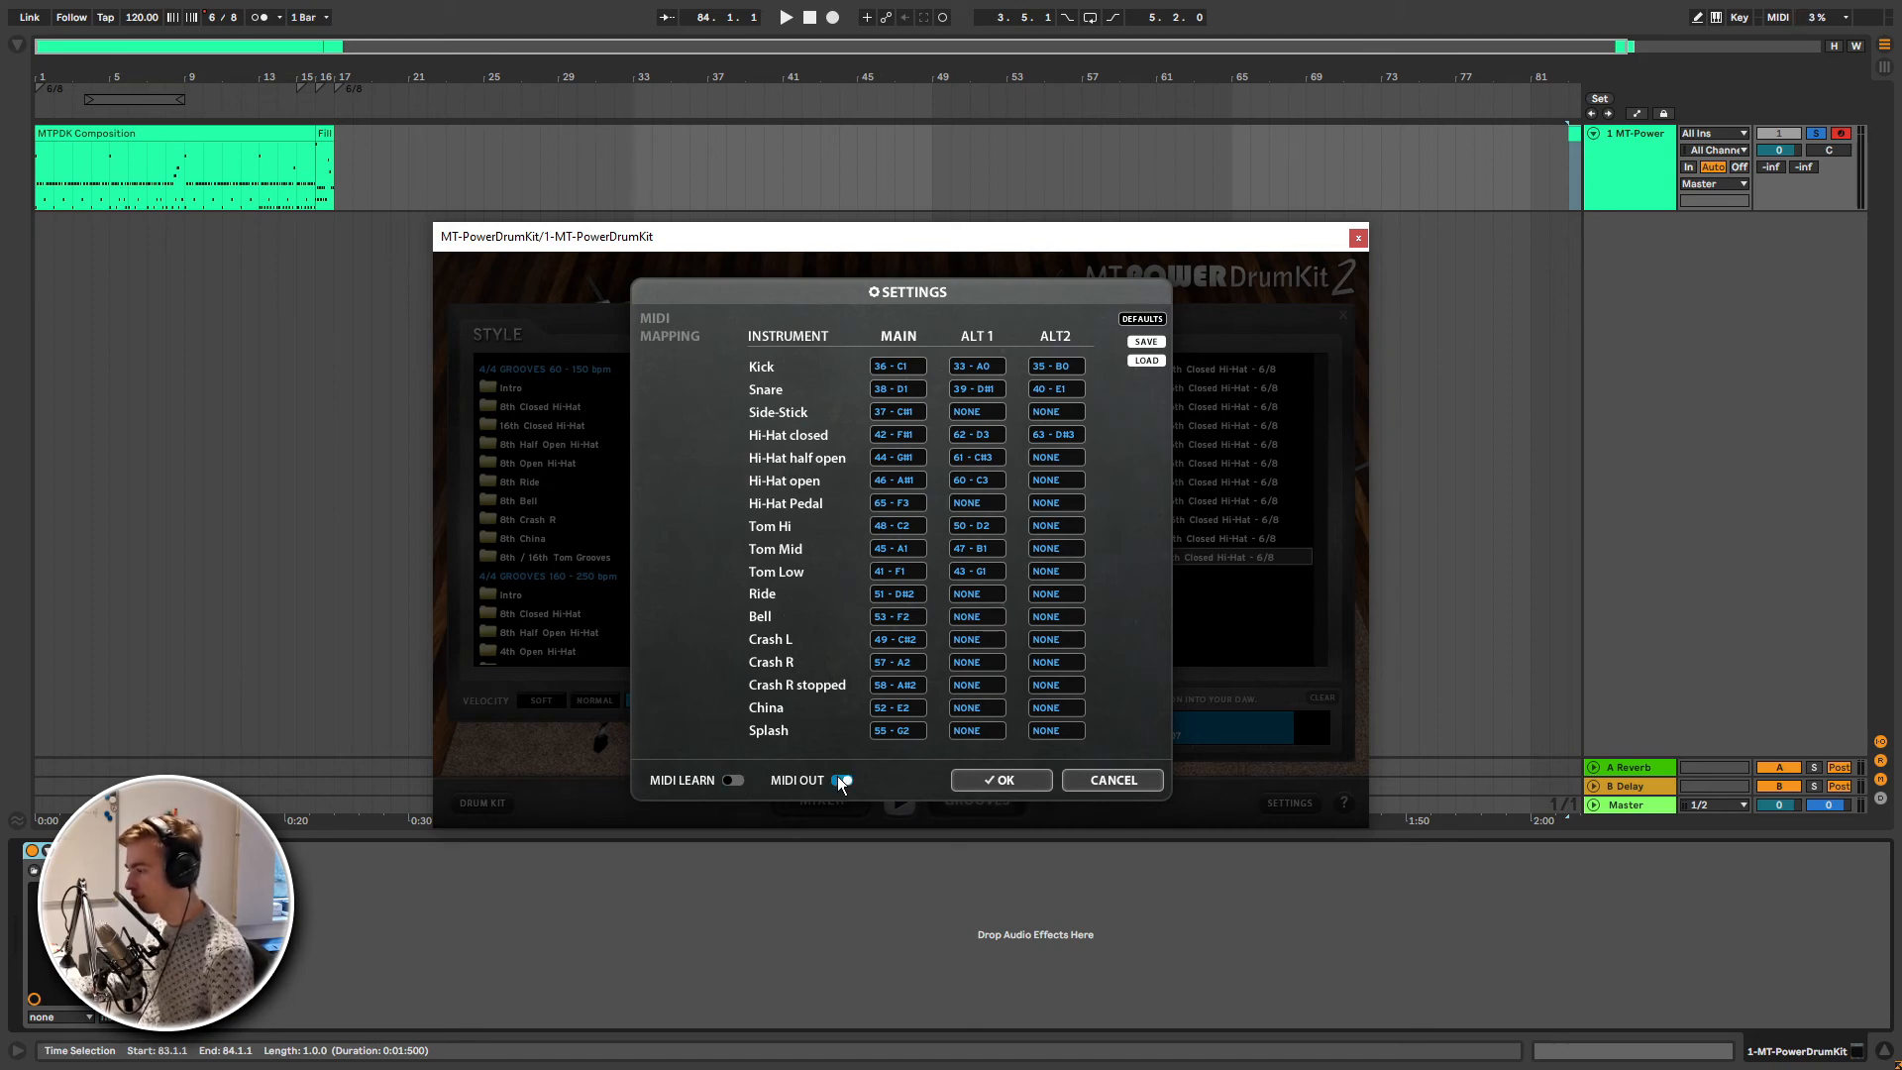
pyautogui.click(1109, 781)
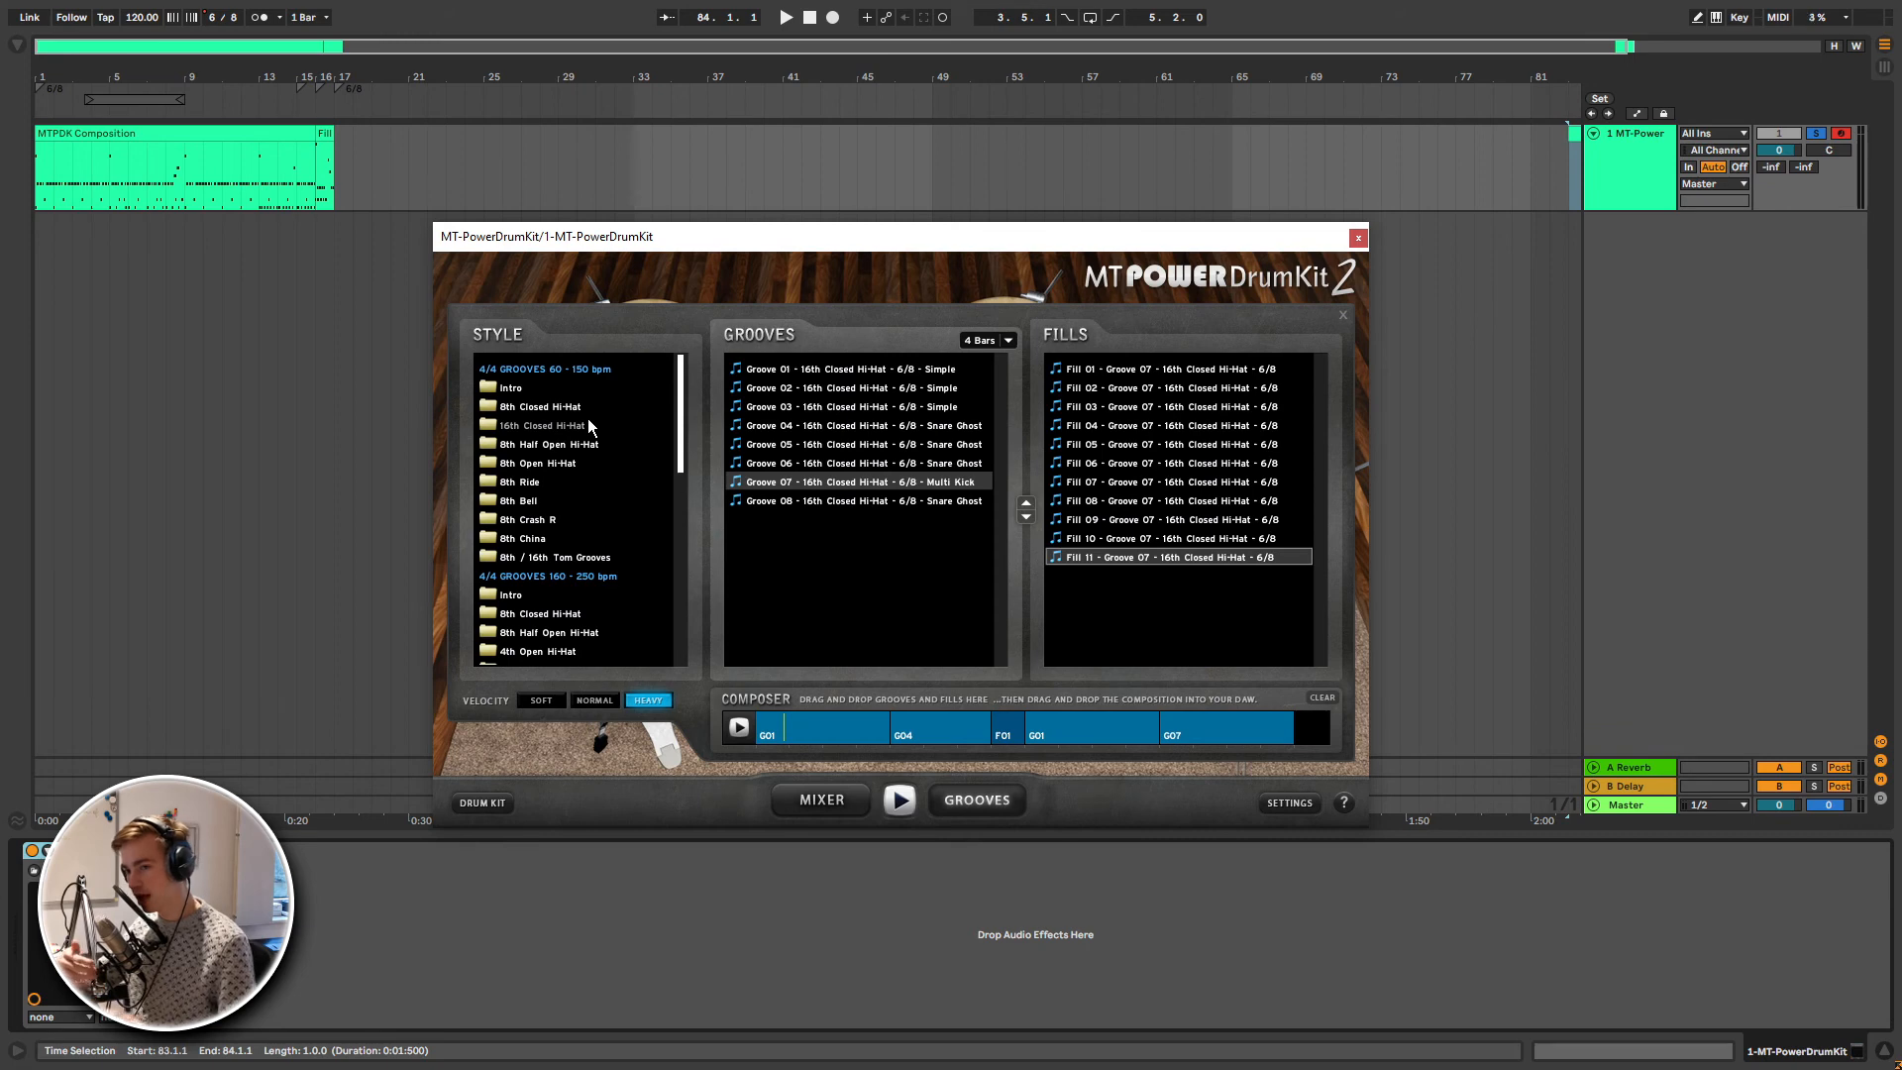